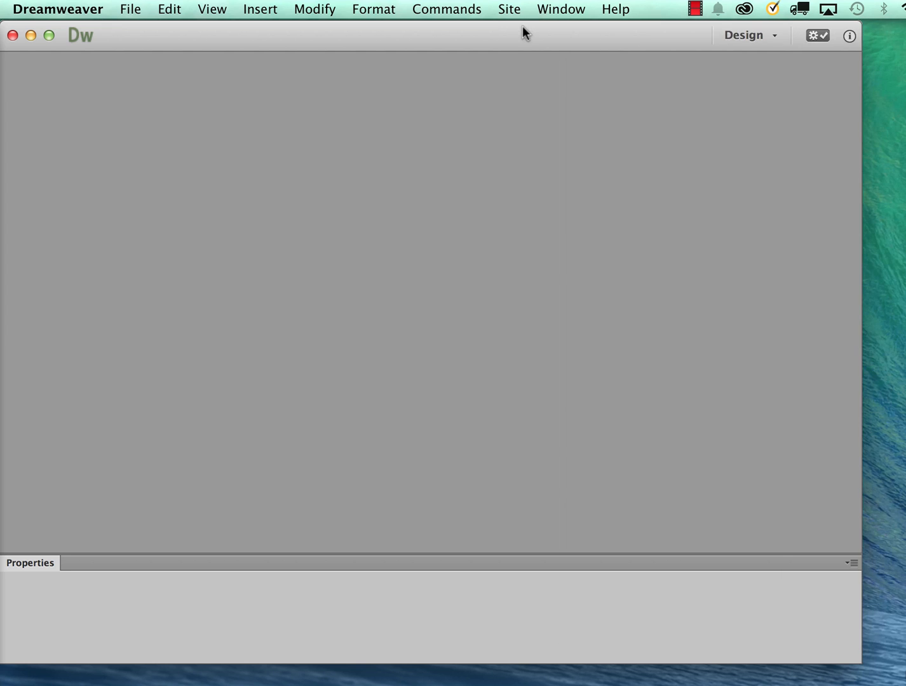
Move the program window down to uncover the desktop folders and open the setup of the managed site nav.
left_click_drag(518, 36, 602, 443)
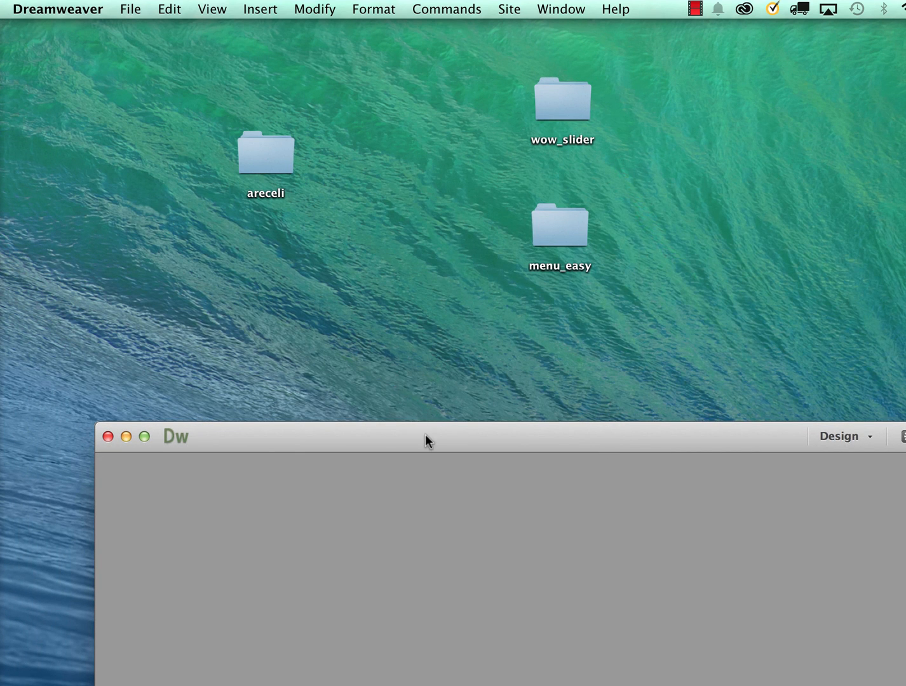
left_click_drag(425, 436, 419, 386)
left_click(510, 9)
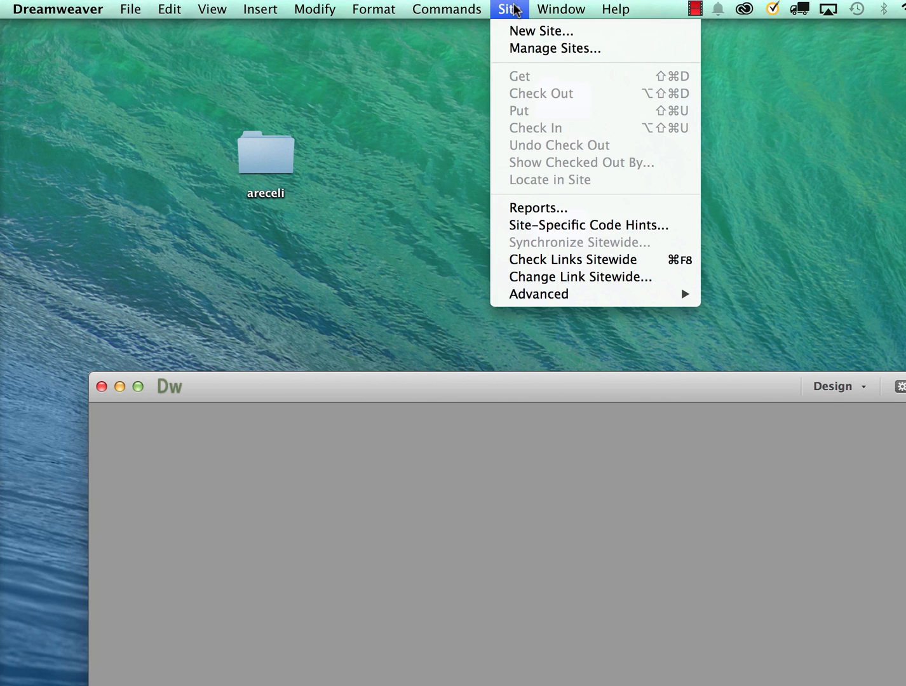
left_click(530, 48)
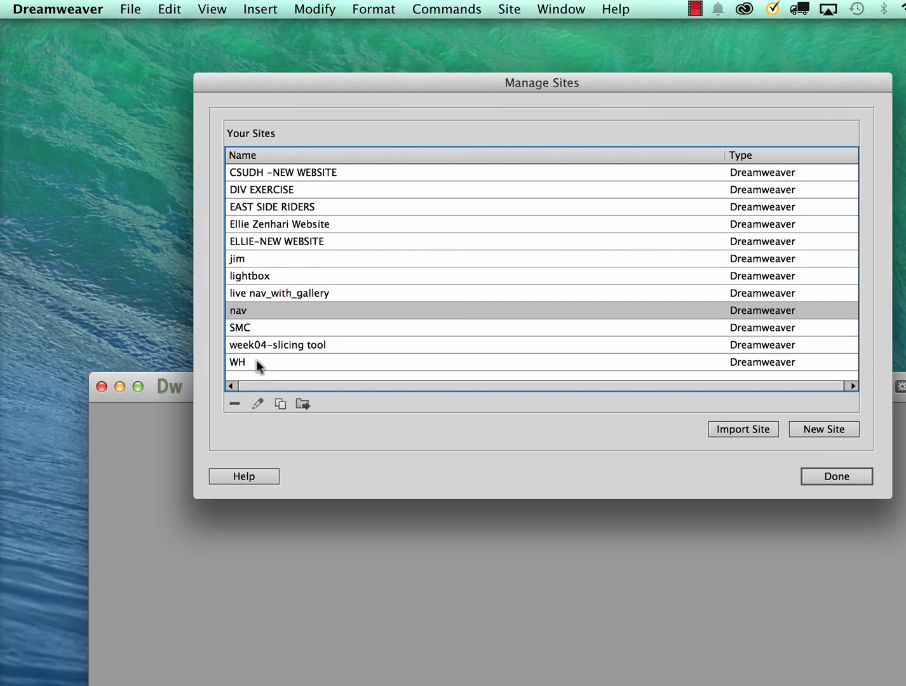
left_click(258, 403)
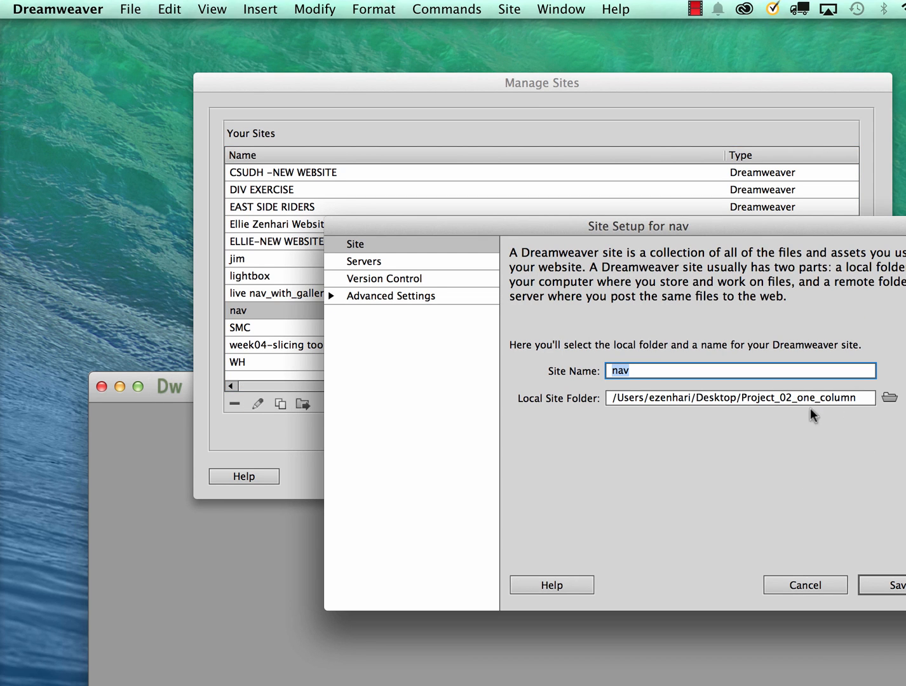
Set the nav site's local folder to the areceli folder on the Desktop, save the setup and finish managing sites.
left_click(890, 397)
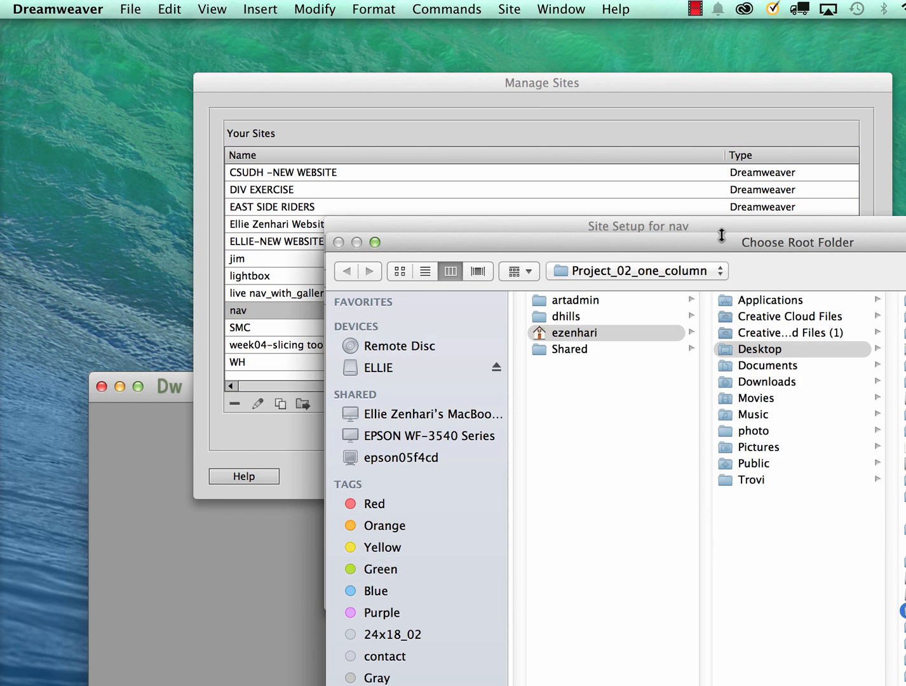
left_click_drag(721, 241, 421, 154)
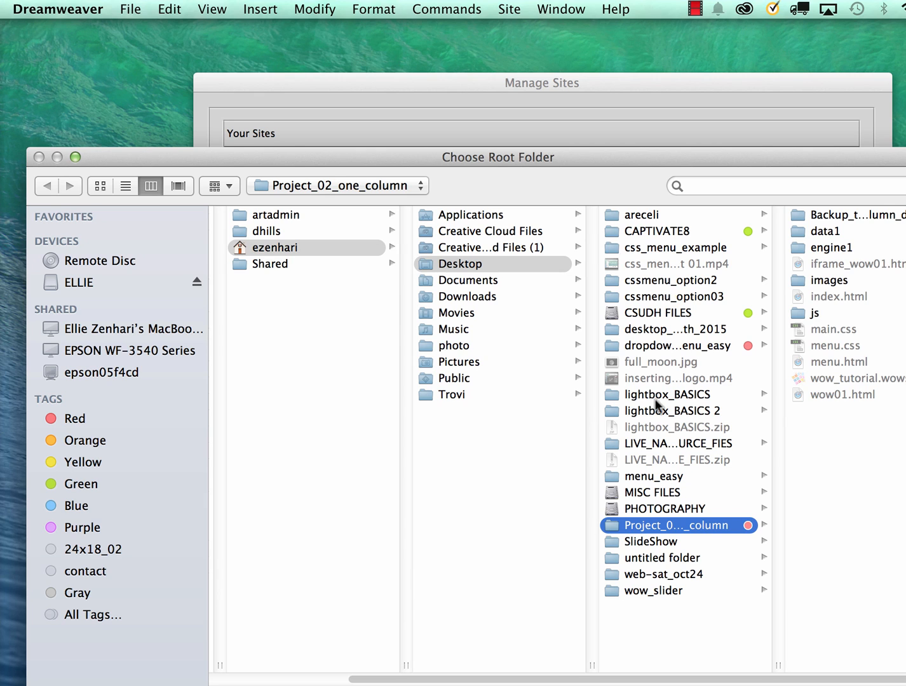
left_click(643, 216)
left_click_drag(626, 170, 610, 87)
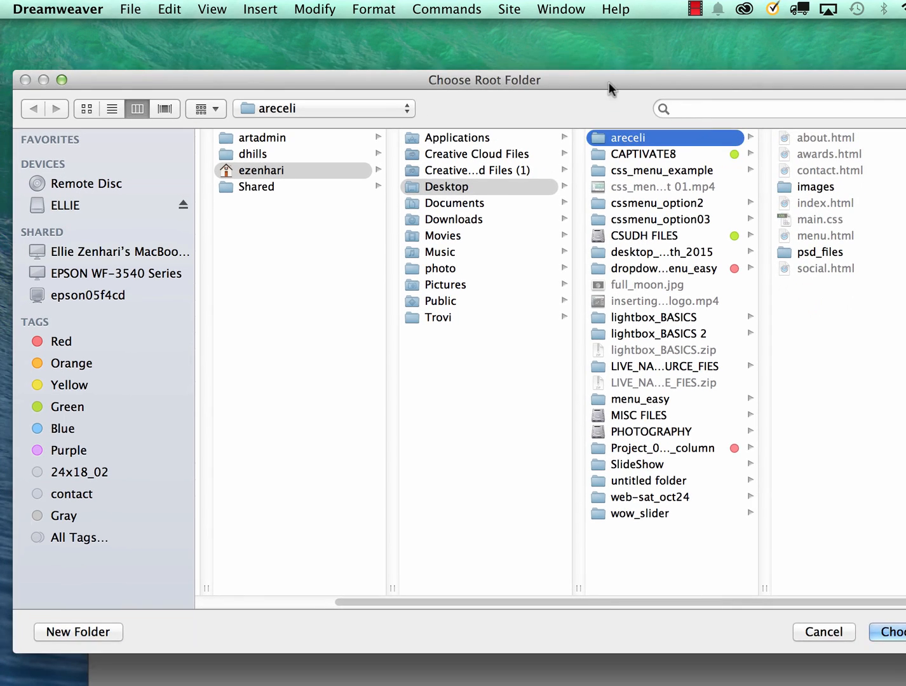
left_click_drag(703, 89, 608, 82)
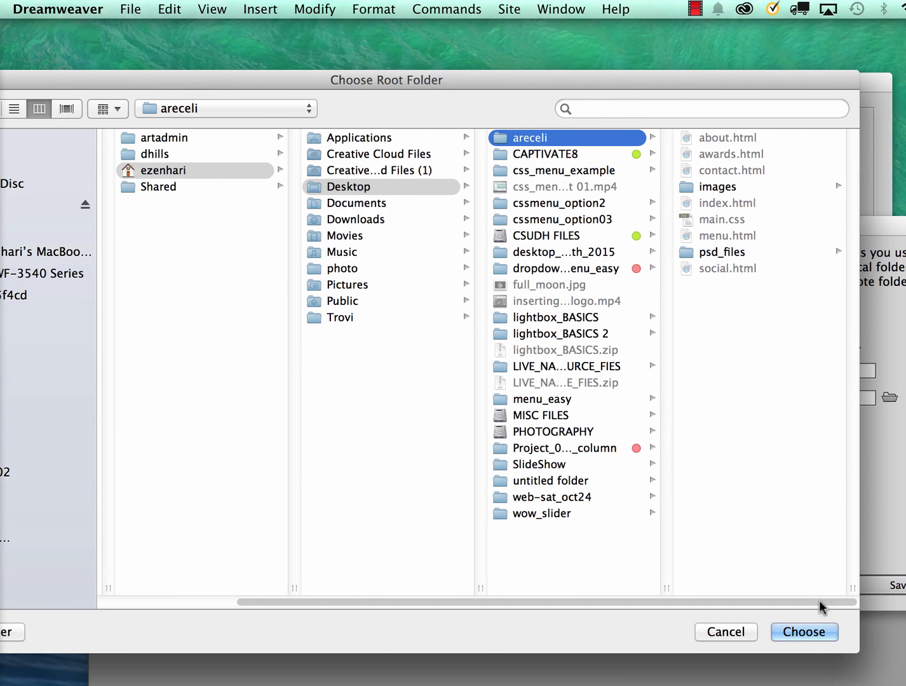
left_click(810, 635)
left_click(891, 583)
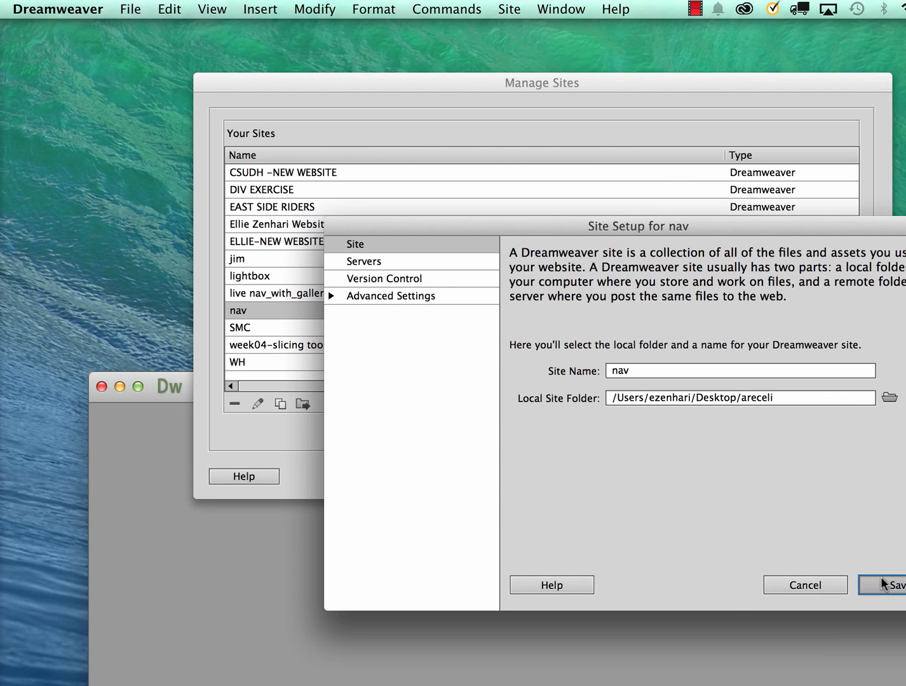
left_click(724, 439)
left_click(803, 476)
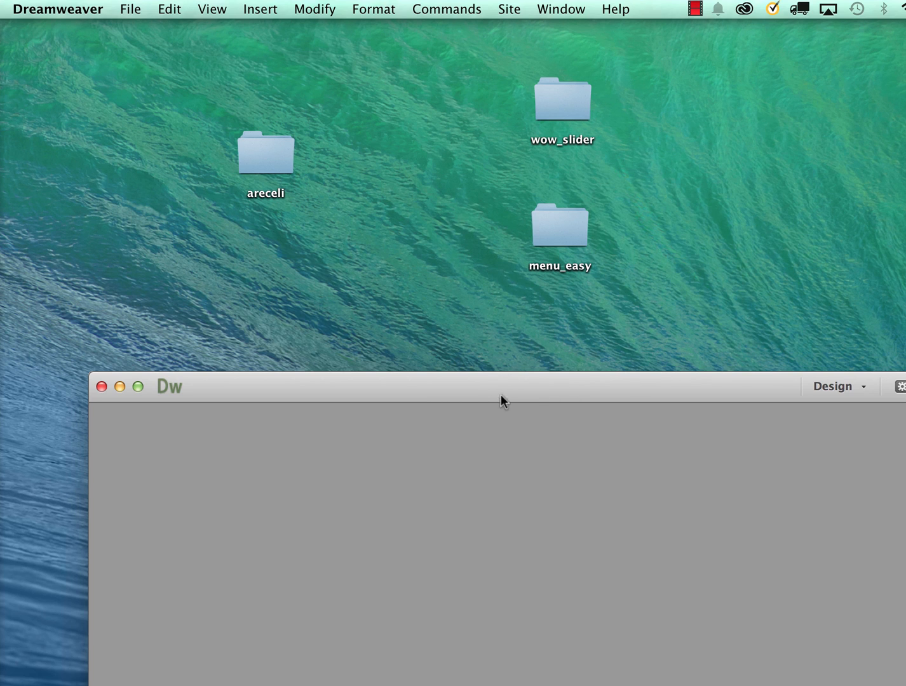
Expand the nav site's local file list, widen its name column and open index.html.
left_click_drag(501, 394, 493, 220)
left_click(525, 124)
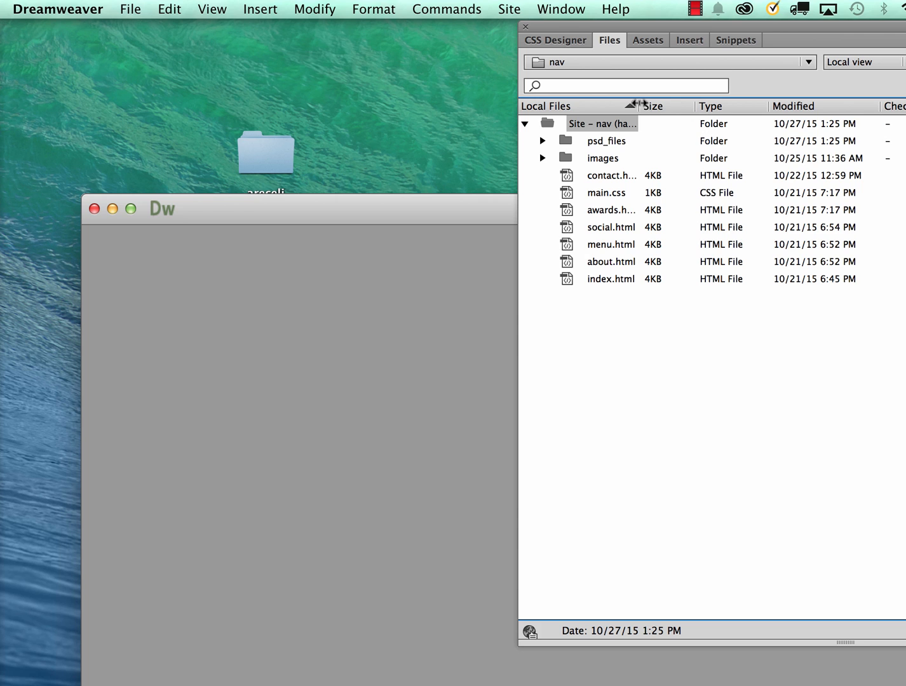
left_click_drag(639, 103, 789, 104)
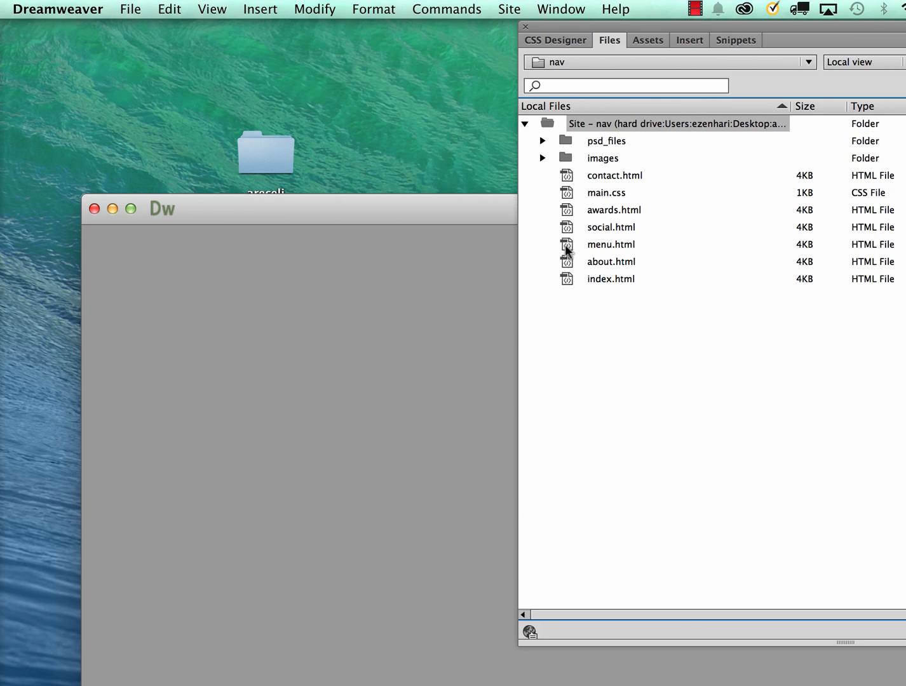
double_click(566, 281)
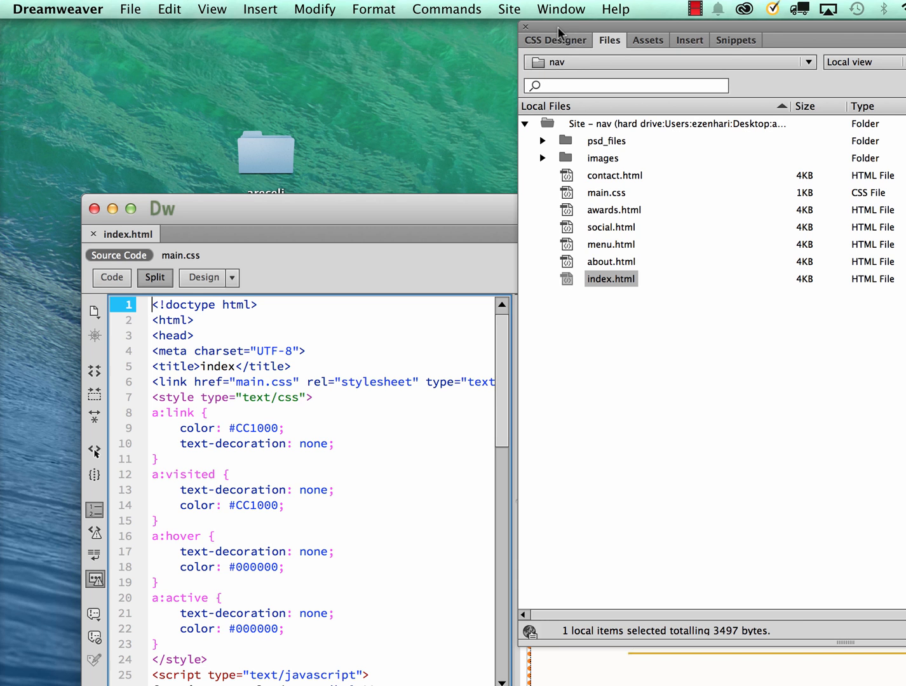
Move the floating panels aside, reposition the document window and narrow the code pane to enlarge the design view.
left_click_drag(558, 28, 905, 27)
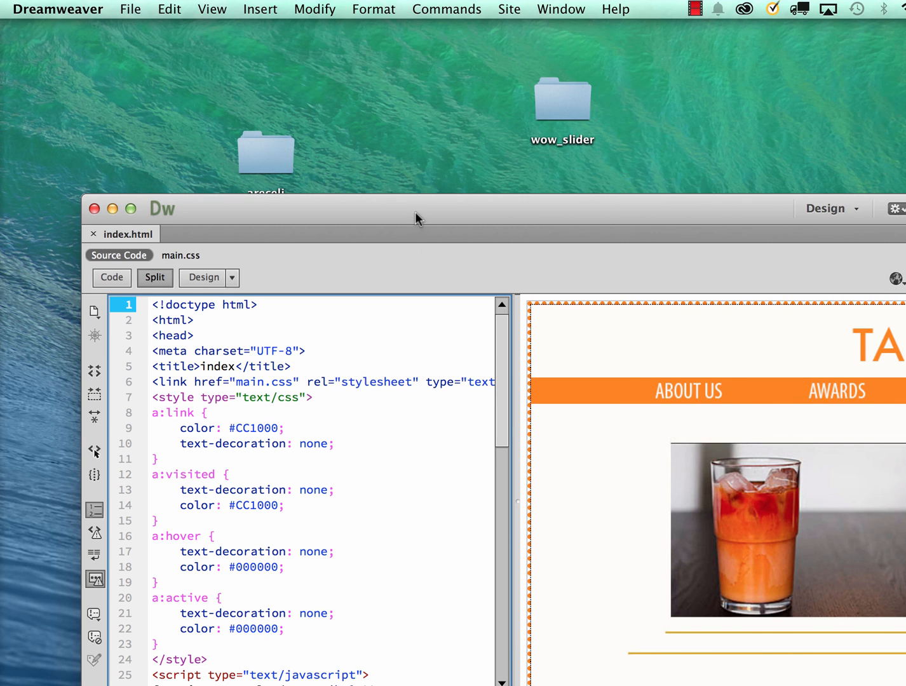
left_click_drag(416, 216, 393, 24)
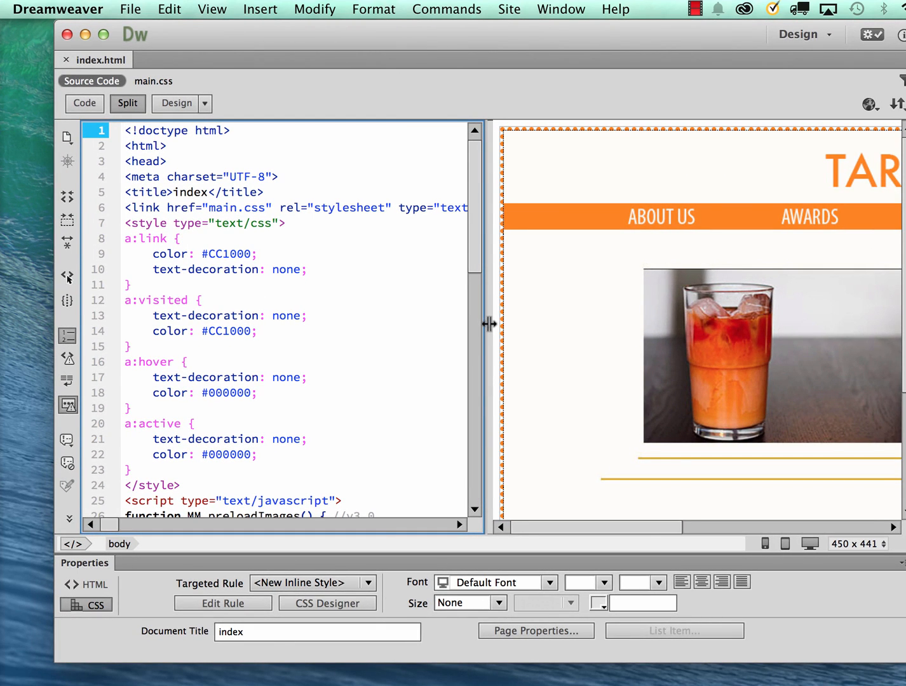
left_click_drag(489, 322, 184, 326)
Preview menu.html from the desktop's menu_easy folder in the browser, then close the preview and the folder.
left_click_drag(434, 35, 405, 503)
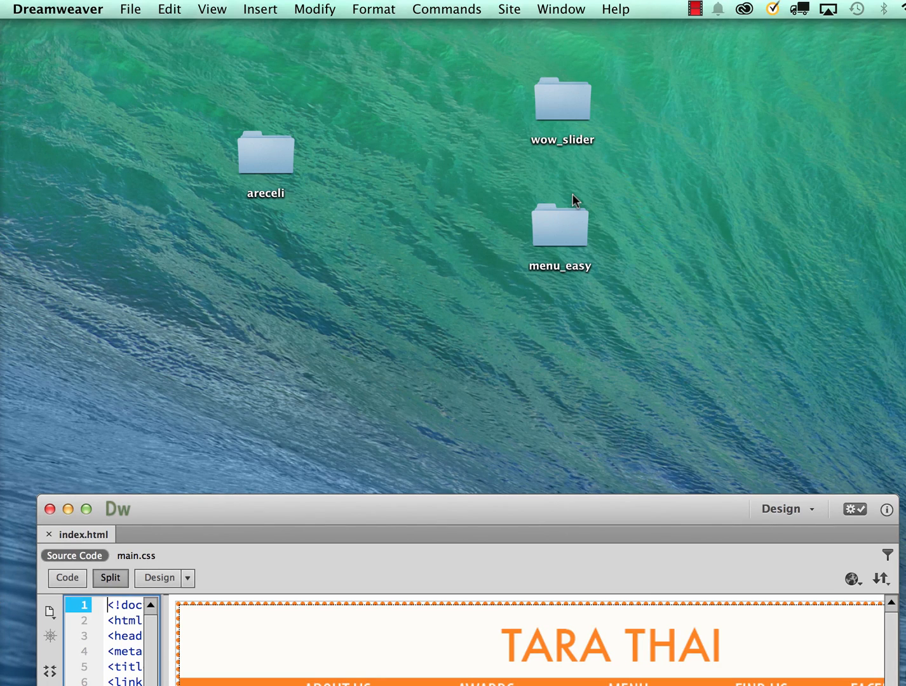
double_click(553, 235)
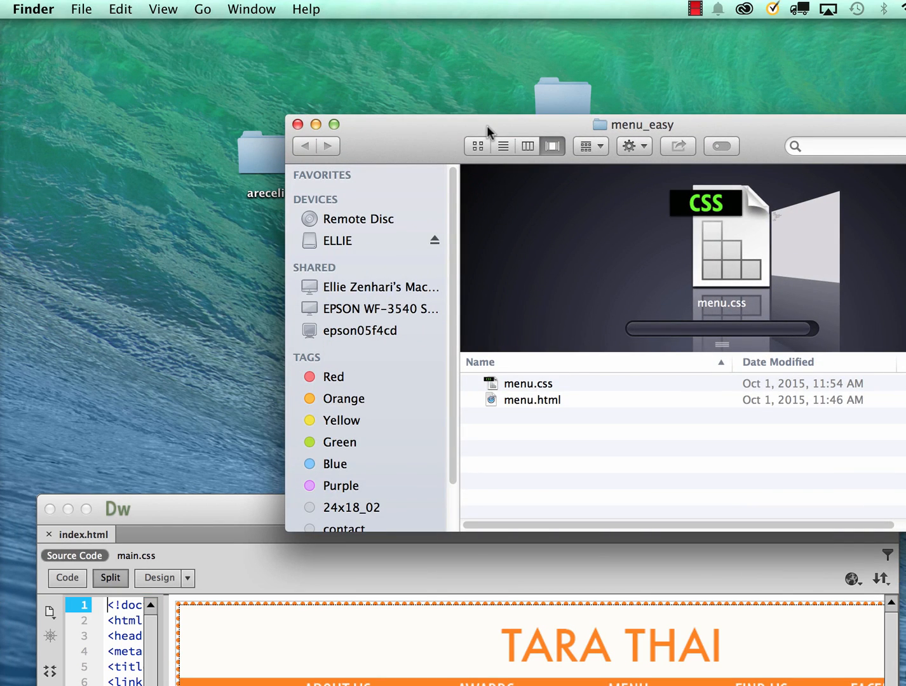
left_click_drag(487, 125, 341, 95)
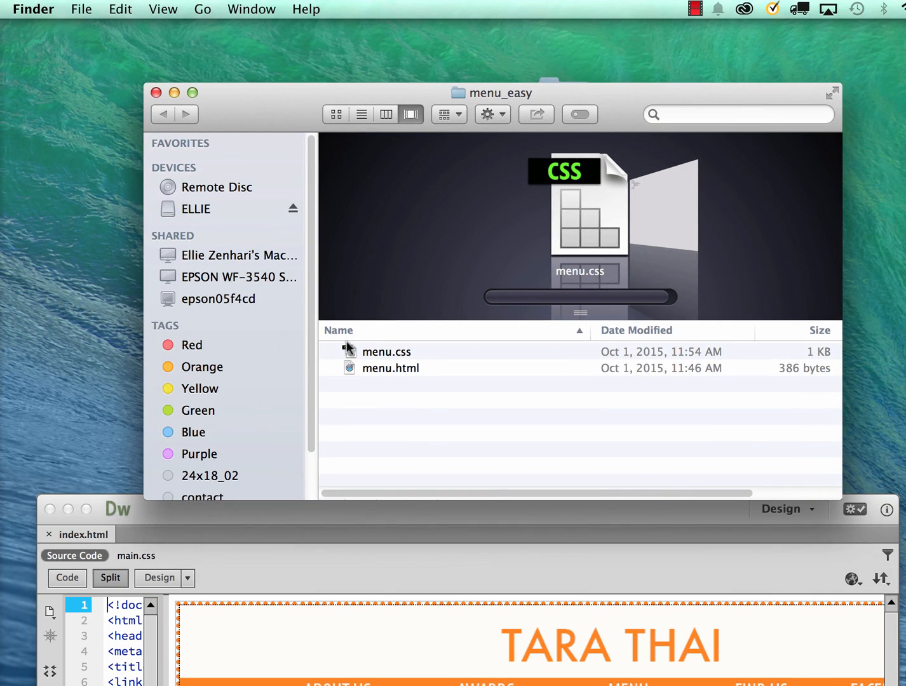
left_click(348, 371)
double_click(348, 373)
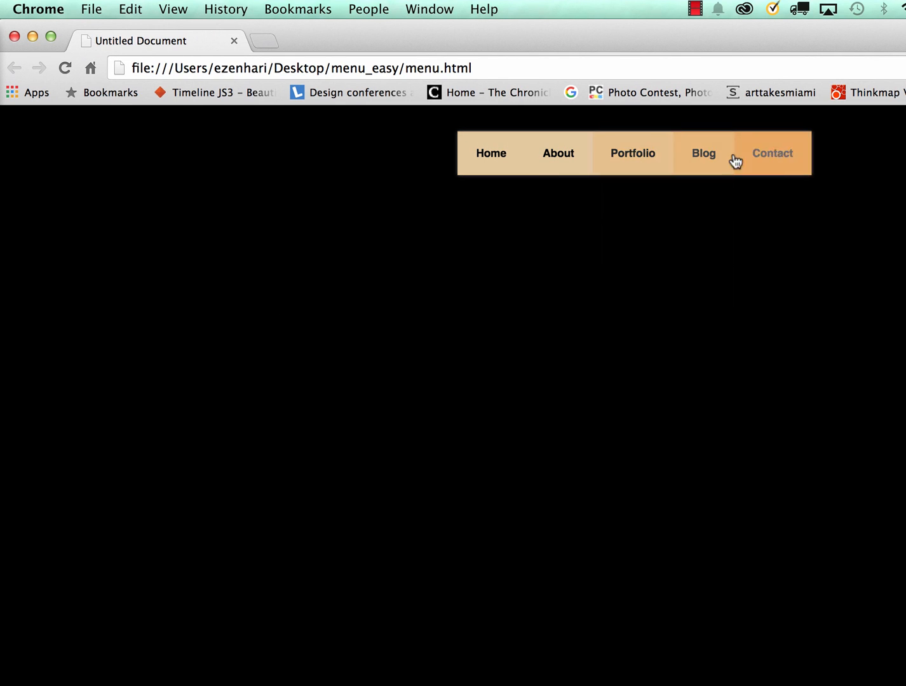
left_click(14, 36)
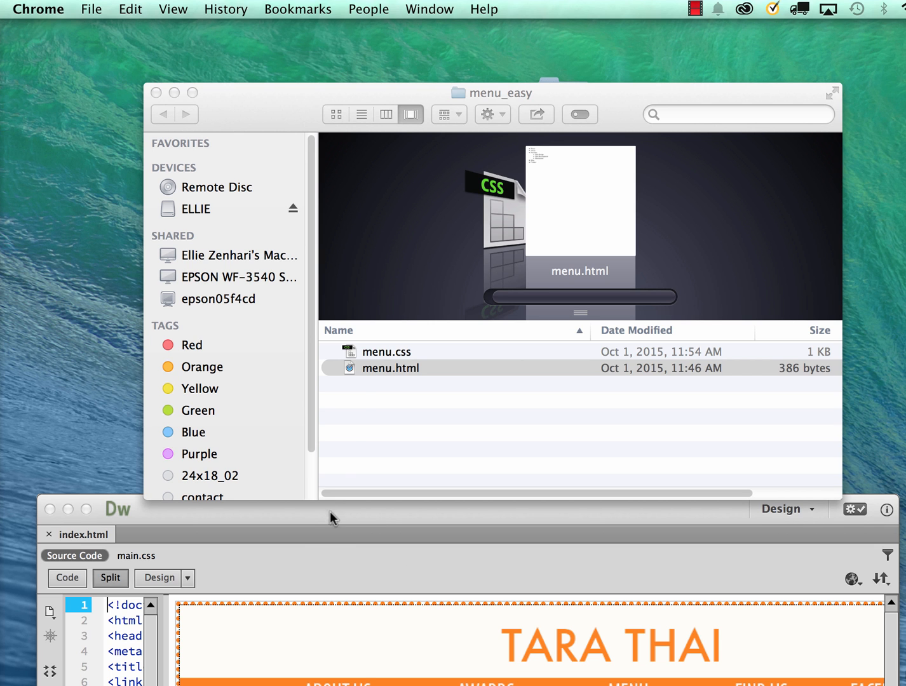
left_click(156, 92)
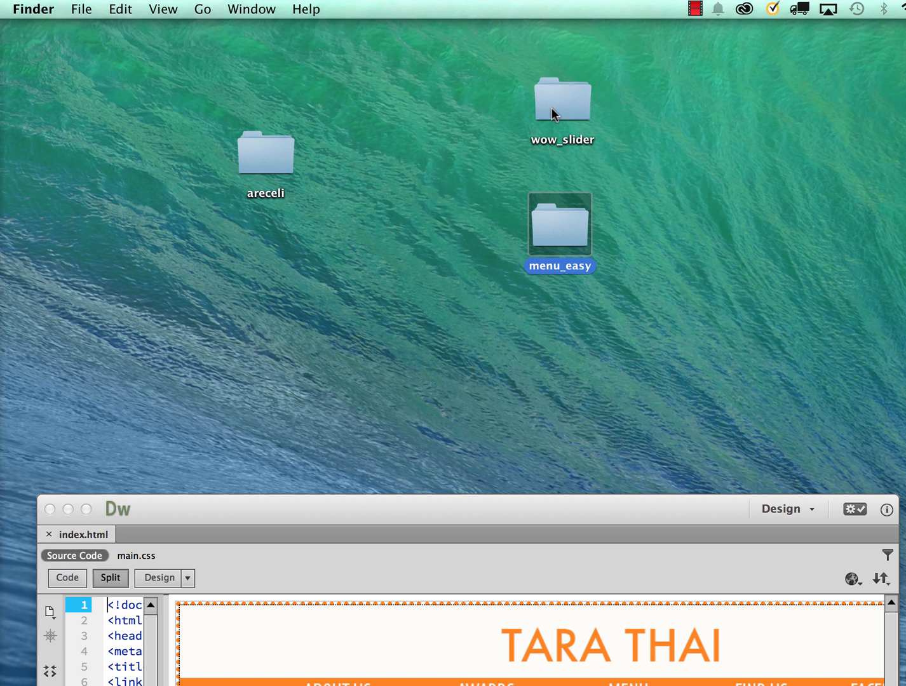
Look through the image files in the desktop's wow_slider folder and close the folder.
double_click(551, 108)
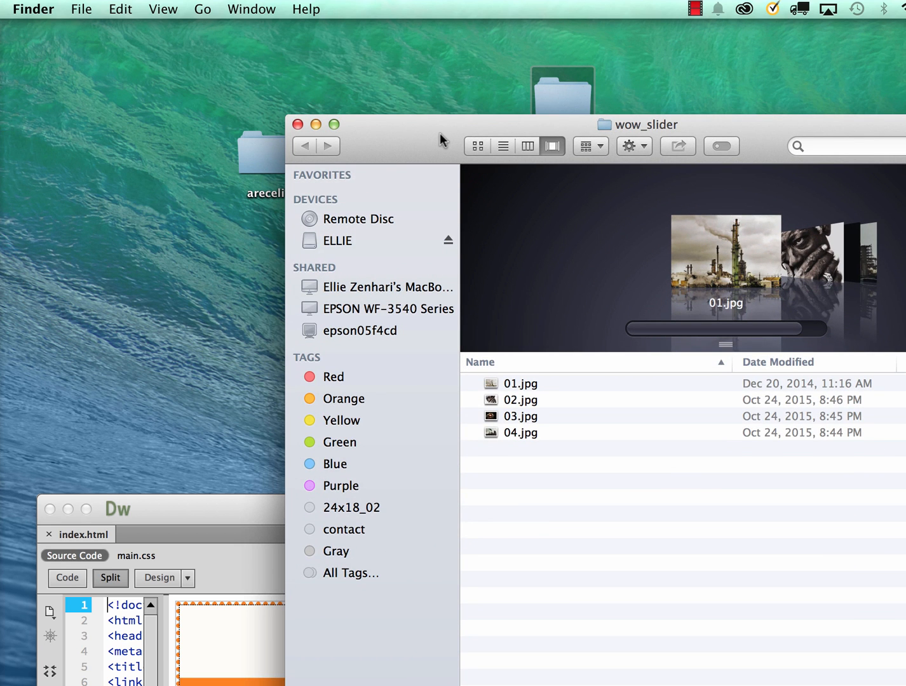
left_click_drag(444, 139, 309, 2)
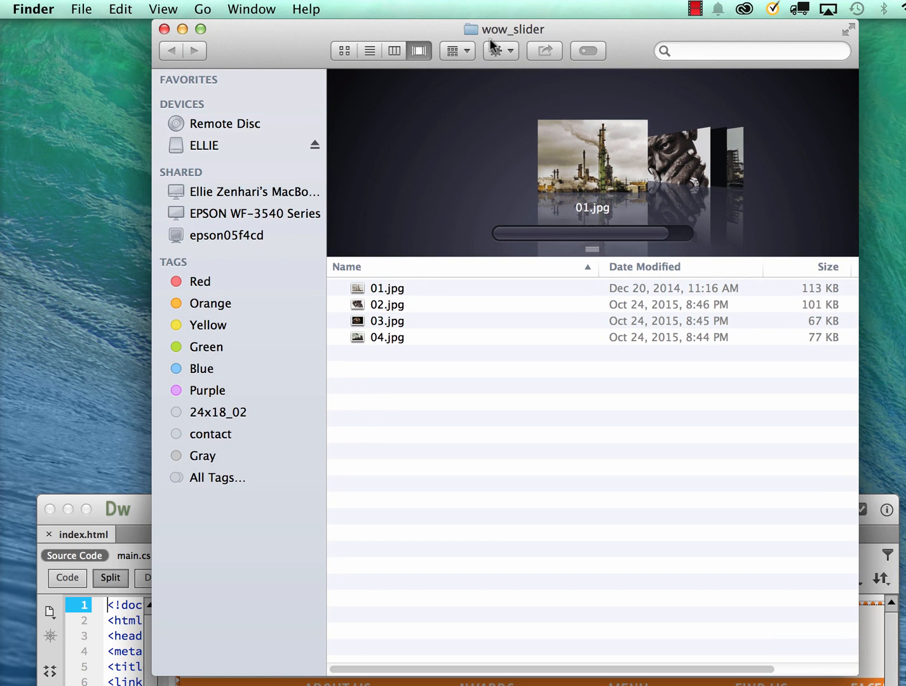
left_click(164, 29)
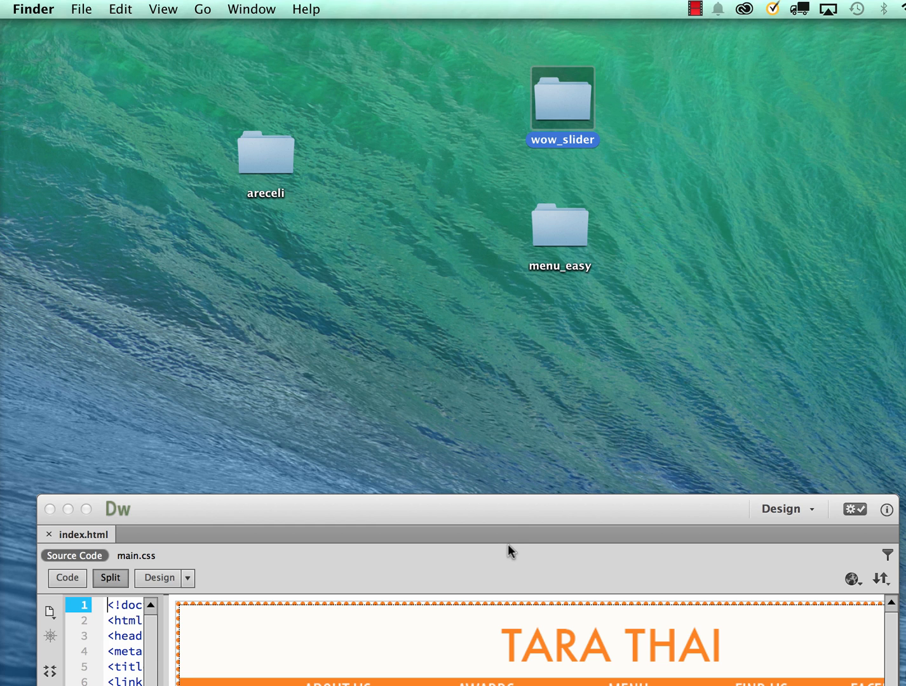
Open the menu_easy and areceli folders from the desktop and arrange their windows side by side.
left_click(547, 232)
double_click(547, 232)
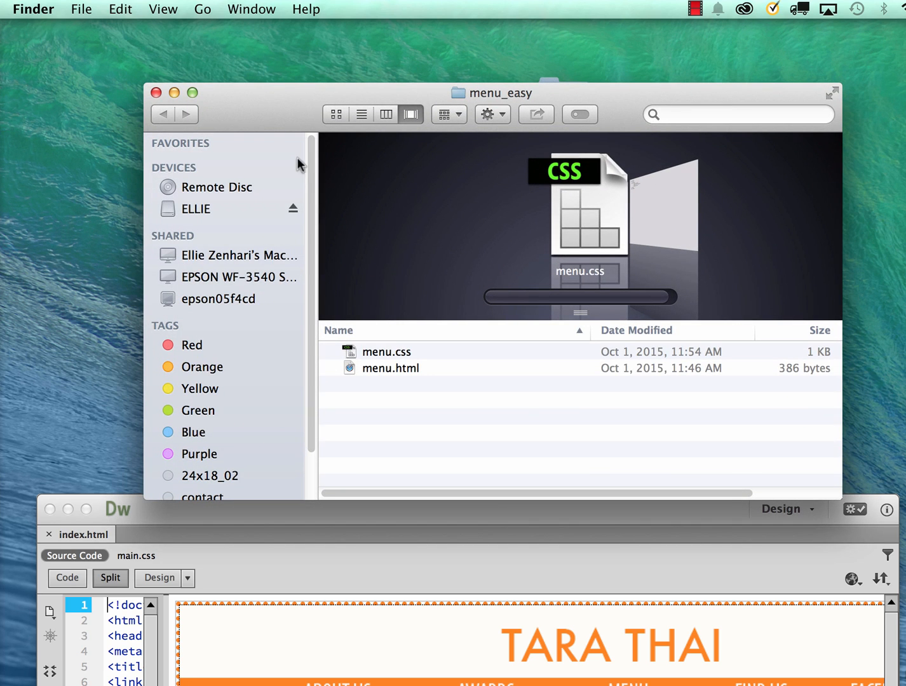
left_click_drag(255, 121, 514, 112)
left_click(257, 152)
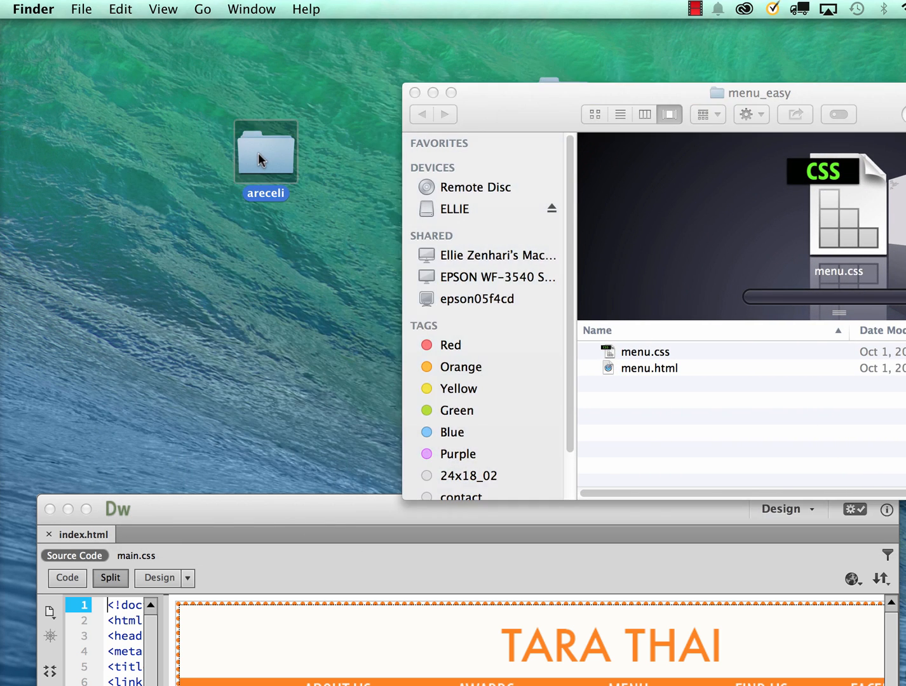
double_click(258, 152)
left_click_drag(557, 28, 262, 28)
left_click_drag(905, 685, 619, 650)
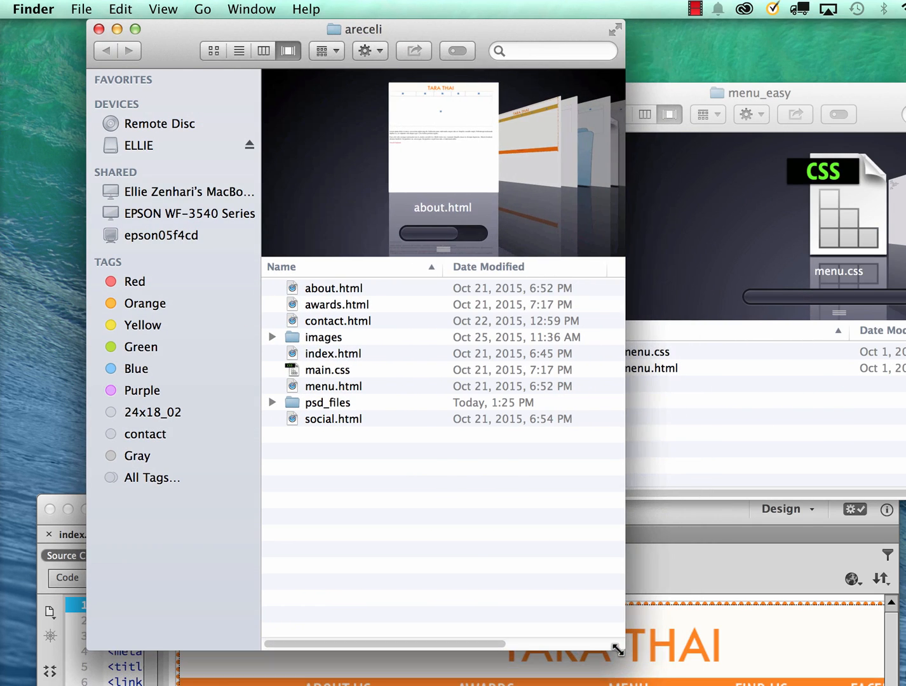
left_click_drag(664, 94, 783, 90)
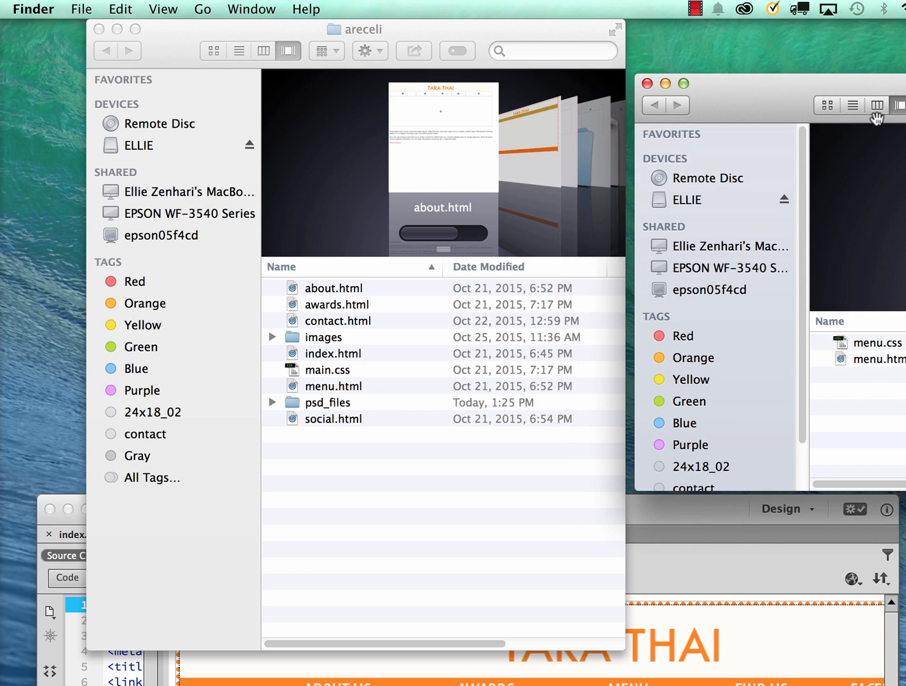
Copy menu.css and menu.html from menu_easy into areceli, replacing the existing menu.html, and close the menu_easy folder.
left_click_drag(860, 376, 834, 295)
left_click_drag(752, 96, 552, 53)
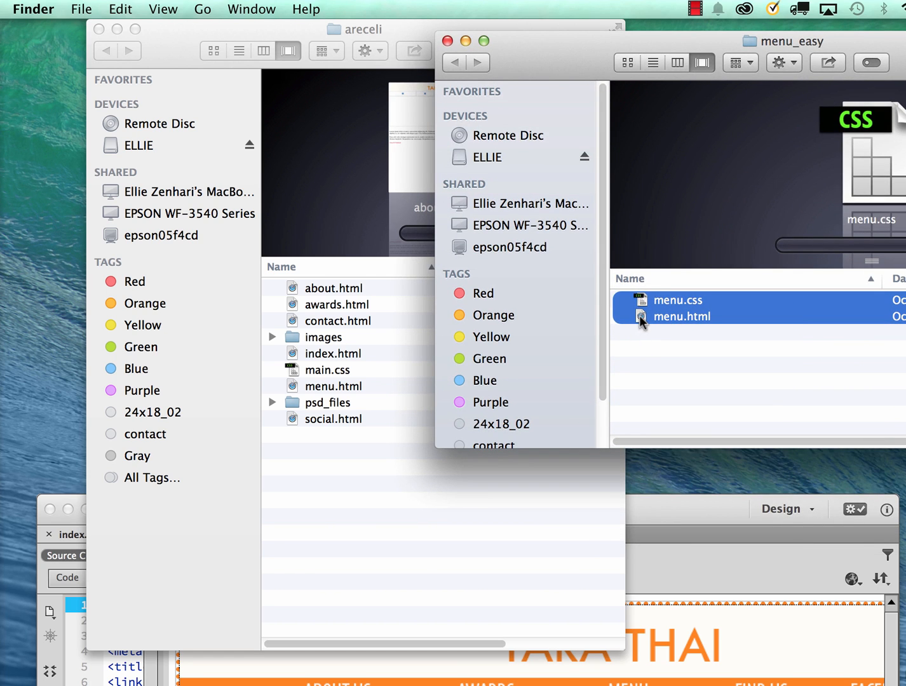
left_click_drag(639, 315, 385, 557)
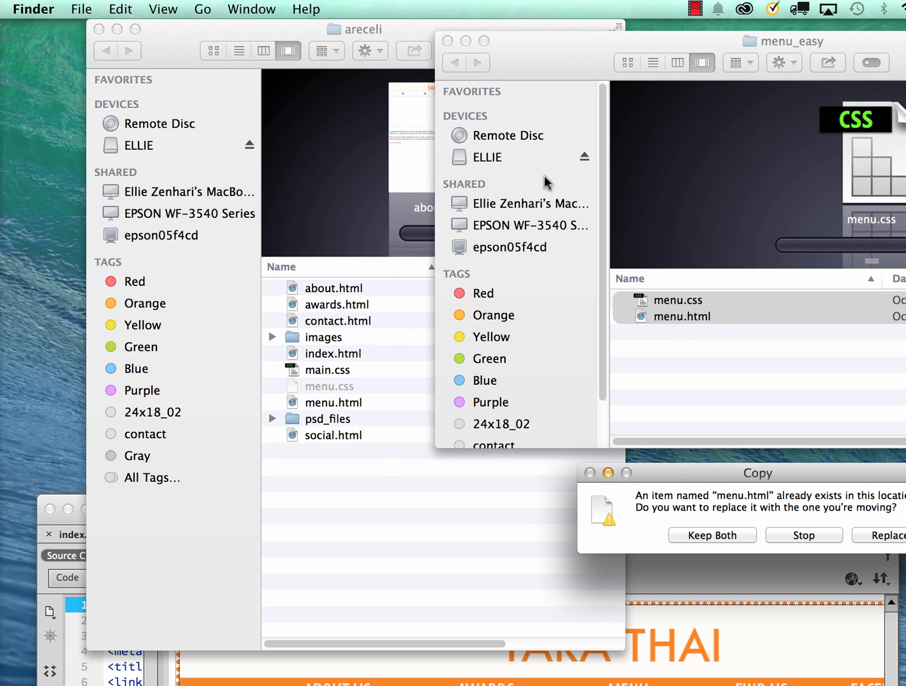
left_click(878, 539)
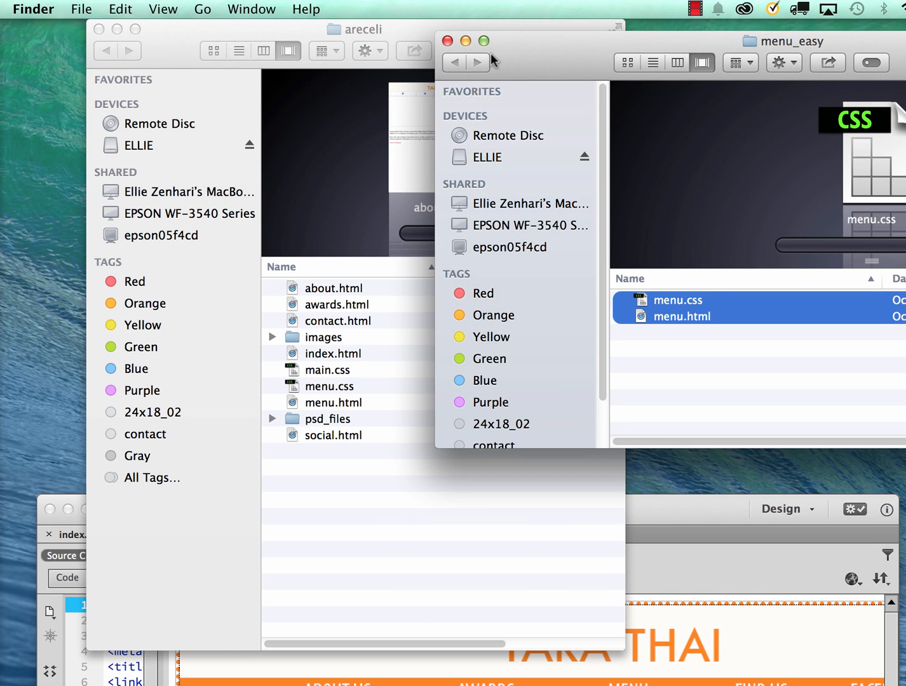
left_click(447, 40)
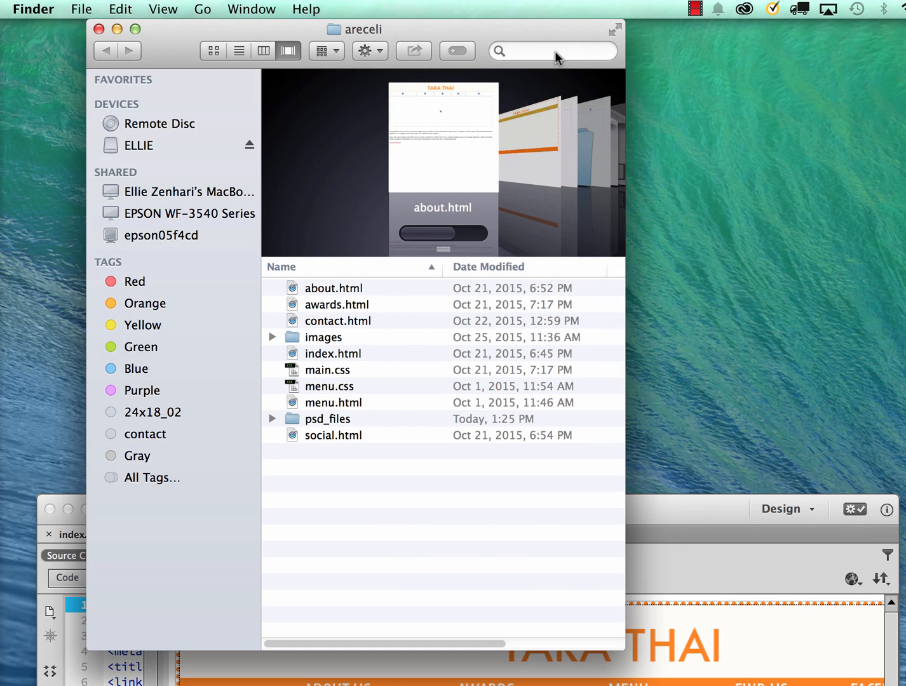
Move the areceli window lower to uncover the desktop folders and place the menu_easy folder between areceli and wow_slider.
left_click_drag(524, 27, 630, 281)
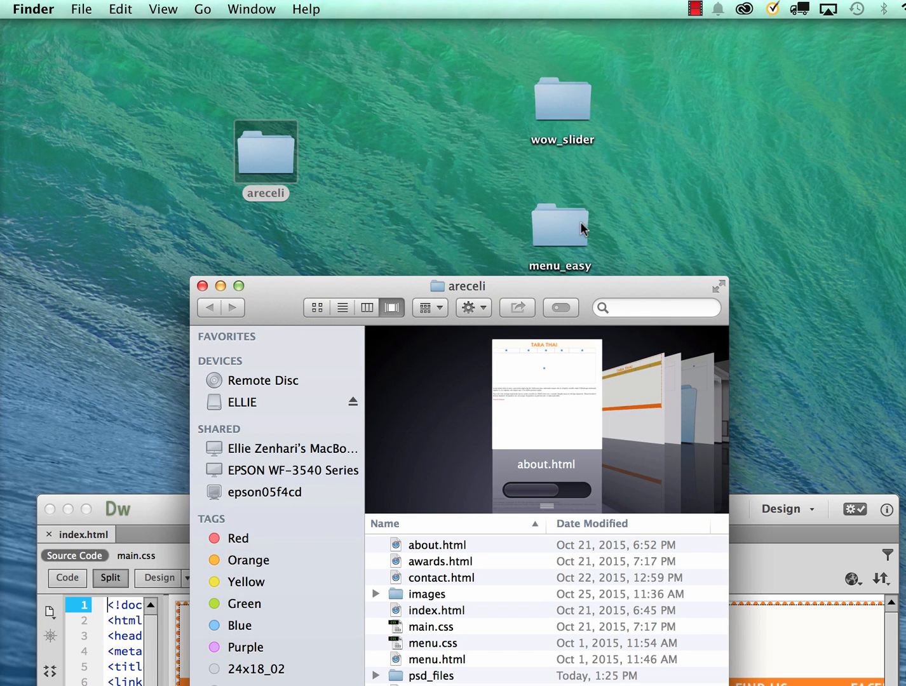
left_click_drag(576, 220, 423, 109)
Open the desktop's wow_slider folder, view the images from 01.jpg to 04.jpg, and close the folder.
left_click(554, 99)
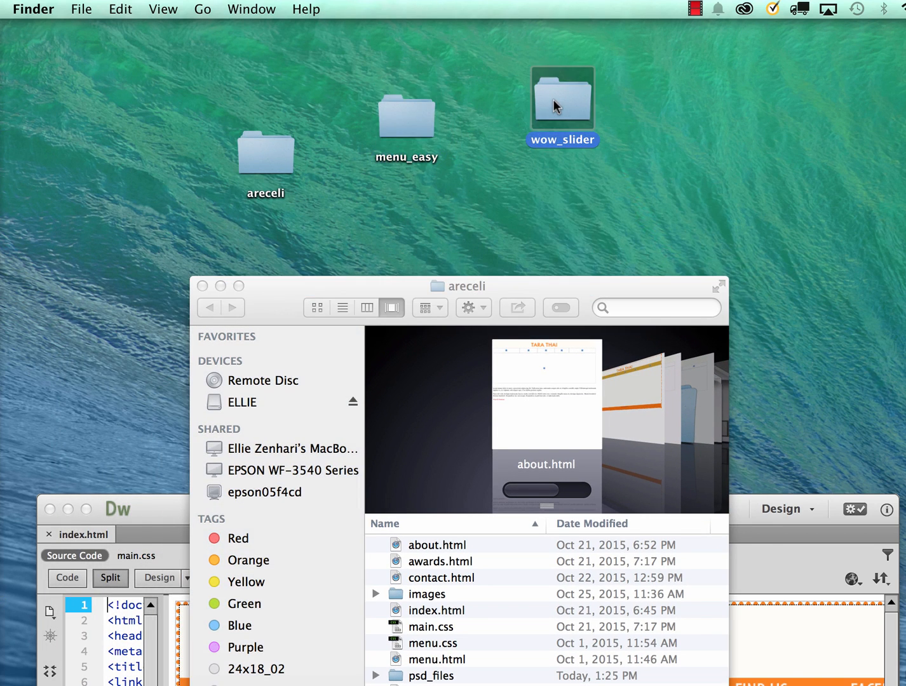
double_click(553, 99)
left_click(376, 287)
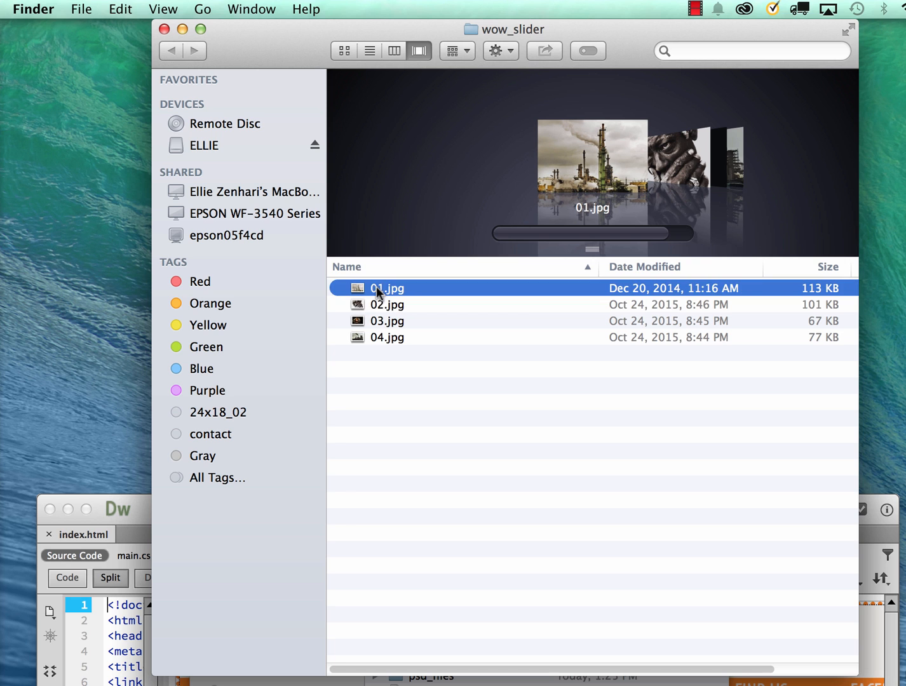
key("Down")
key("Down")
key("Down")
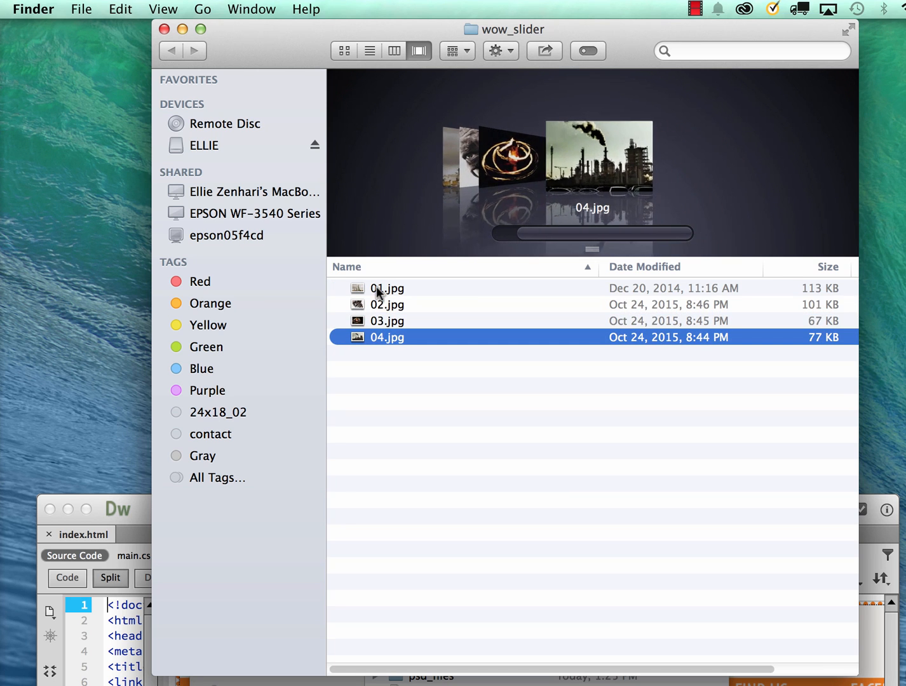
left_click(164, 29)
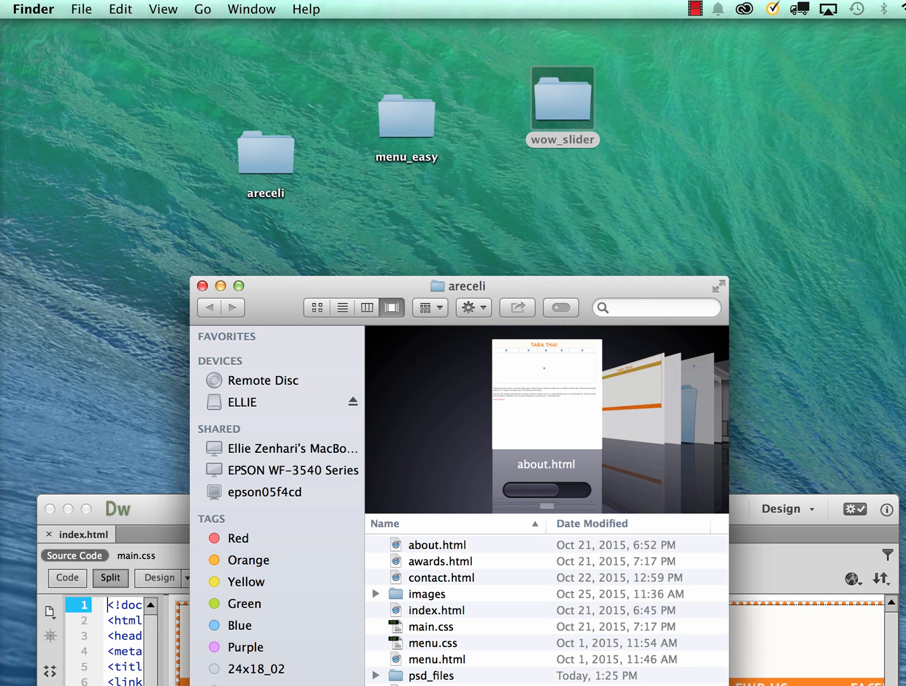
Move the menu_easy folder away to the far corner of the desktop and shift the areceli window slightly up.
left_click(418, 131)
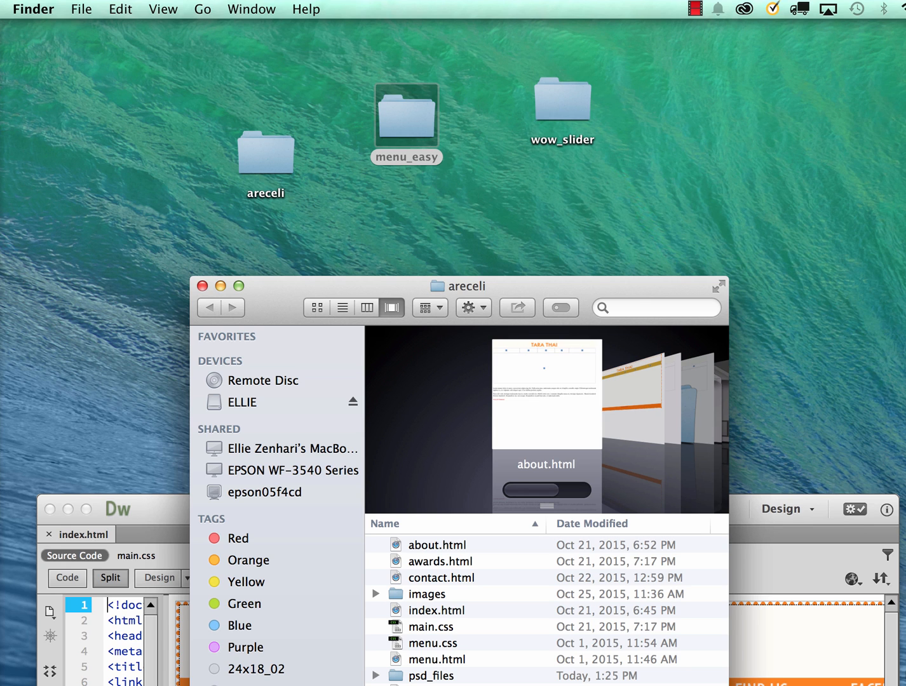
left_click_drag(419, 131, 902, 683)
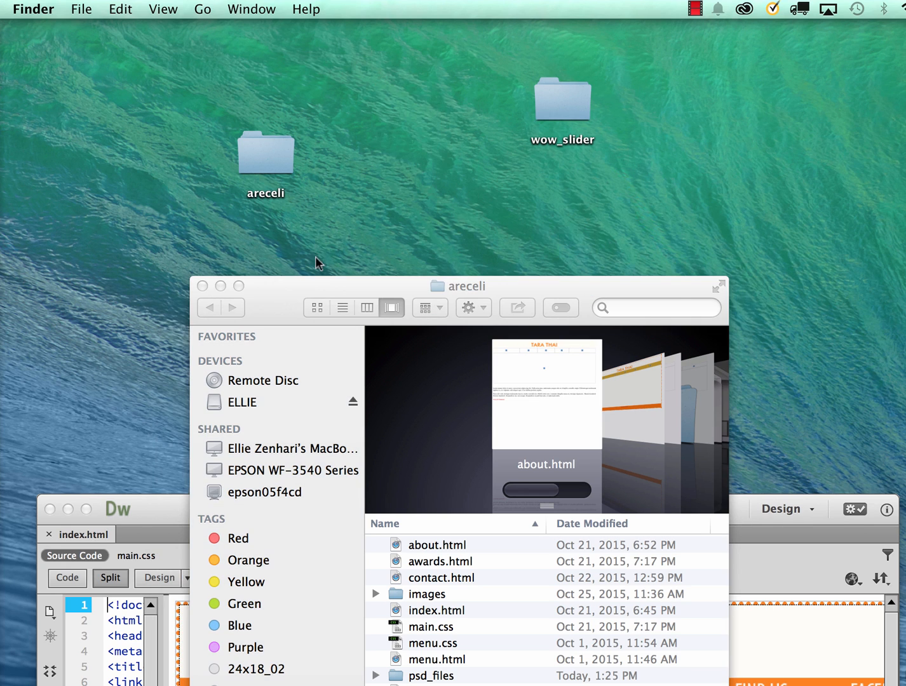
left_click(310, 283)
left_click_drag(310, 283, 311, 268)
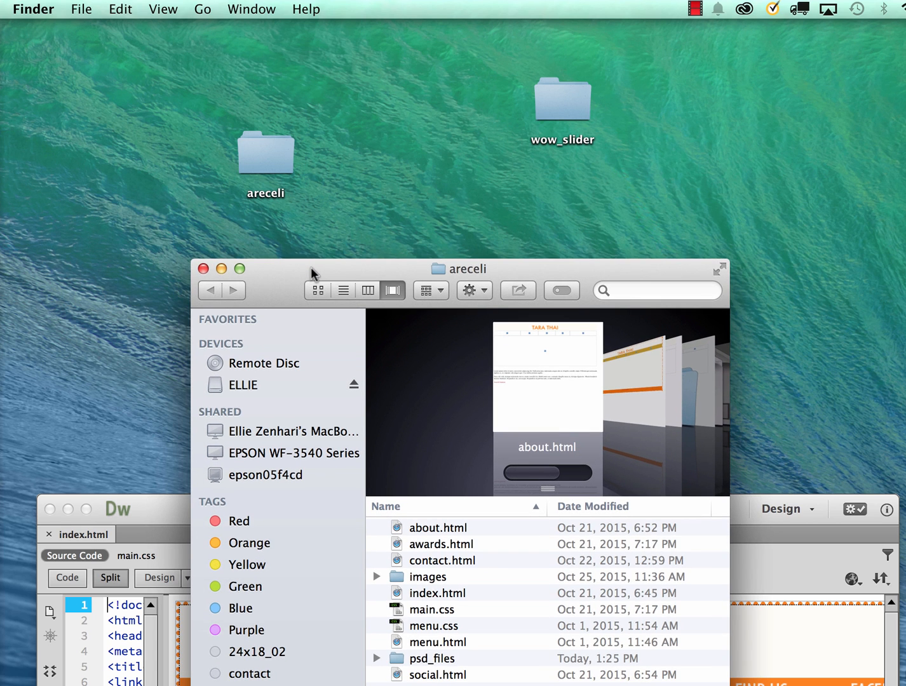
Open the hard drive from the desktop, bring its window fully into view, and show the contents of its Applications folder.
double_click(902, 45)
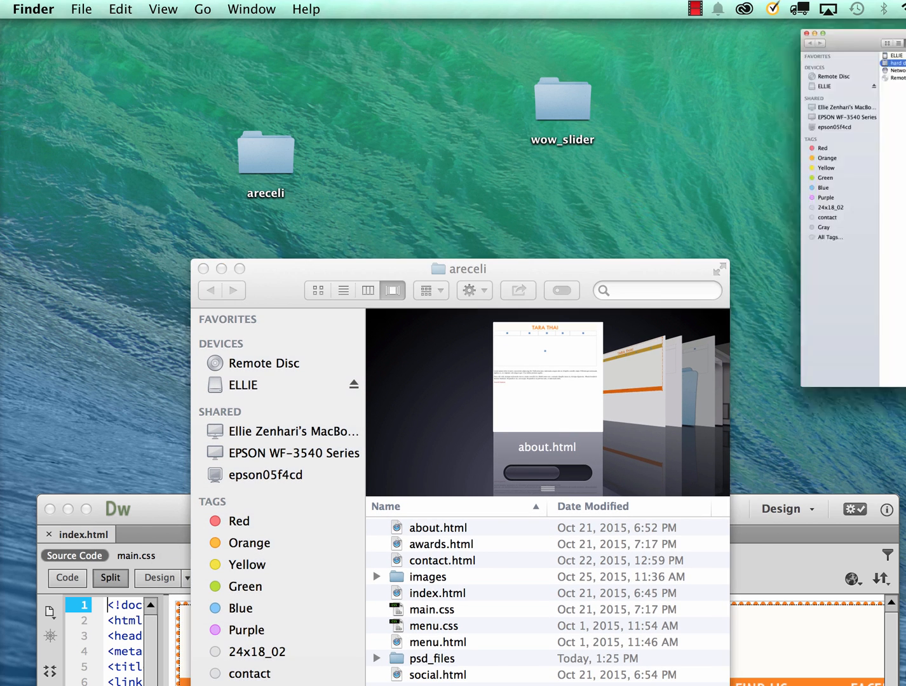
left_click_drag(485, 64, 244, 49)
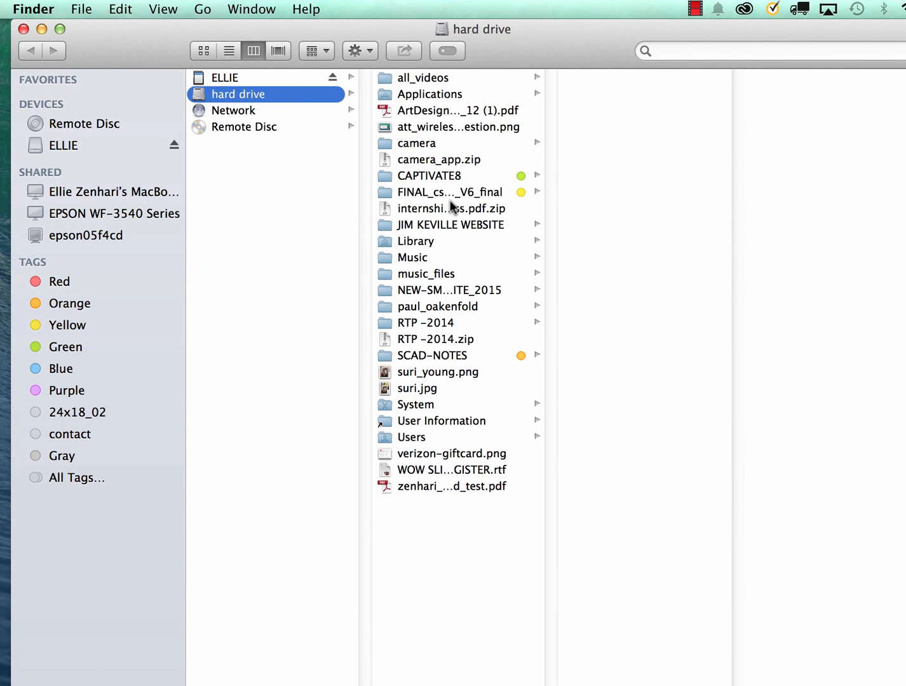
left_click(426, 92)
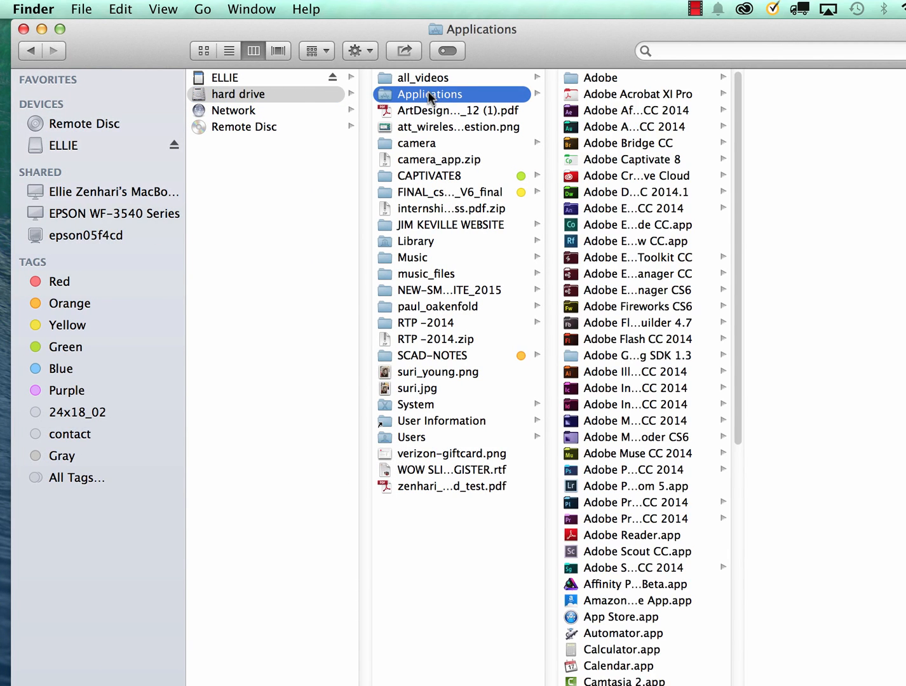
Find WOWSlider.app in the Applications folder, widening the column to read the full application names, and launch it.
scroll(639, 314, "down", 5)
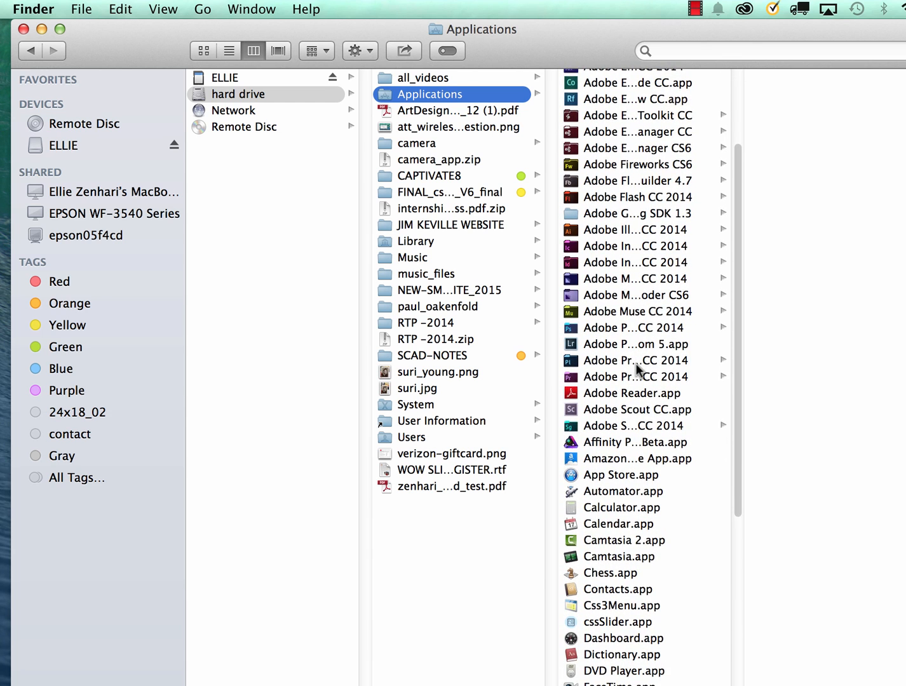
scroll(636, 362, "down", 5)
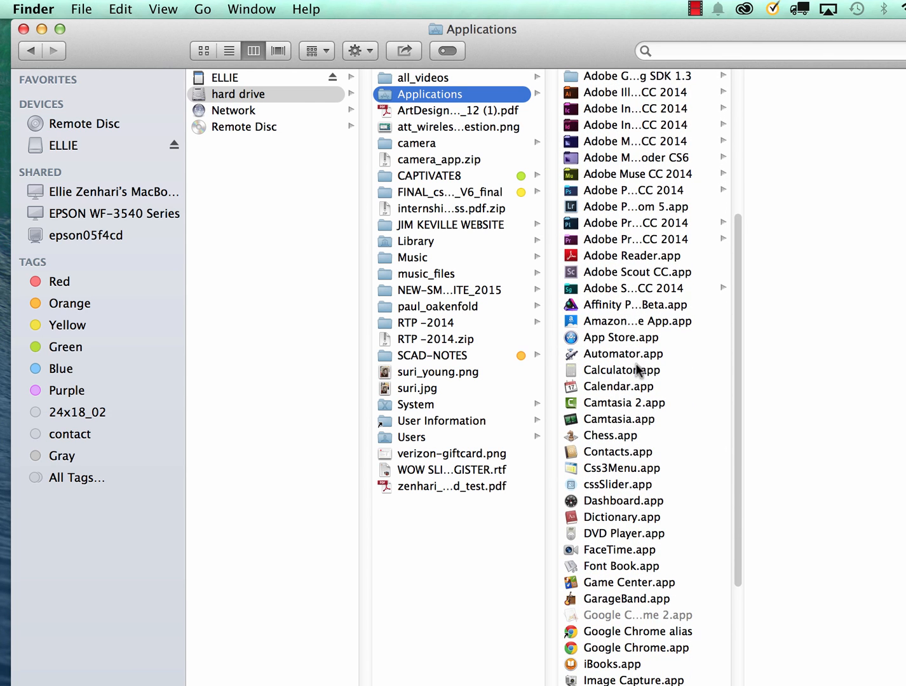
mouse_move(905, 685)
left_mouse_down()
mouse_move(877, 685)
mouse_move(900, 685)
left_mouse_up()
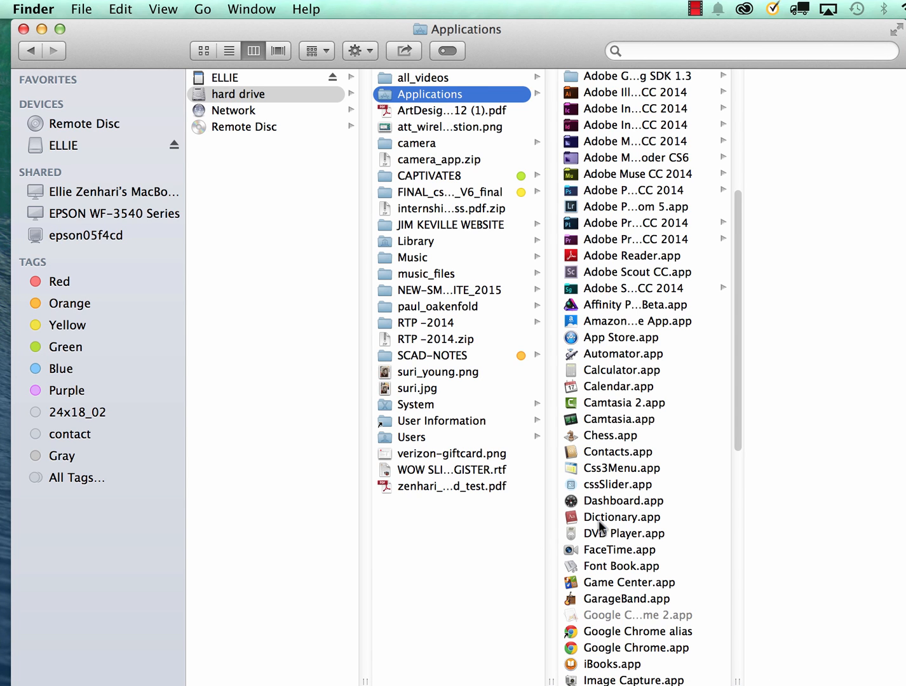
scroll(599, 520, "down", 2)
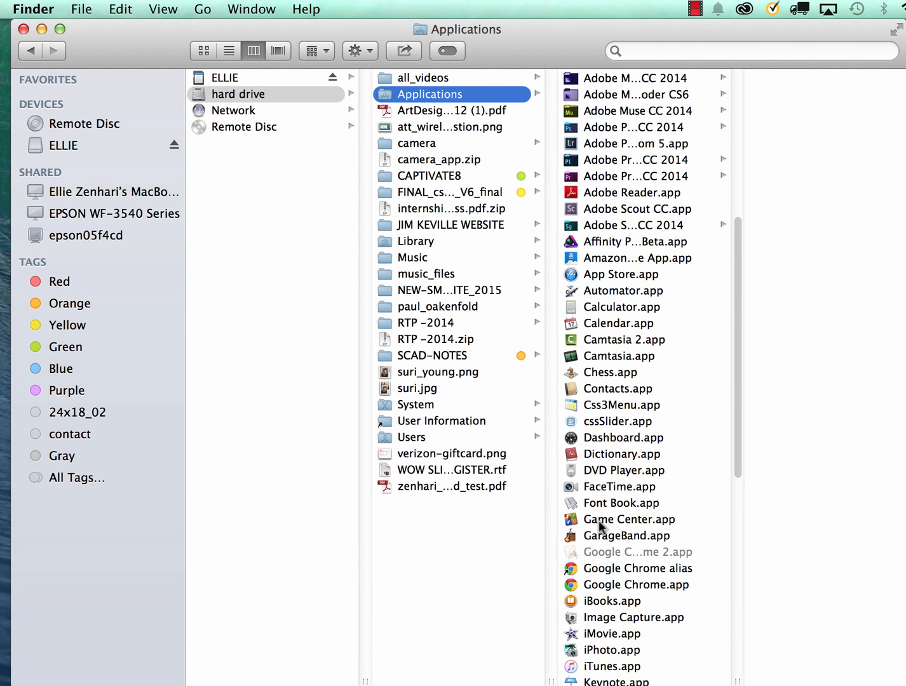
scroll(599, 521, "down", 2)
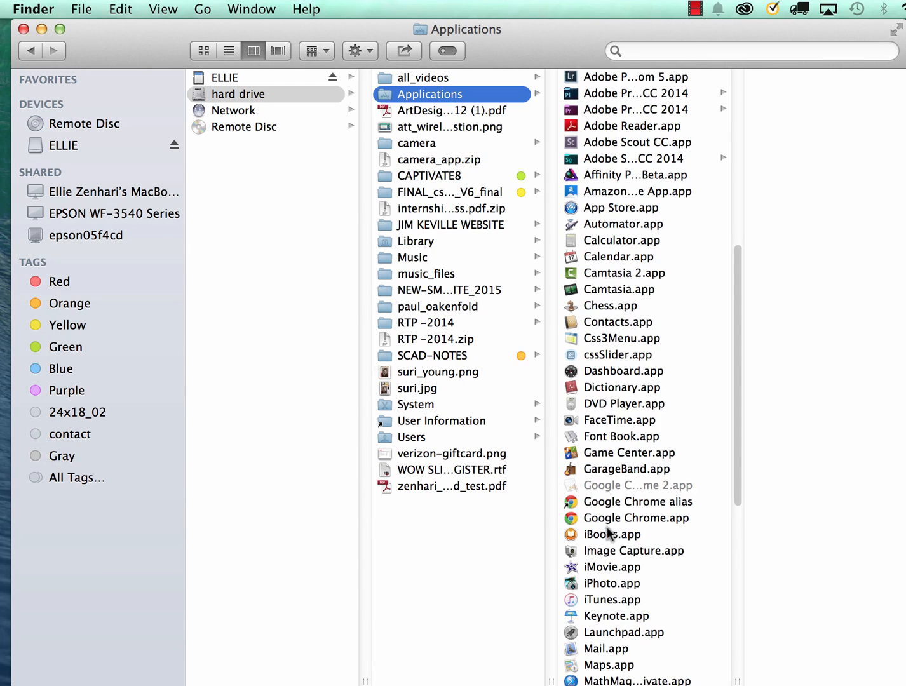
scroll(606, 527, "down", 5)
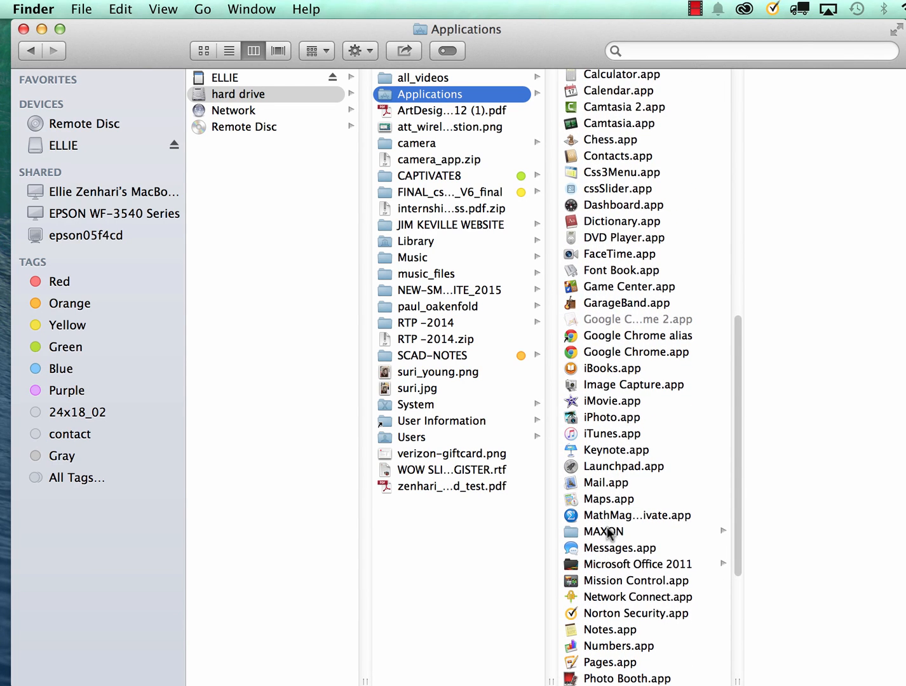
left_click_drag(738, 679, 829, 678)
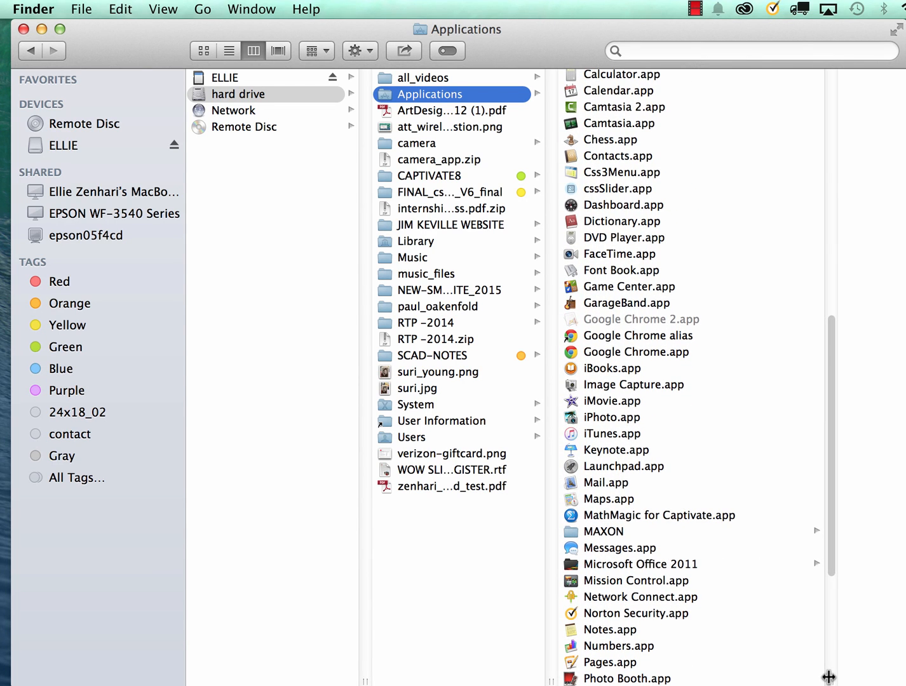
scroll(655, 601, "down", 6)
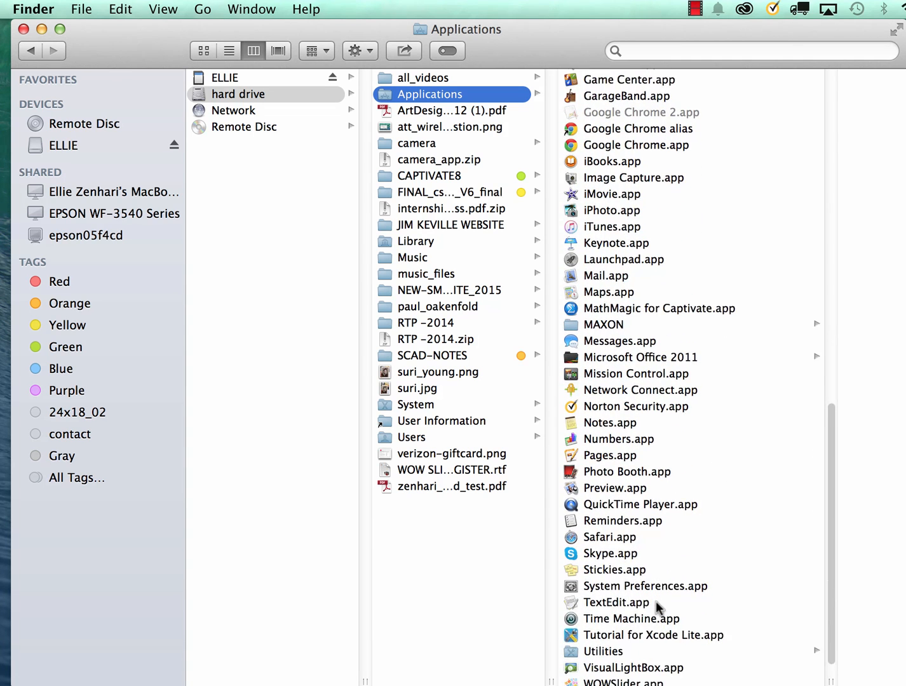
scroll(655, 601, "down", 1)
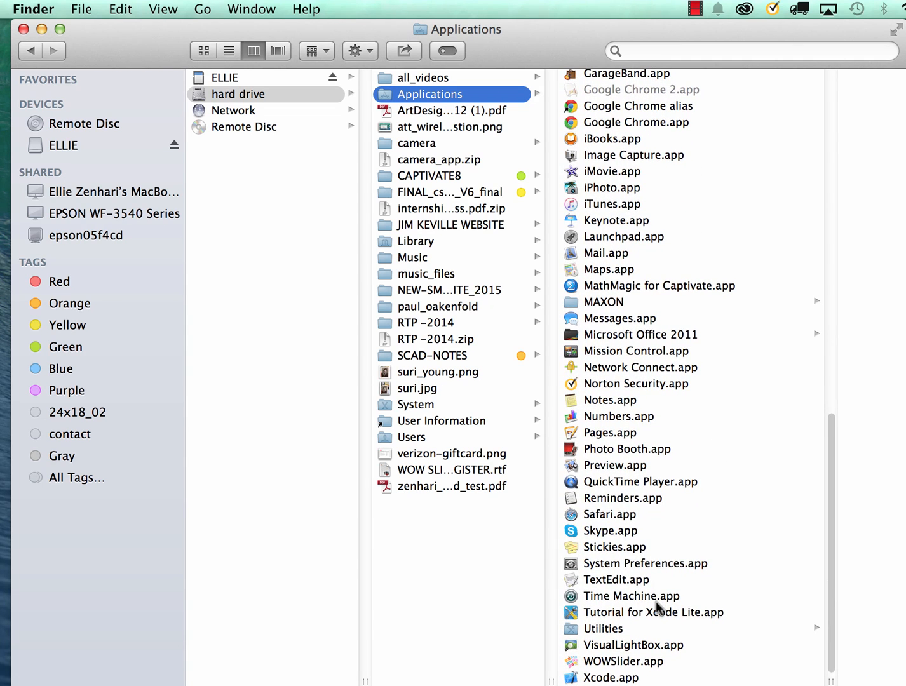
left_click(631, 667)
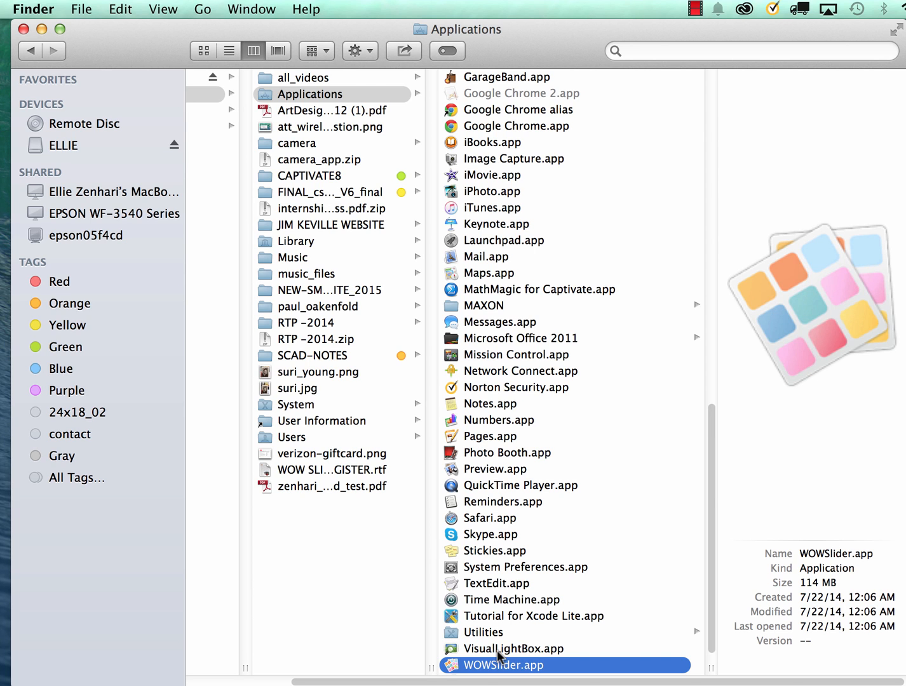
scroll(496, 650, "down", 1)
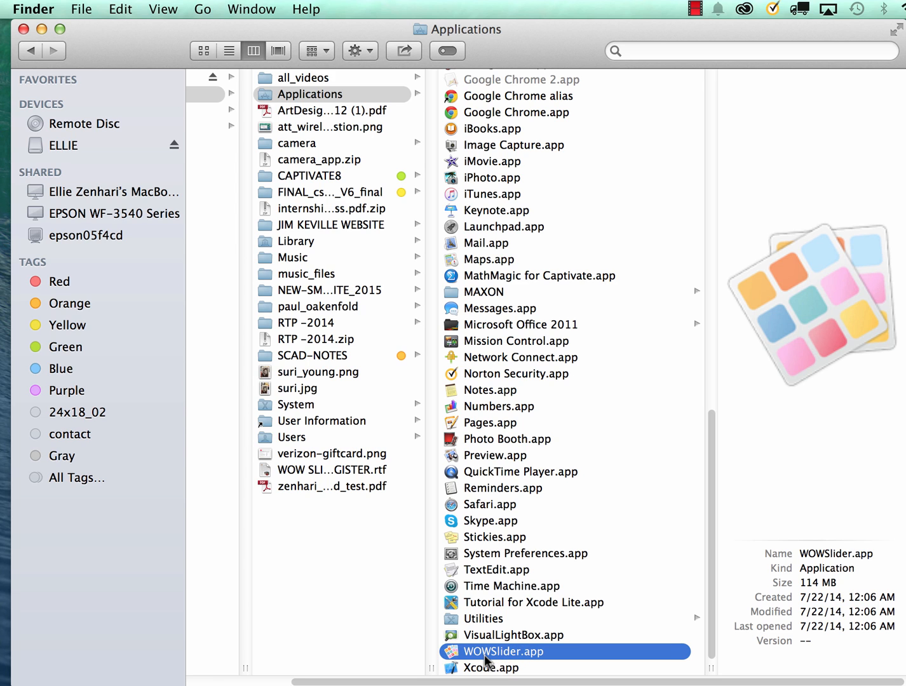
double_click(450, 652)
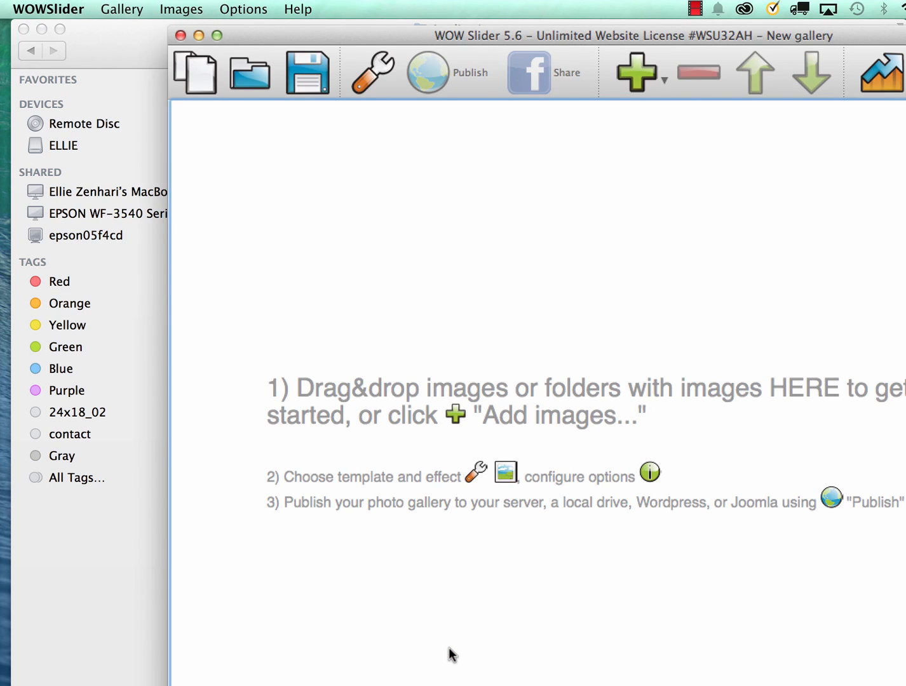
Close the Applications folder window behind WOW Slider and reposition the WOW Slider window so its whole toolbar shows.
left_click_drag(429, 31, 346, 27)
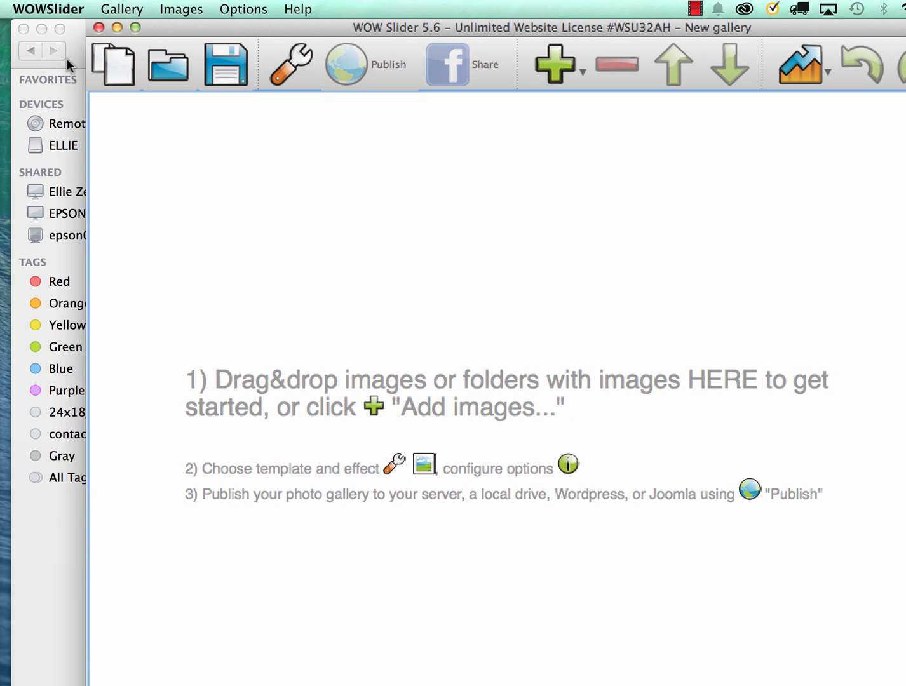
left_click(23, 28)
left_click_drag(247, 34, 183, 55)
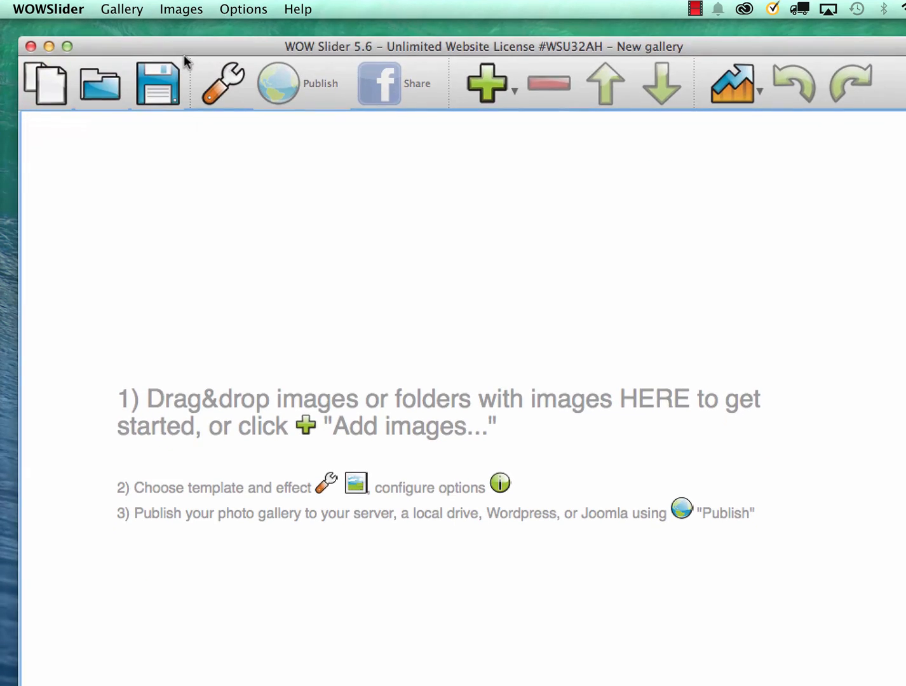
Save the new gallery as wow_home_gallery in the desktop's wow_slider folder.
left_click(127, 10)
left_click(162, 109)
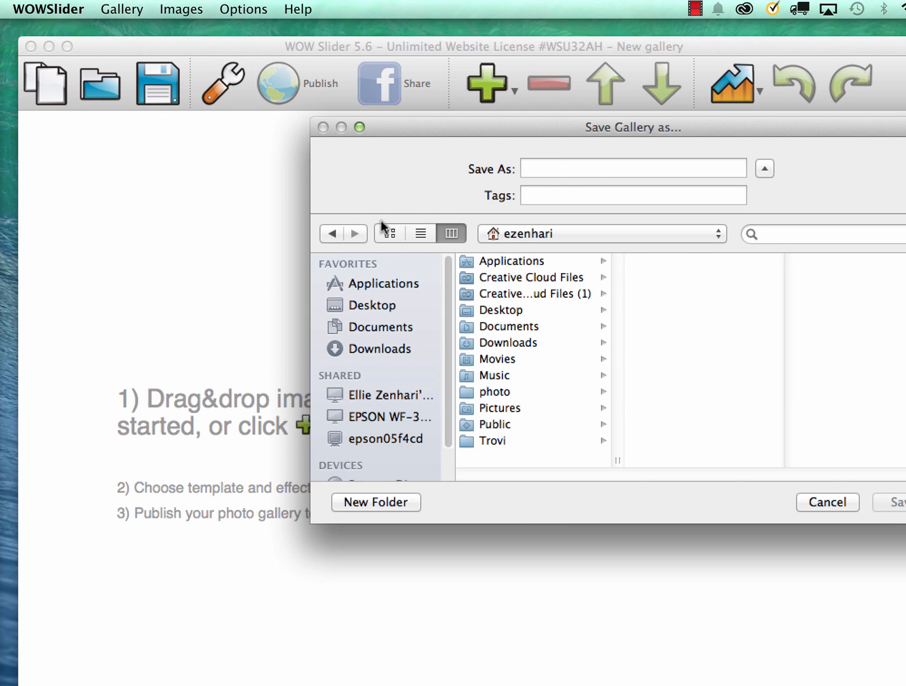
left_click(376, 306)
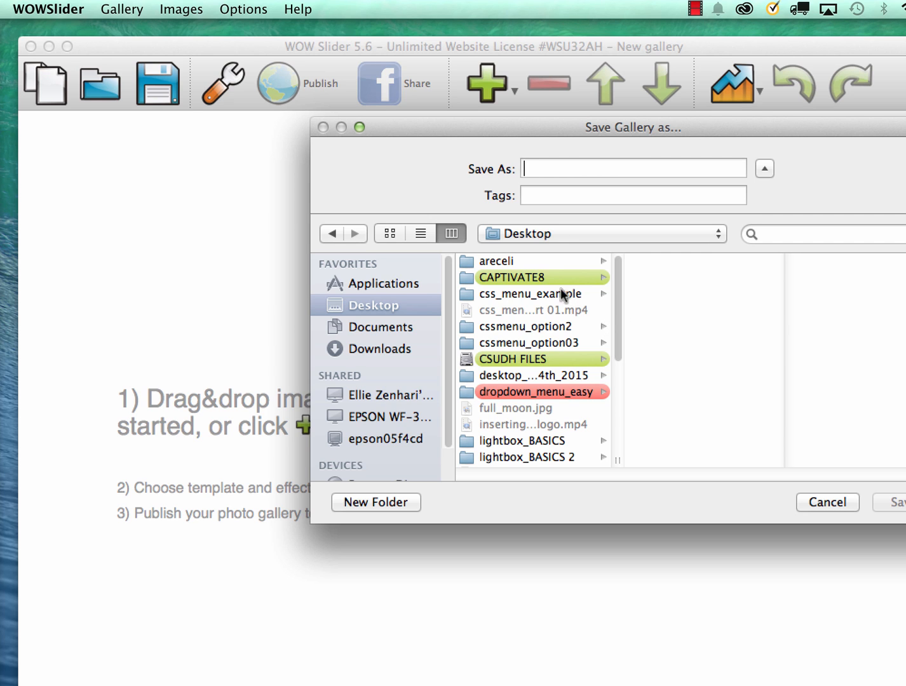
left_click_drag(618, 354, 622, 495)
left_click(508, 458)
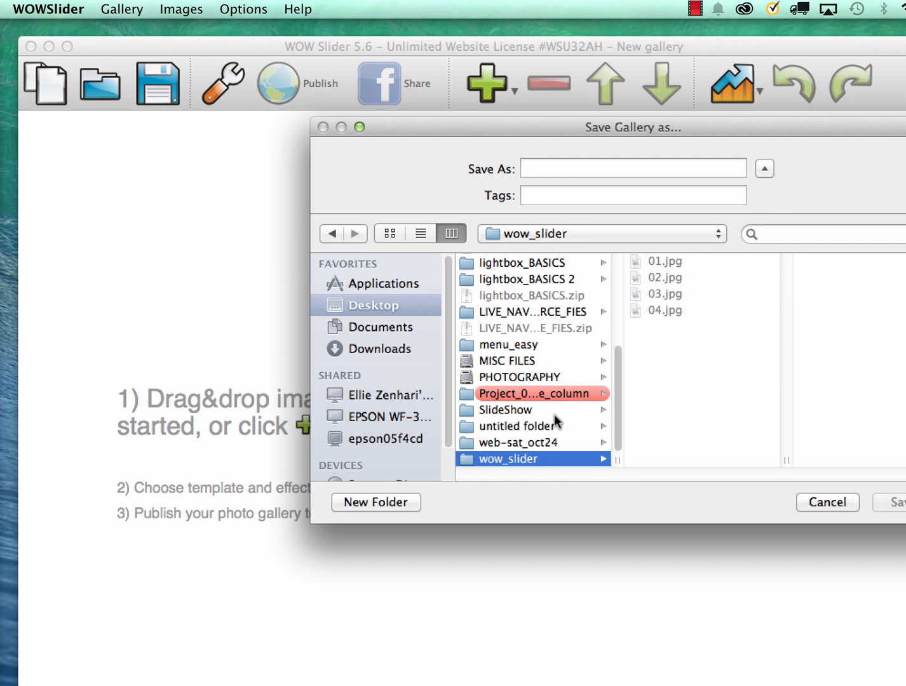
left_click(541, 170)
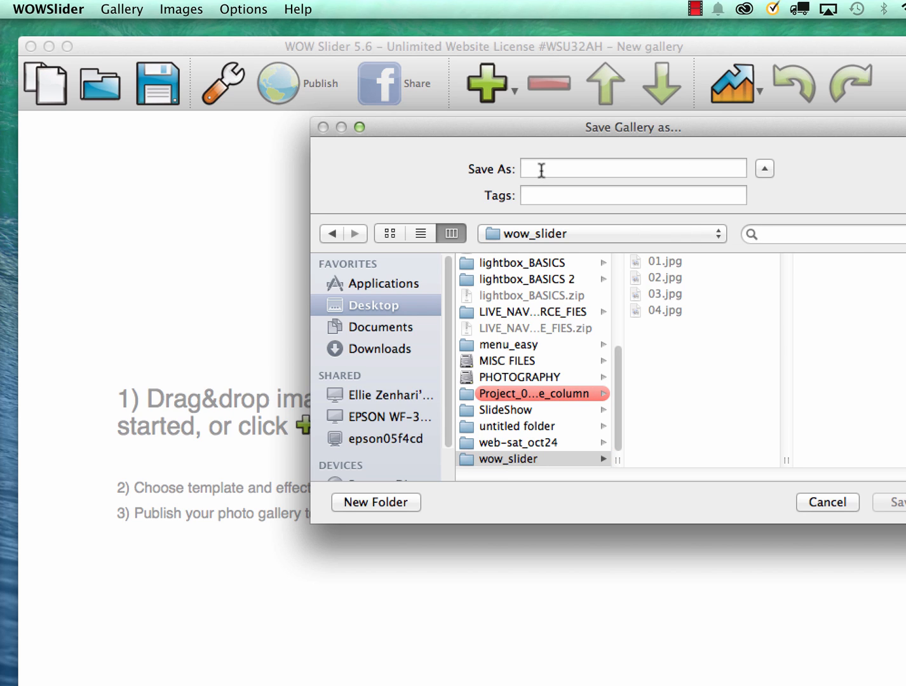
type("wow")
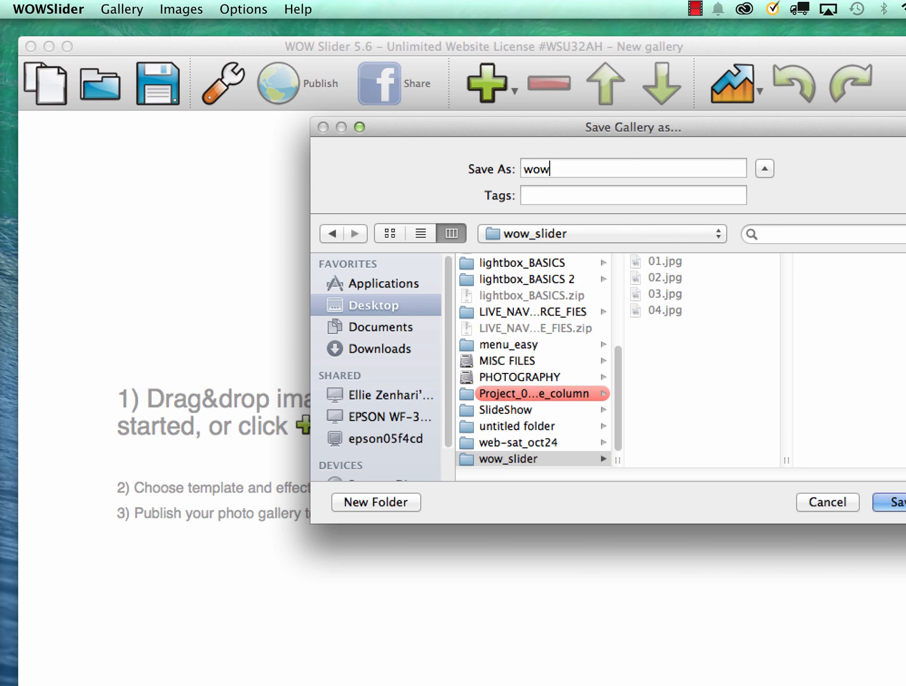
type("_home_gallery")
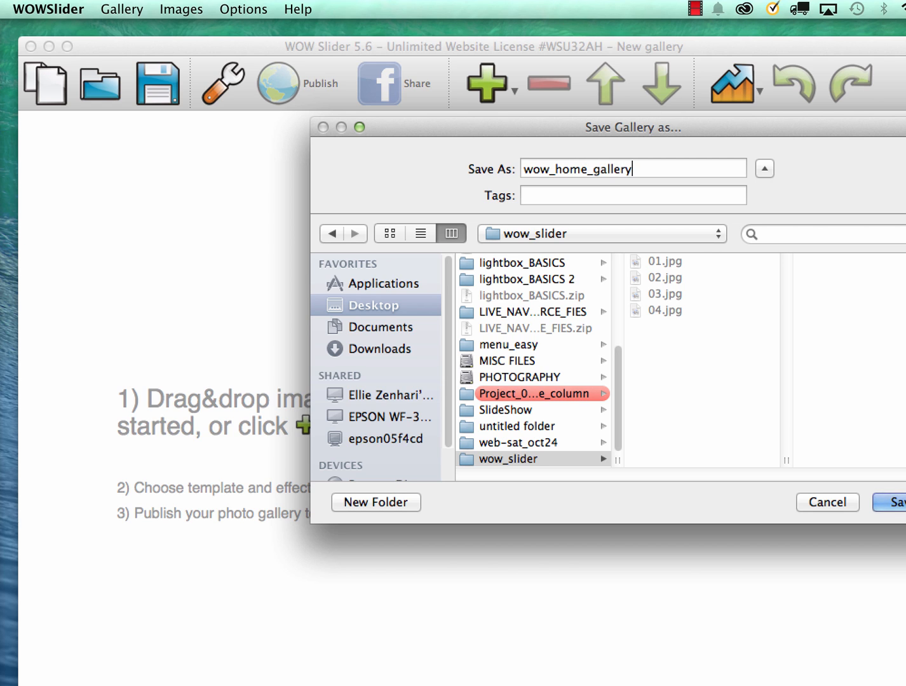
key("Return")
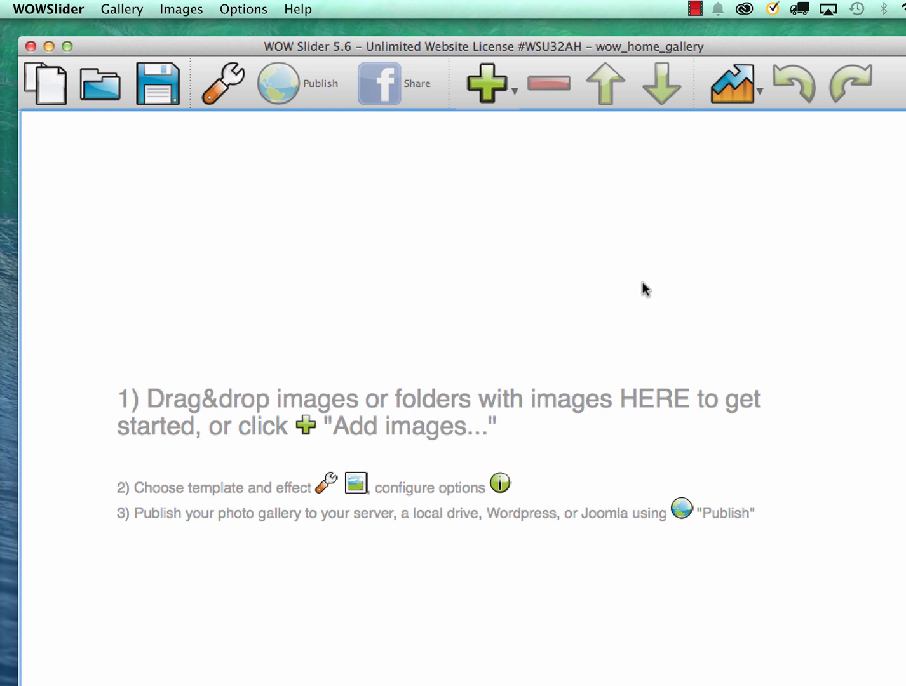
Shrink and lower the WOW Slider window to uncover the desktop's wow_slider folder, and open that folder.
mouse_move(905, 685)
left_mouse_down()
mouse_move(895, 685)
mouse_move(904, 685)
left_mouse_up()
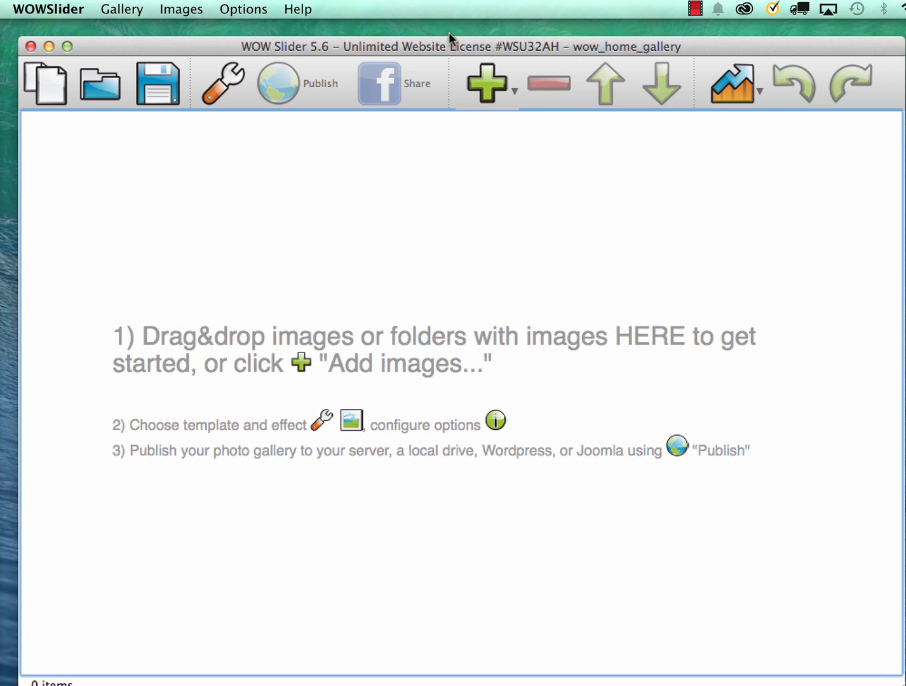
left_click_drag(453, 41, 458, 147)
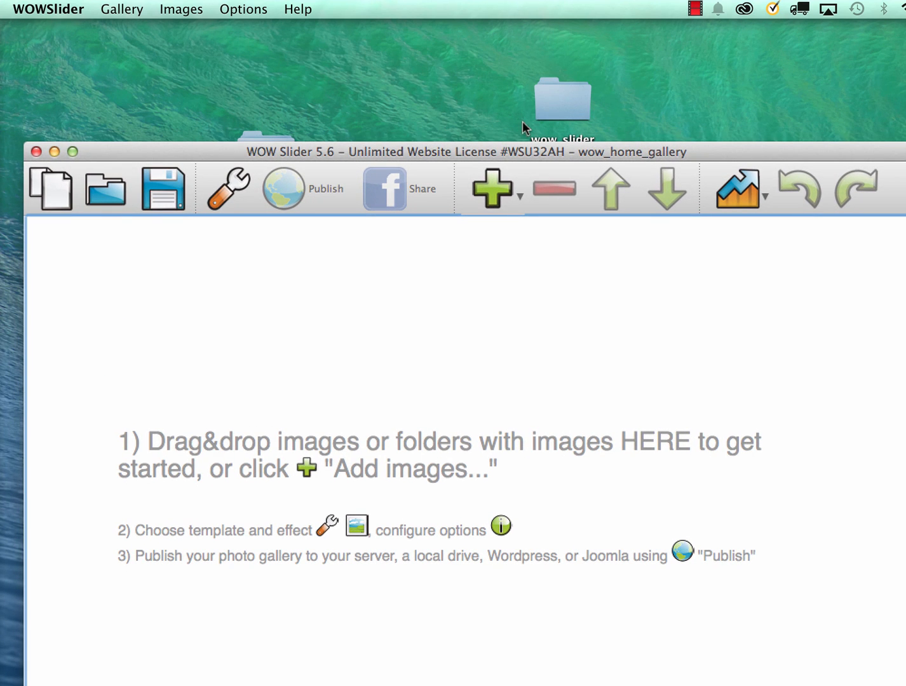
double_click(561, 99)
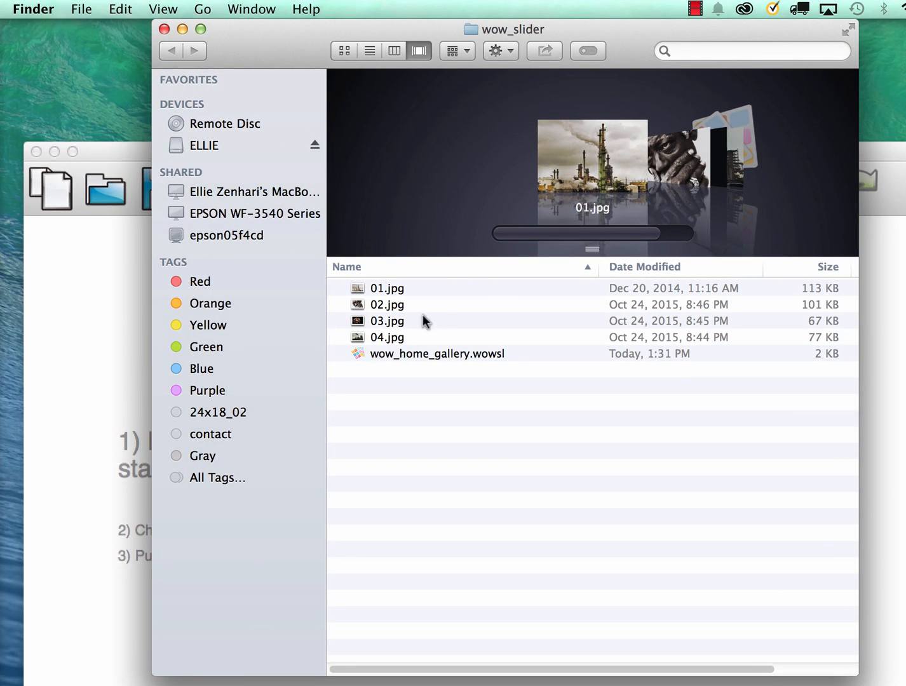
Add the four images 01.jpg to 04.jpg from the wow_slider folder to the WOW Slider gallery.
left_click(390, 337)
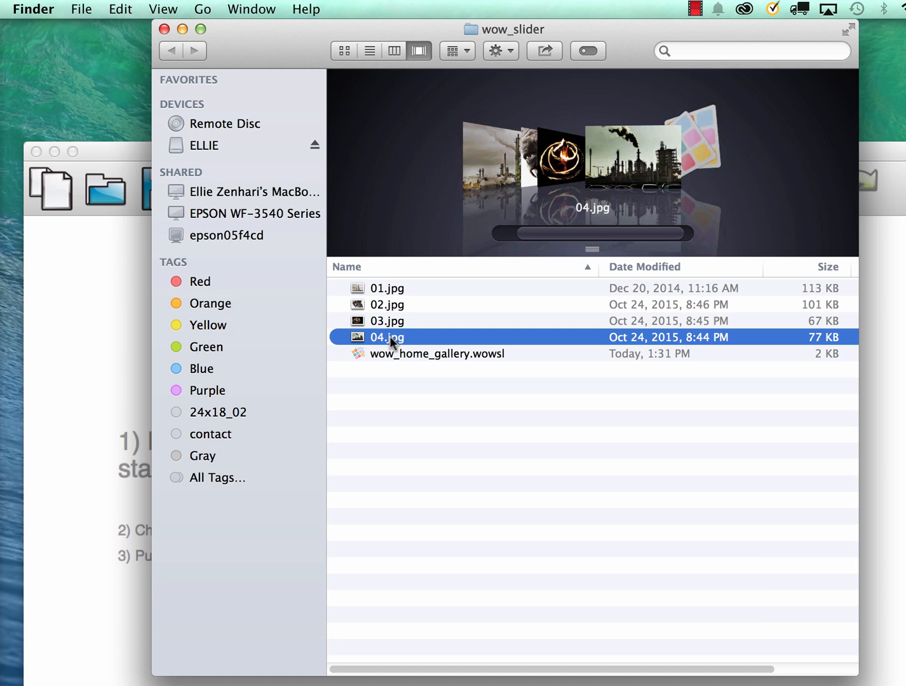
left_click(388, 288, "shift")
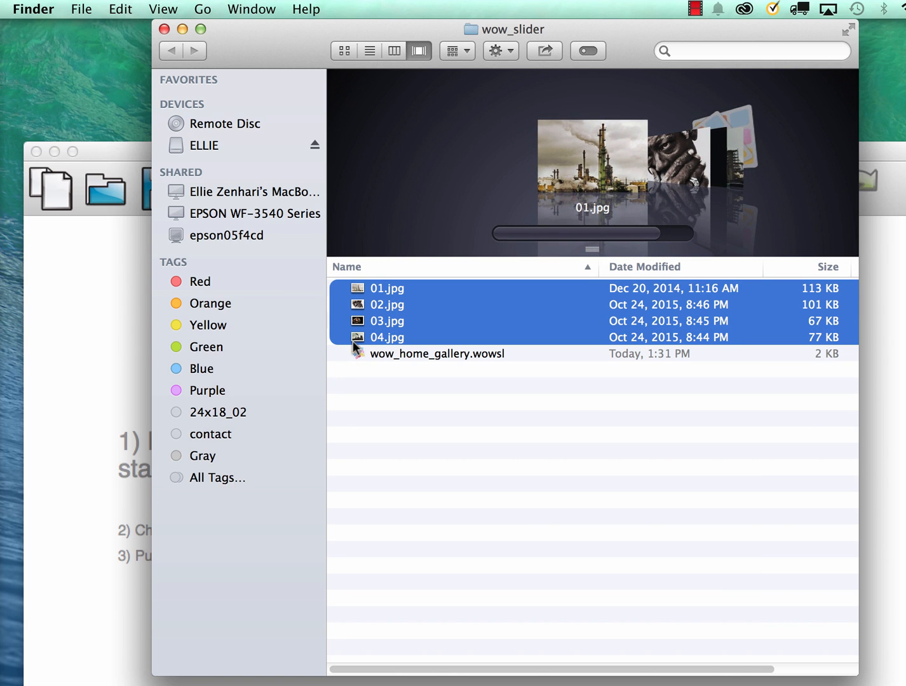
left_click_drag(352, 340, 88, 346)
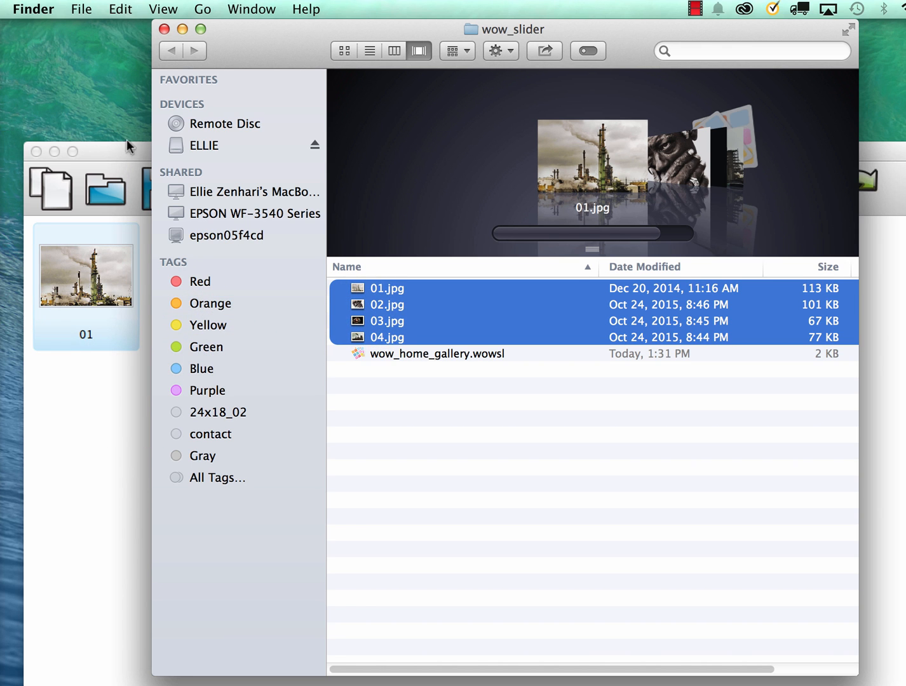
Close the wow_slider and areceli folder windows and move the WOW Slider window up so it shows completely.
left_click(164, 29)
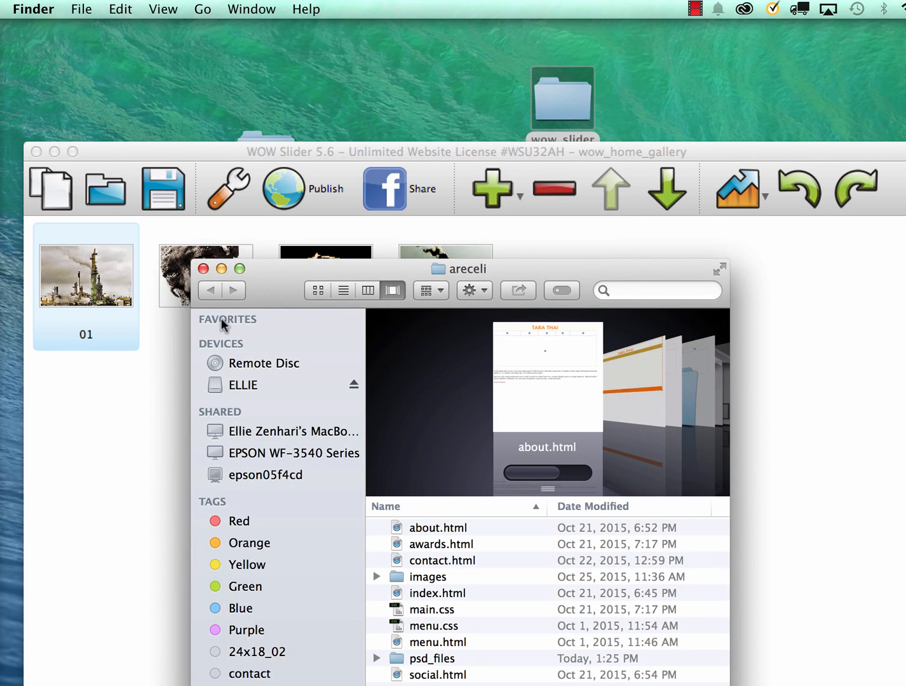
left_click(201, 267)
left_click_drag(221, 151, 219, 3)
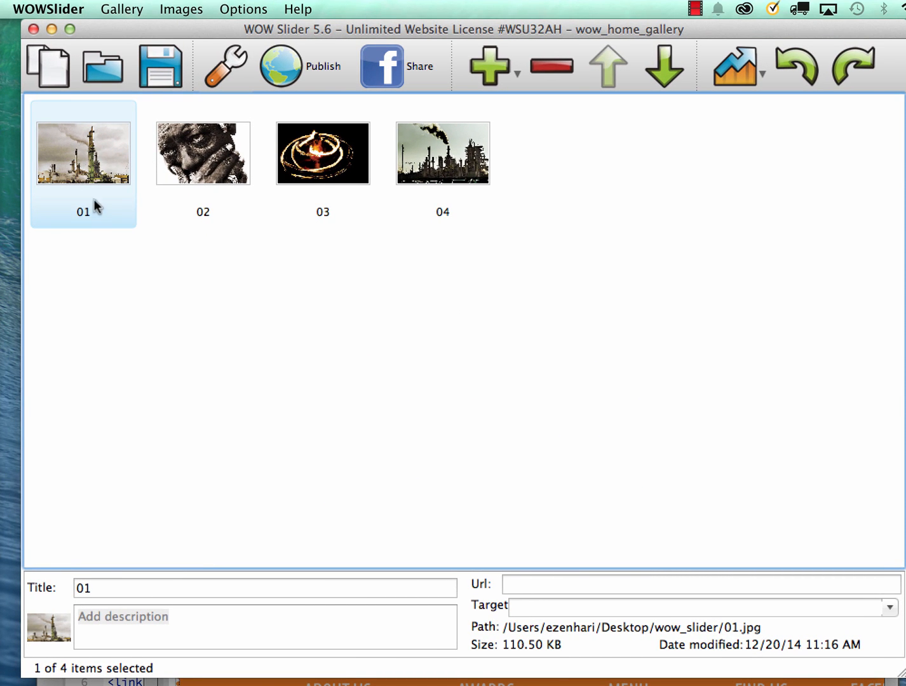
Go through the gallery images one by one and examine the title and description fields available for each.
left_click(207, 171)
left_click(323, 152)
left_click(434, 153)
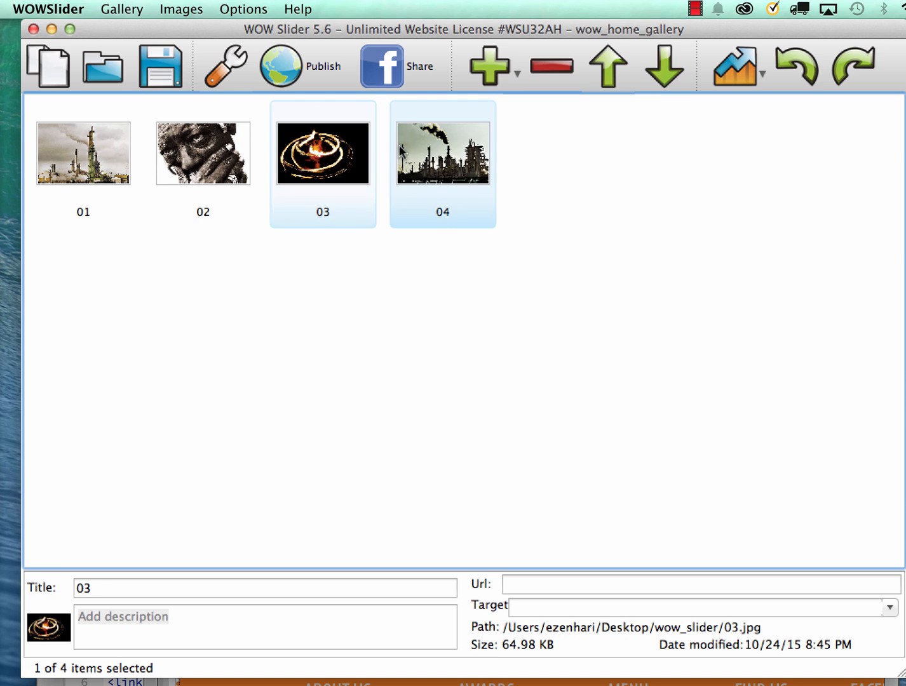
left_click(83, 588)
double_click(76, 590)
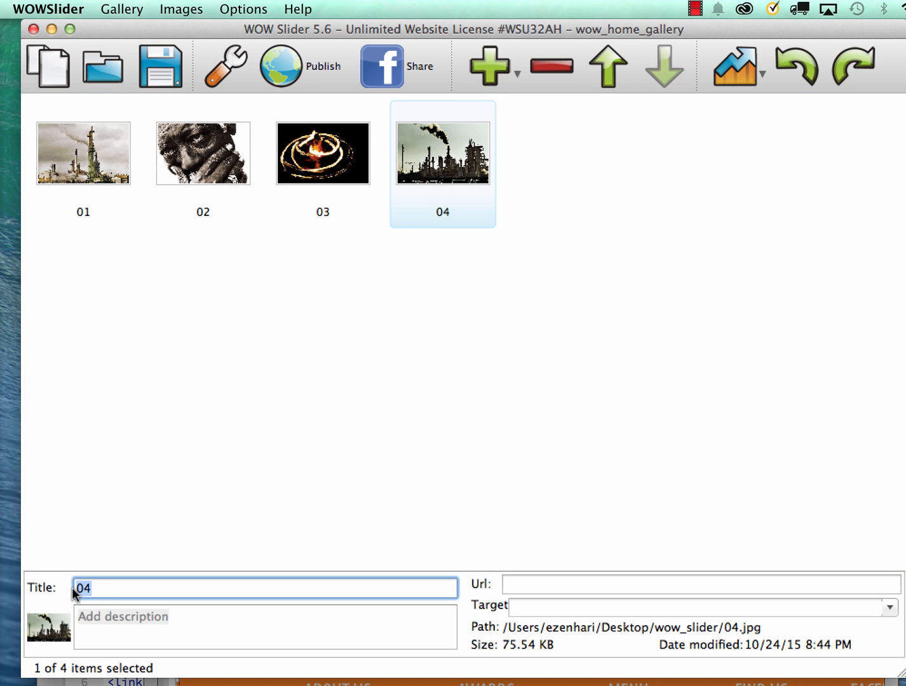
left_click(195, 619)
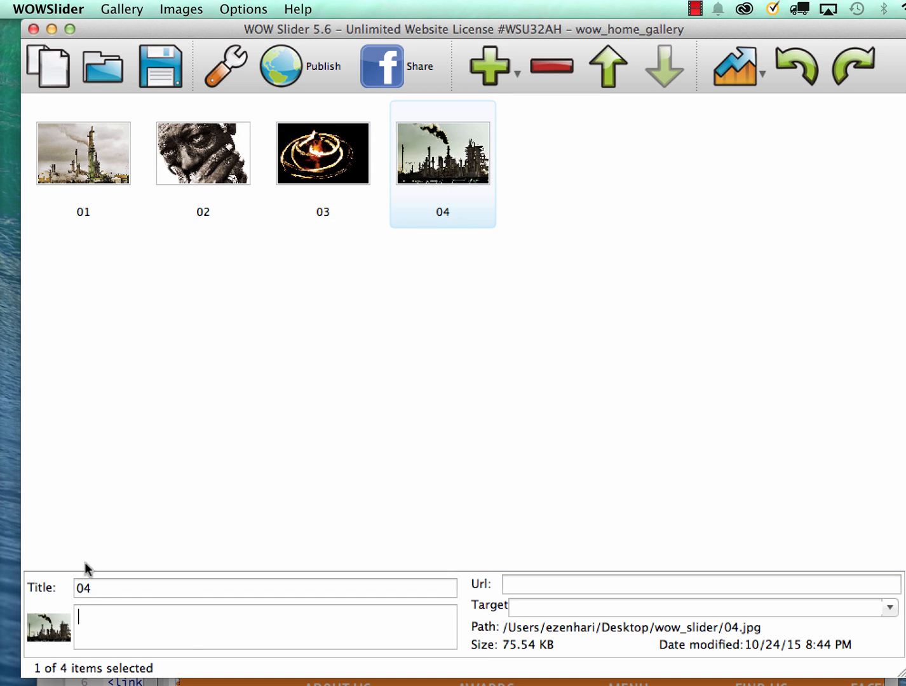
left_click(79, 137)
left_click(235, 152)
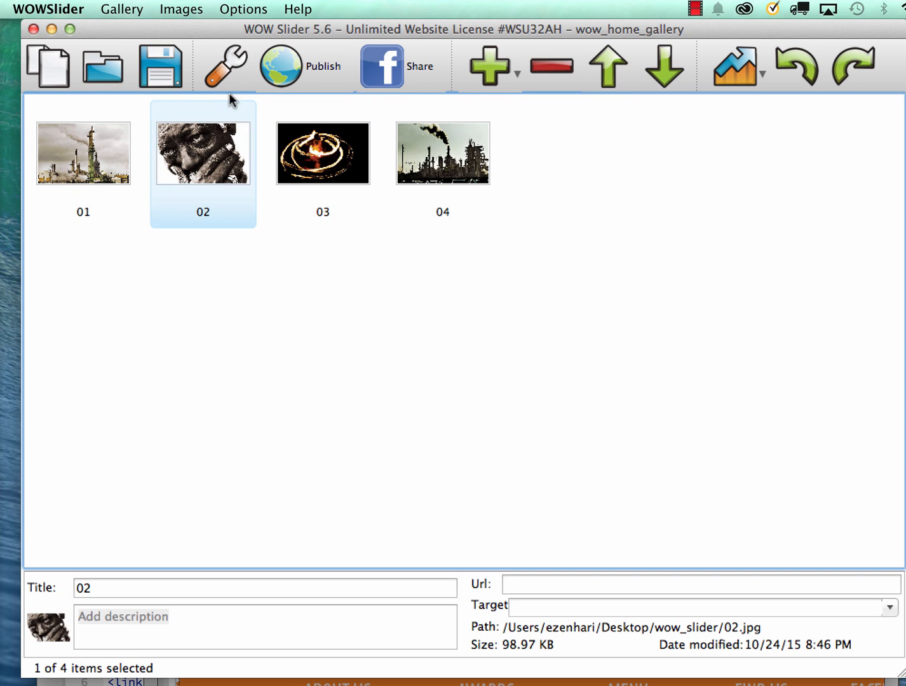
Open the gallery's properties and switch the slide descriptions off and back on.
left_click(227, 71)
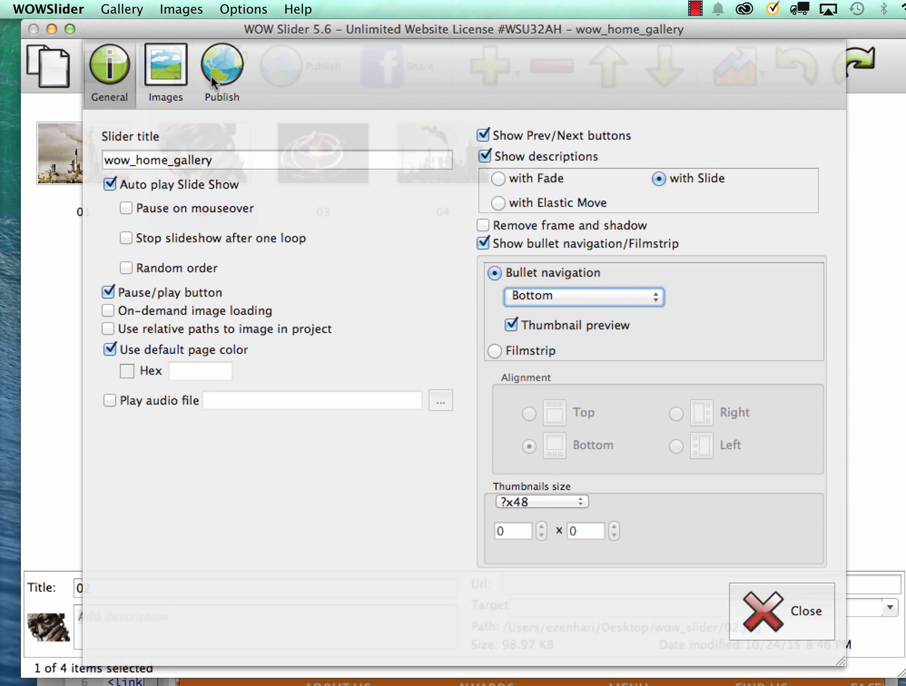
left_click(483, 156)
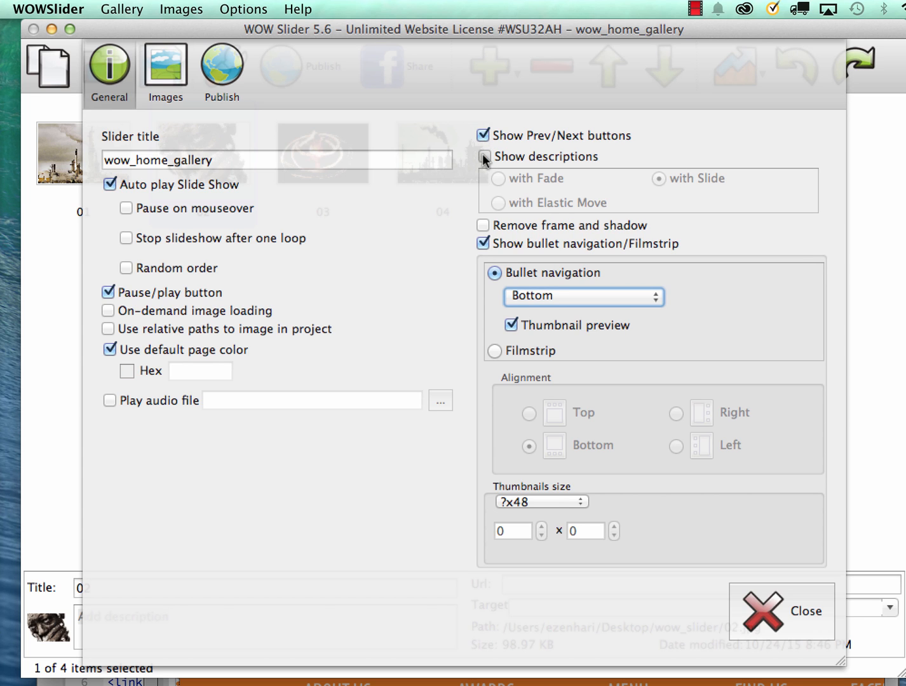
left_click(483, 156)
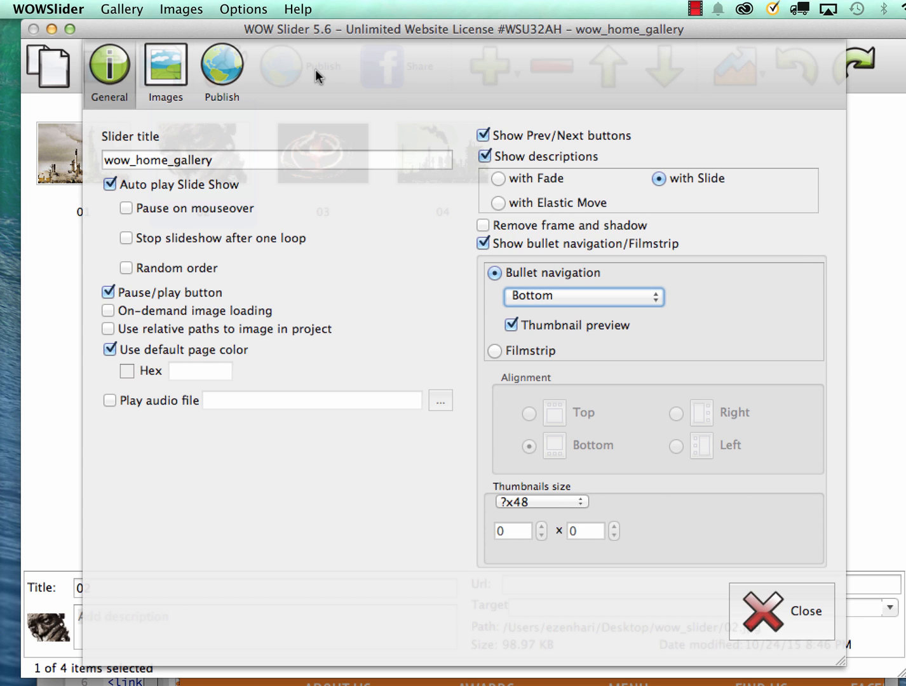
mouse_move(301, 24)
left_mouse_down()
mouse_move(649, 28)
mouse_move(311, 9)
left_mouse_up()
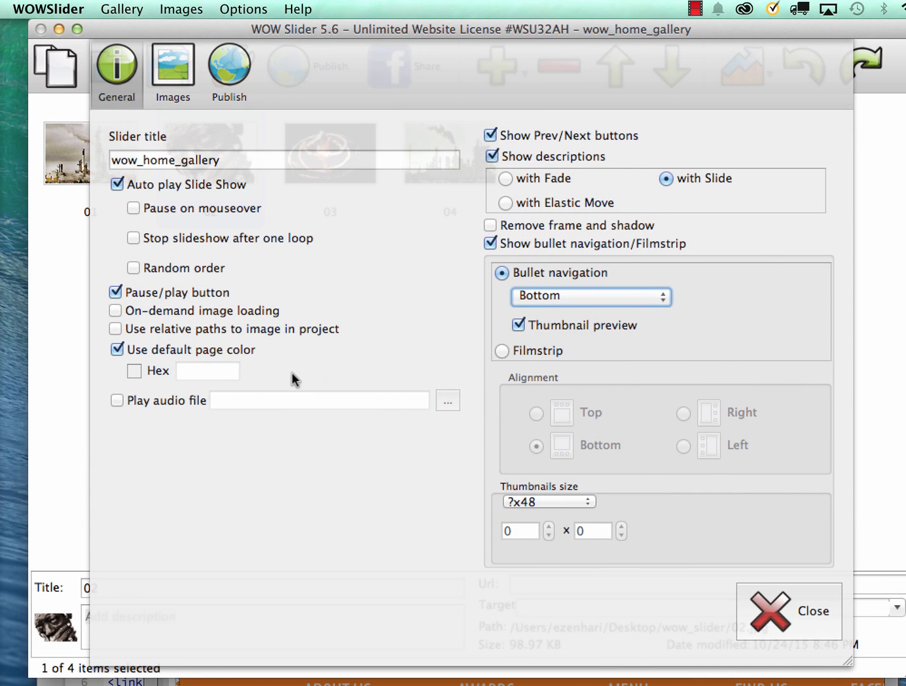
Try the Filmstrip navigation and disabling auto play, then restore bullet navigation and auto play.
left_click(502, 350)
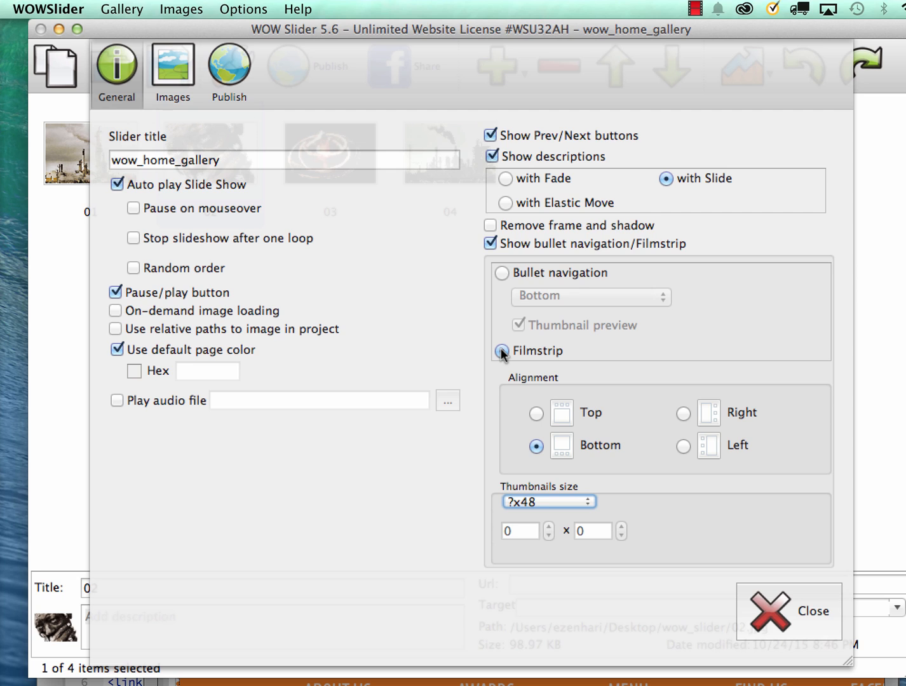
left_click(501, 273)
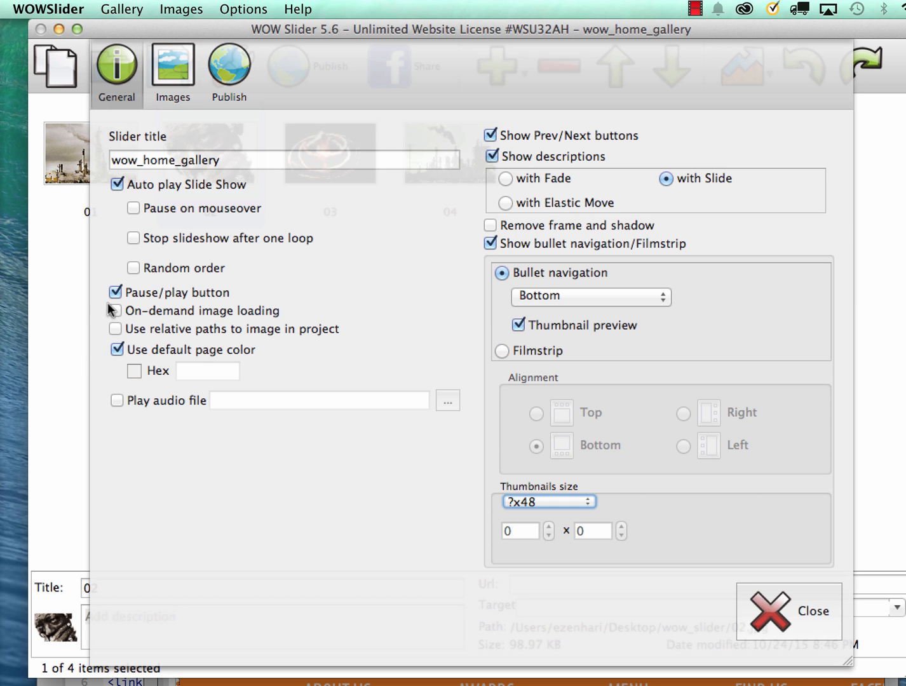
left_click(116, 185)
left_click(116, 185)
Browse the previews of the slider templates in the image settings and choose the Flat template.
left_click(167, 73)
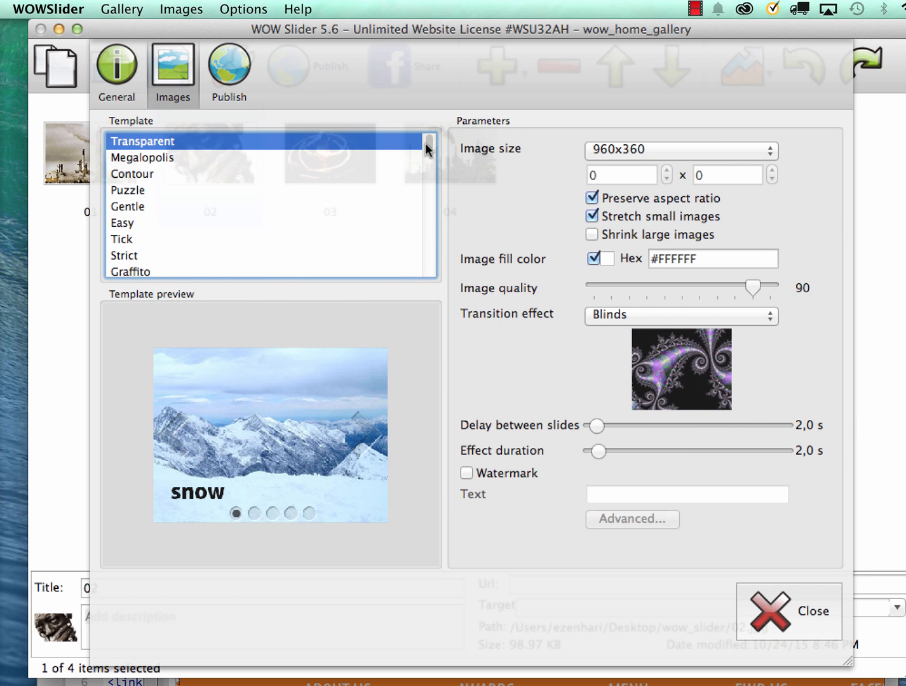
left_click_drag(427, 142, 425, 155)
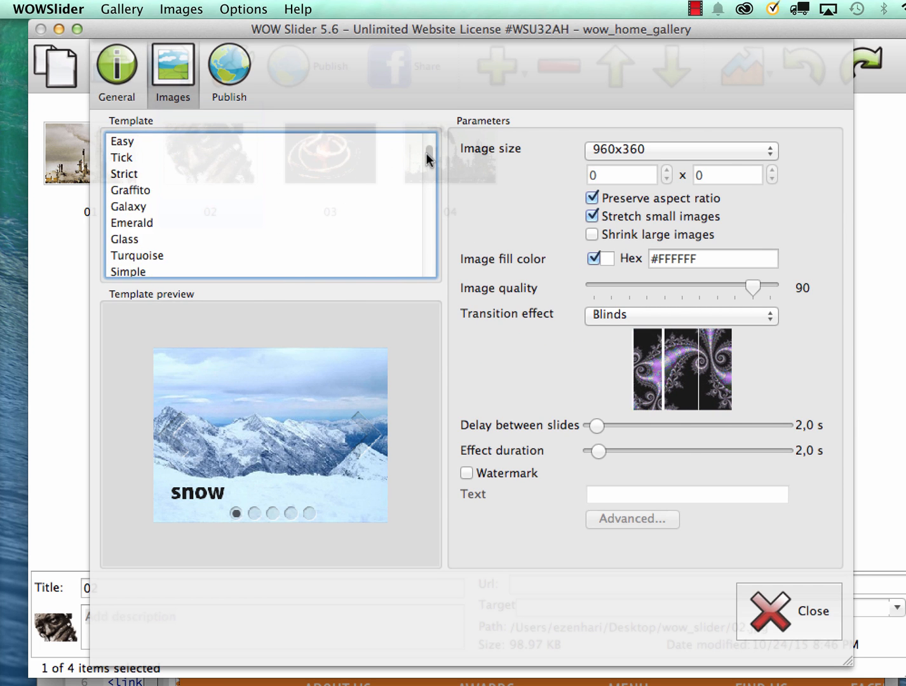
left_click(132, 192)
scroll(132, 227, "down", 1)
left_click(133, 239)
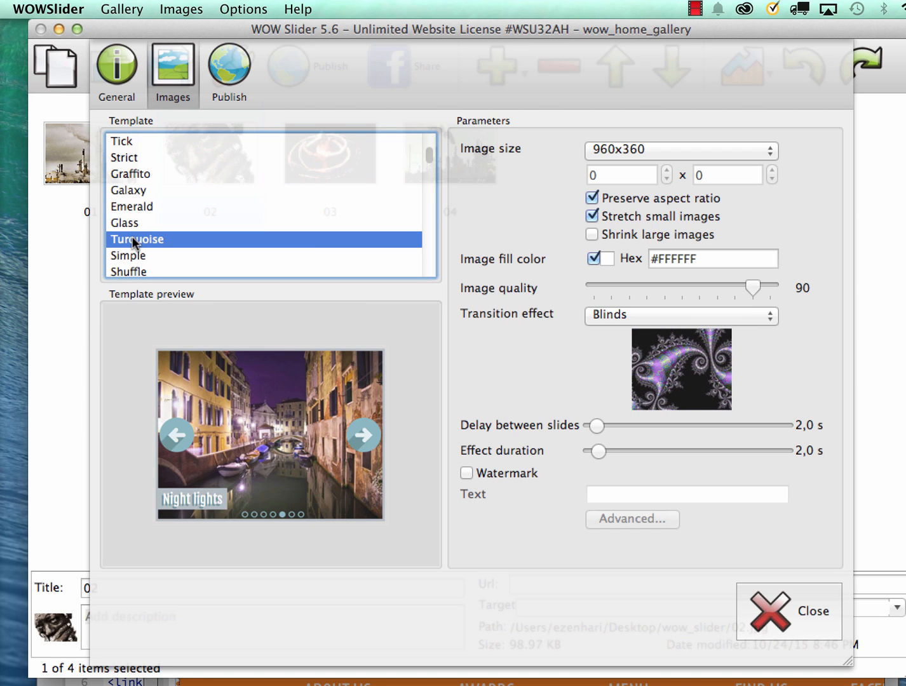
key("Down")
key("Down")
key("Down")
key("Down")
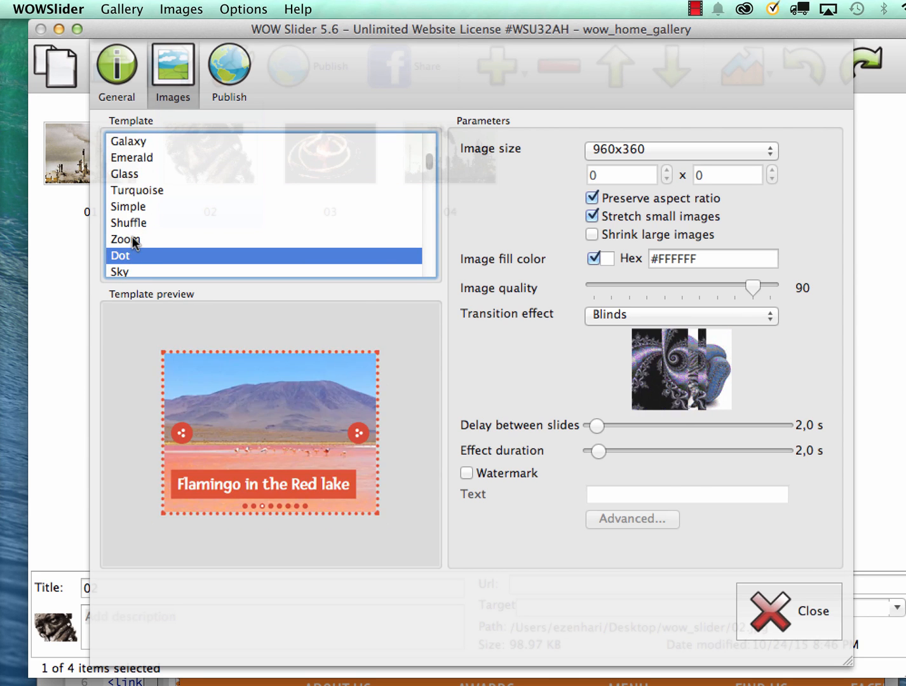
key("Up")
key("Down")
key("Down")
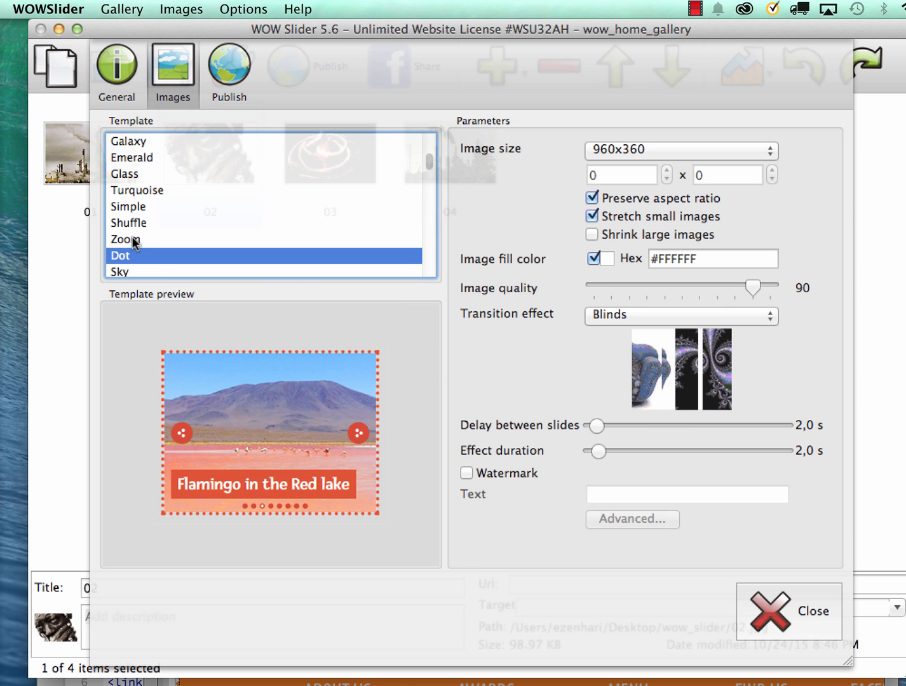
key("Down")
key("Down")
key("Down")
key("Down")
key("Down")
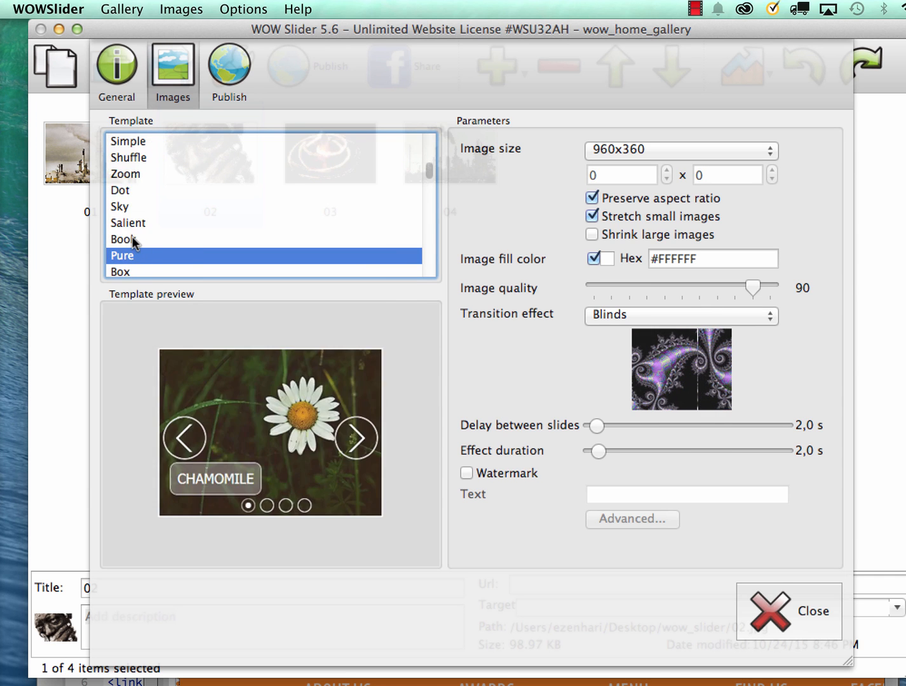
key("Down")
key("Down")
key("Down")
key("Down")
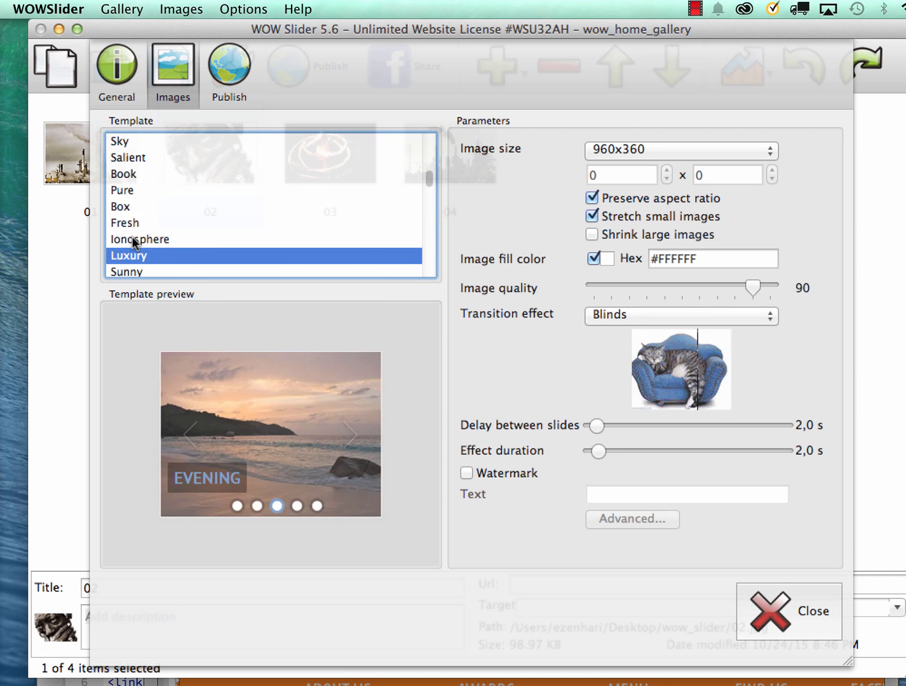
key("Down")
key("Down")
key("Down")
key("Down")
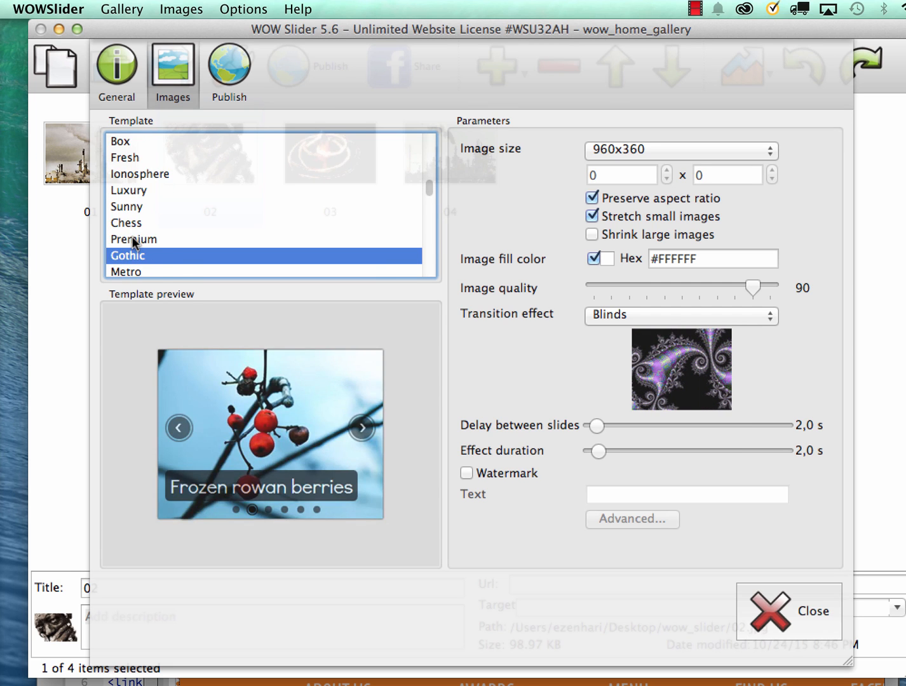
key("Down")
key("Down")
key("Down")
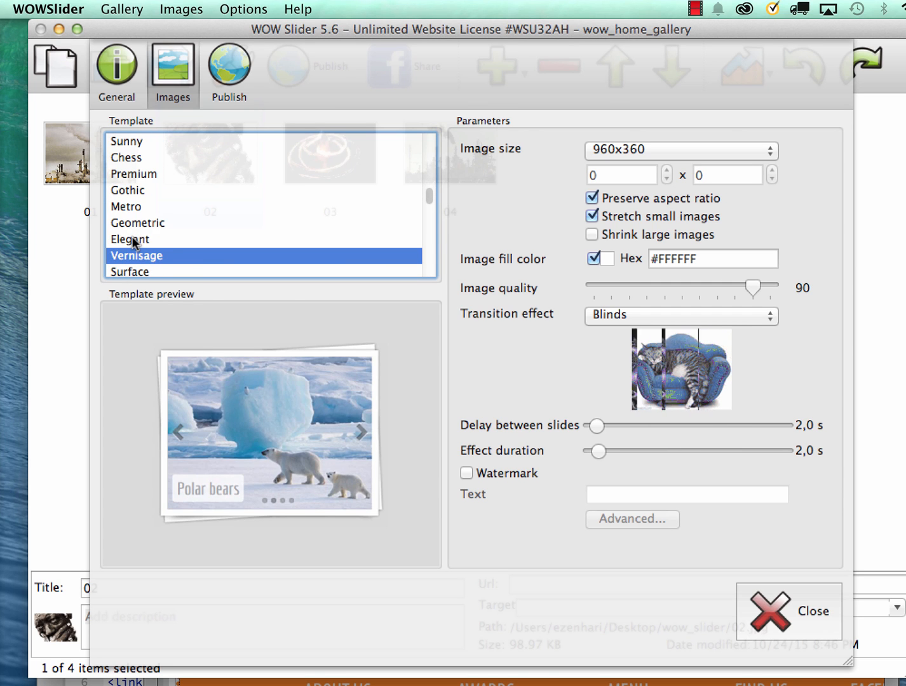
key("Down")
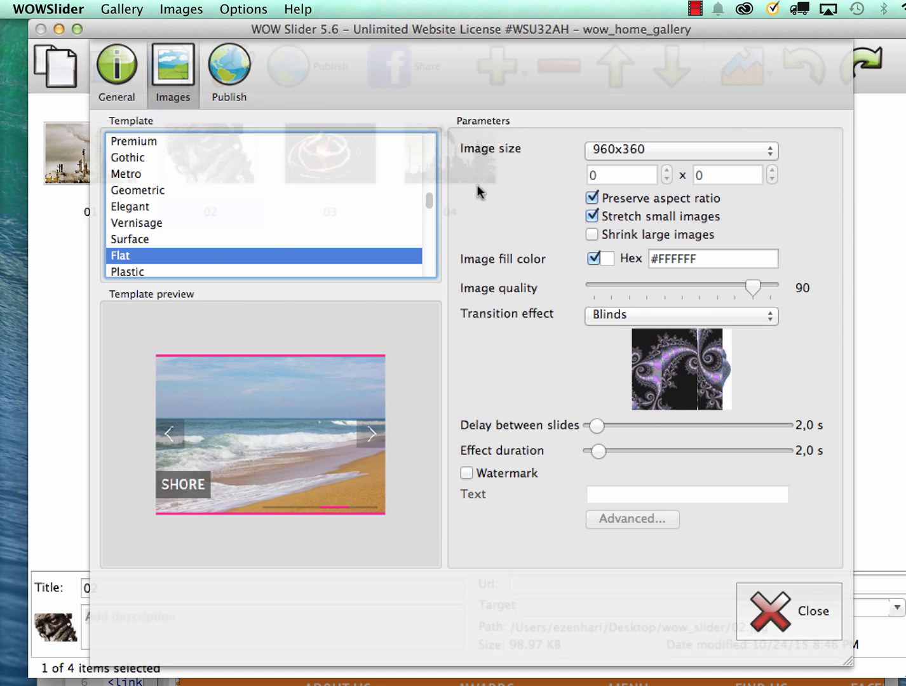
Set a custom image size of 955 x 425 and enable shrinking of large images.
left_click(649, 151)
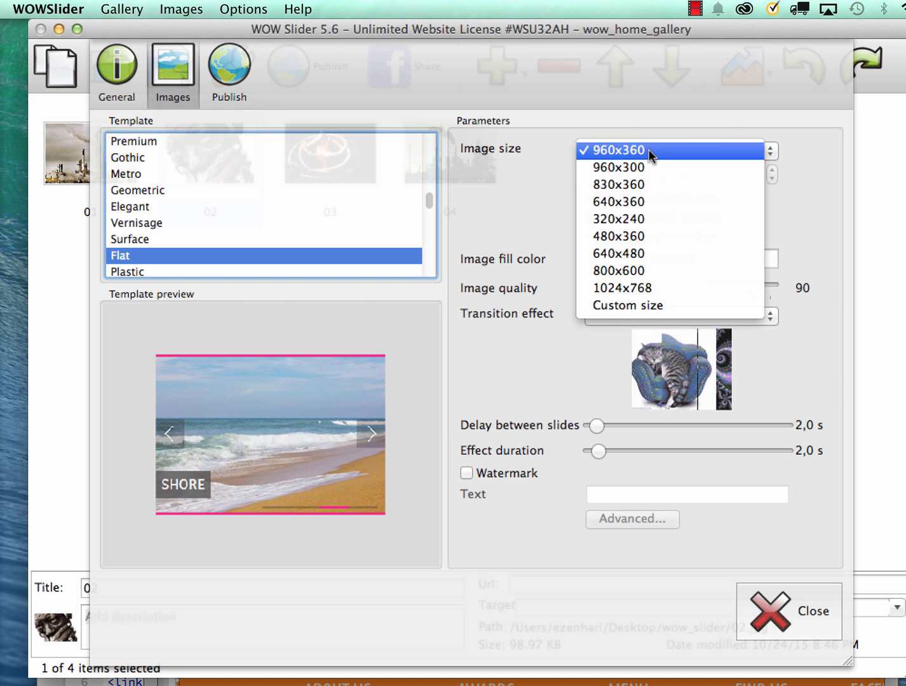
left_click(667, 306)
left_click(611, 176)
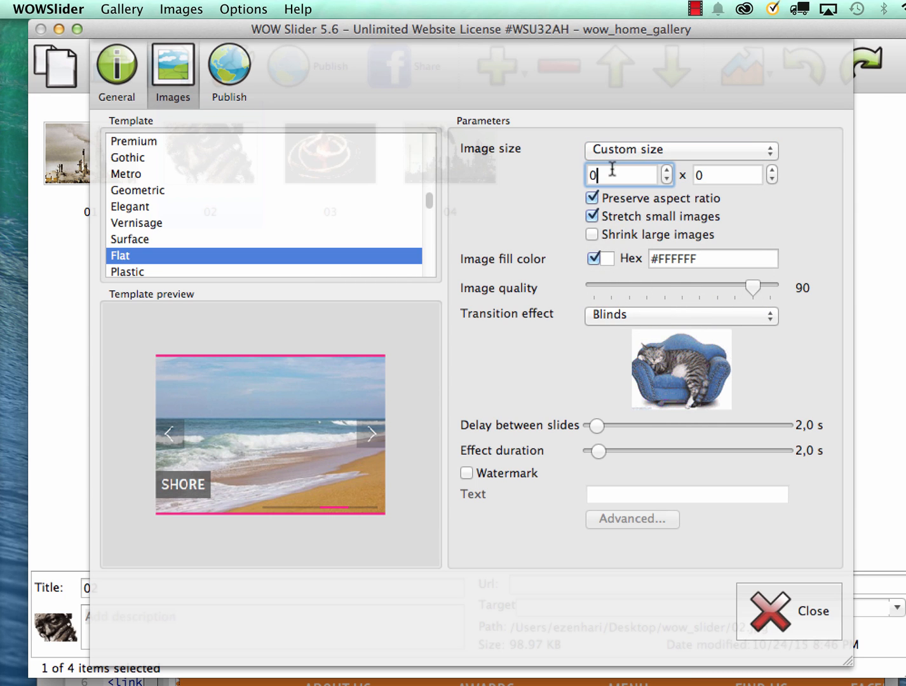
type("9")
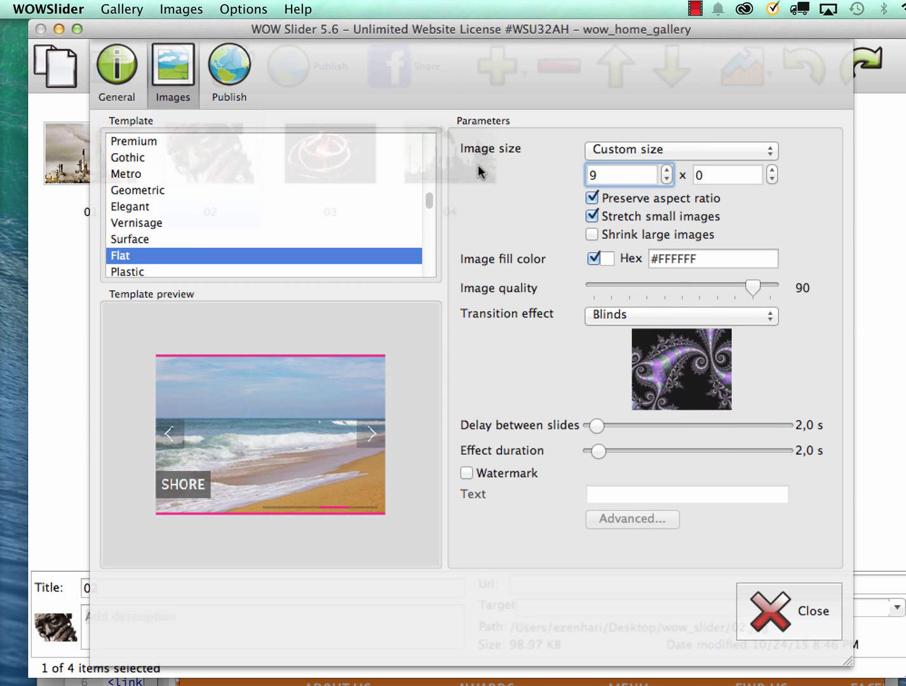
type("55")
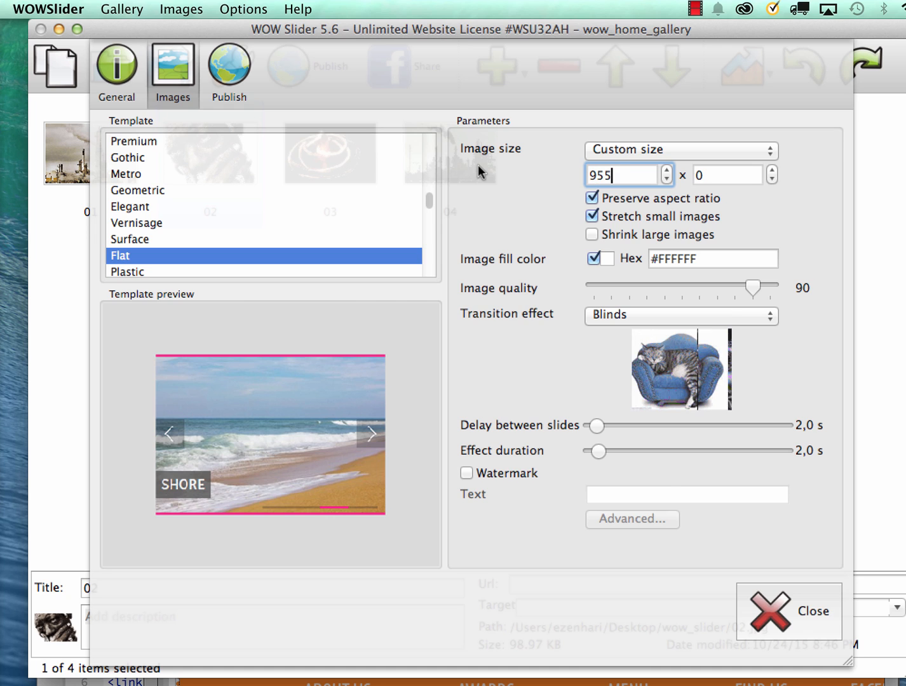
left_click(700, 178)
type("425")
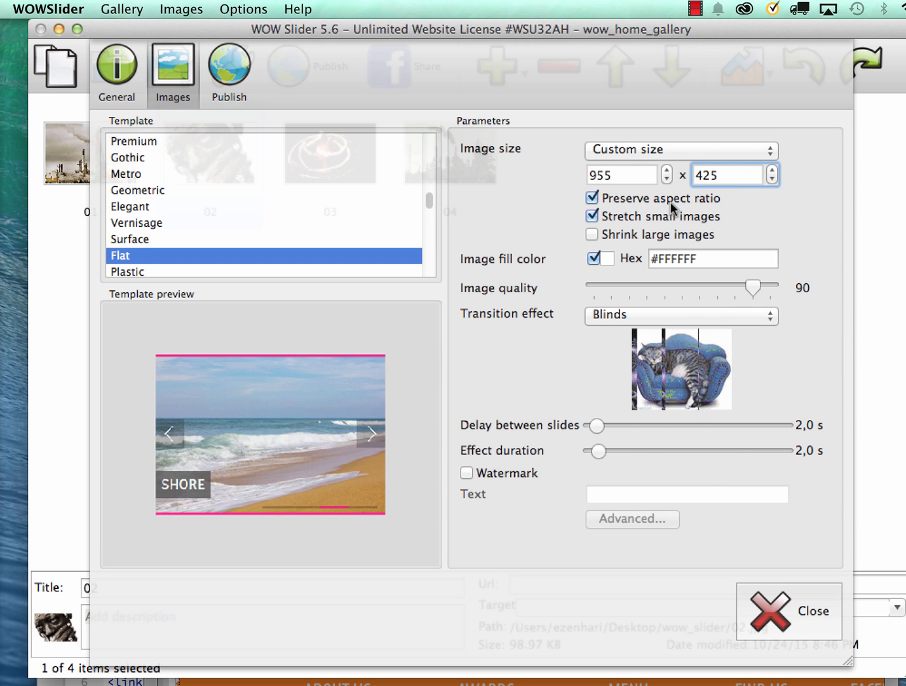
left_click(591, 235)
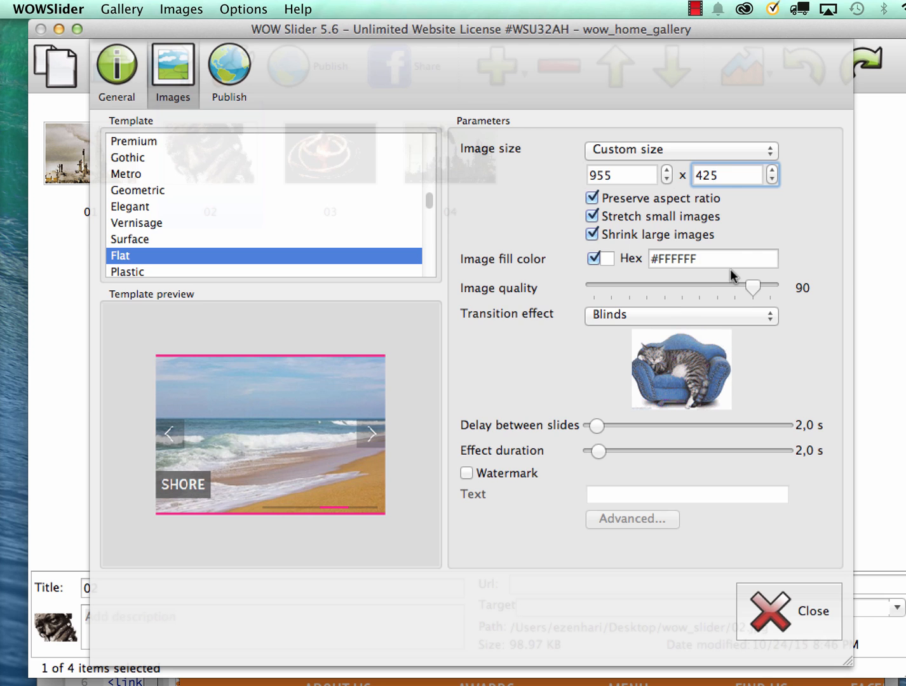
Set the transition effect to Basic after previewing Blur, and return to the general settings.
left_click(742, 321)
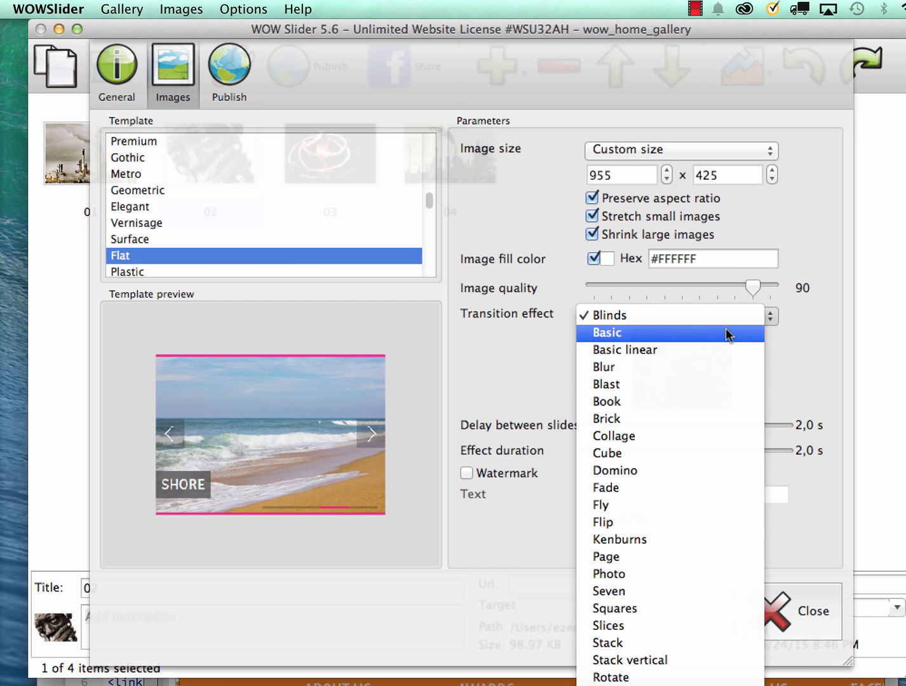
left_click(723, 372)
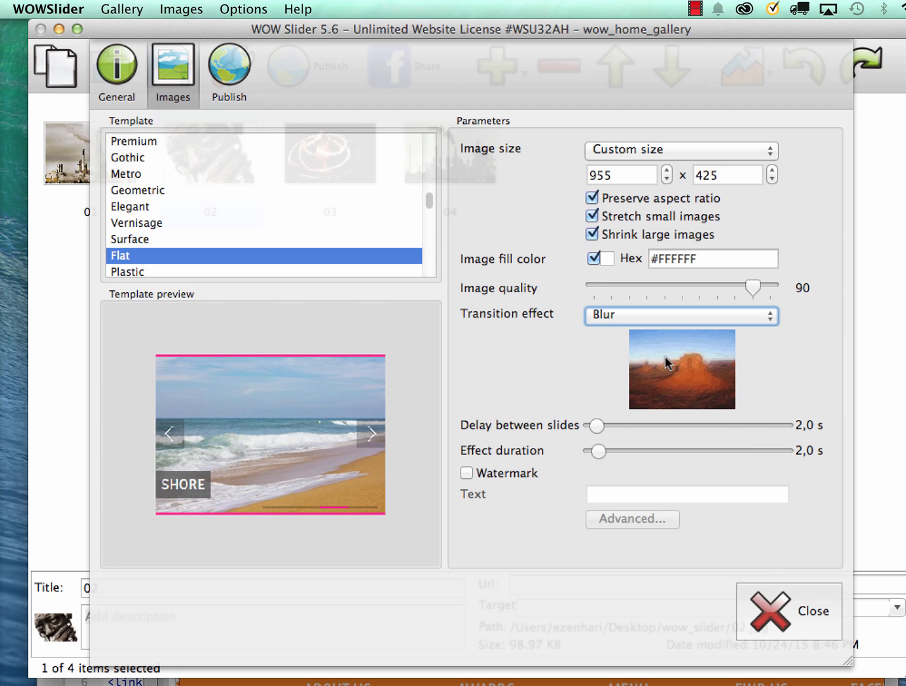
left_click(665, 313)
left_click(655, 283)
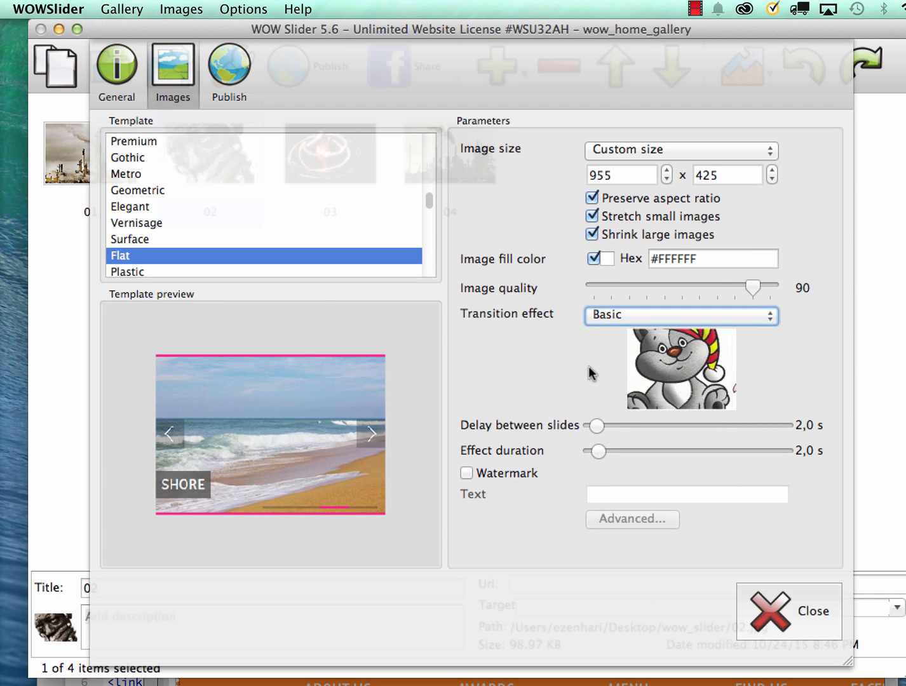
left_click(116, 81)
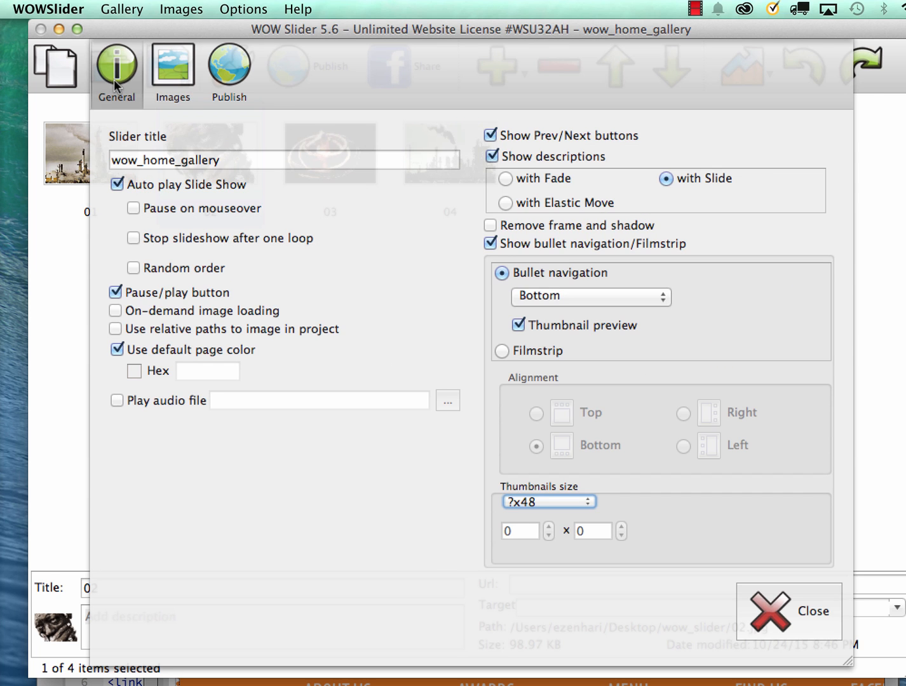
In the publish settings, name the index file gallery_home.html for publishing to a folder.
left_click(158, 76)
left_click(225, 77)
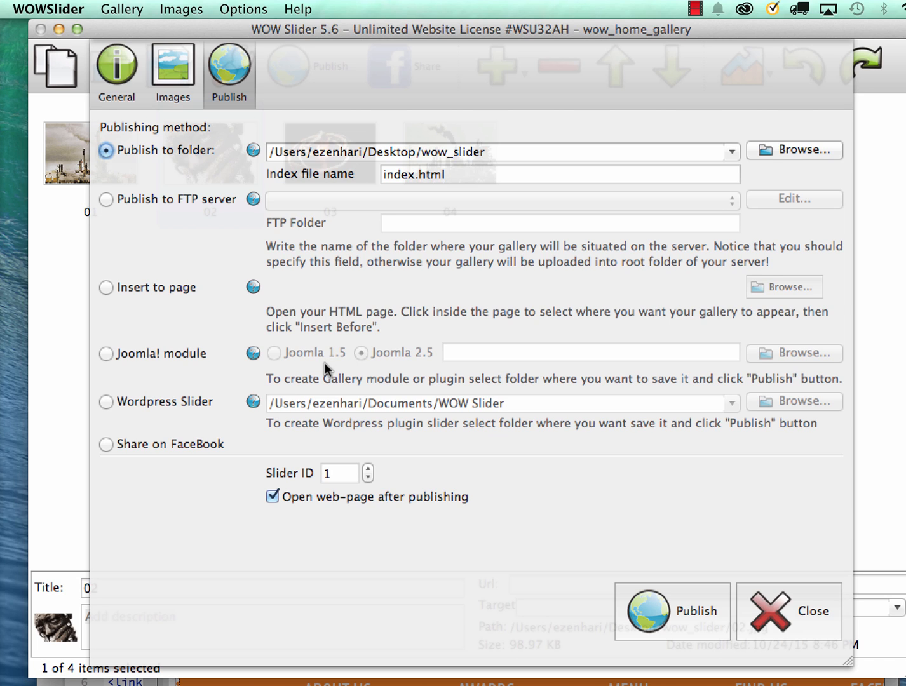
double_click(339, 478)
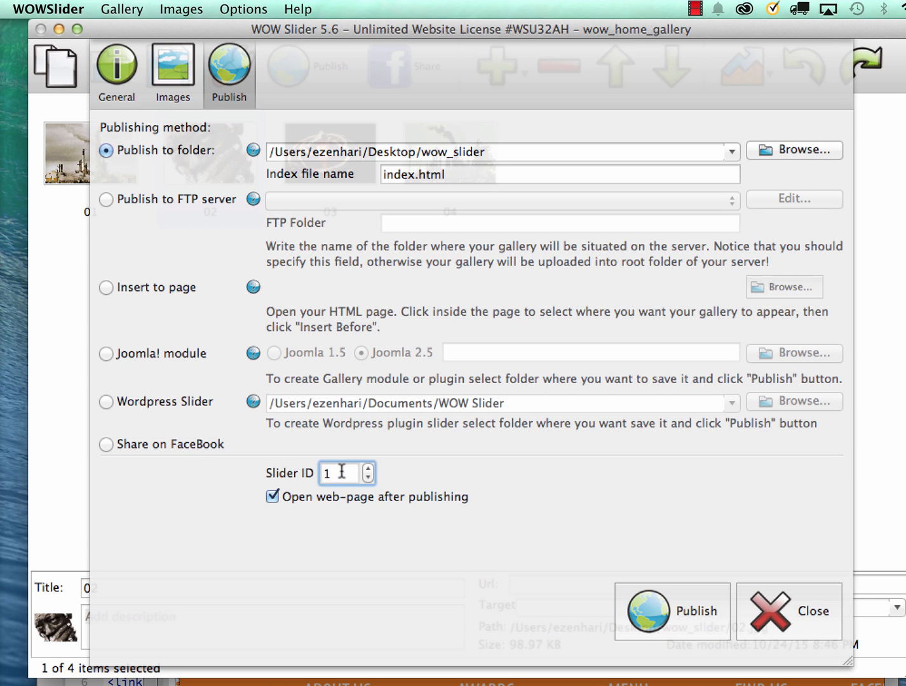
left_click_drag(341, 470, 321, 475)
left_click(413, 176)
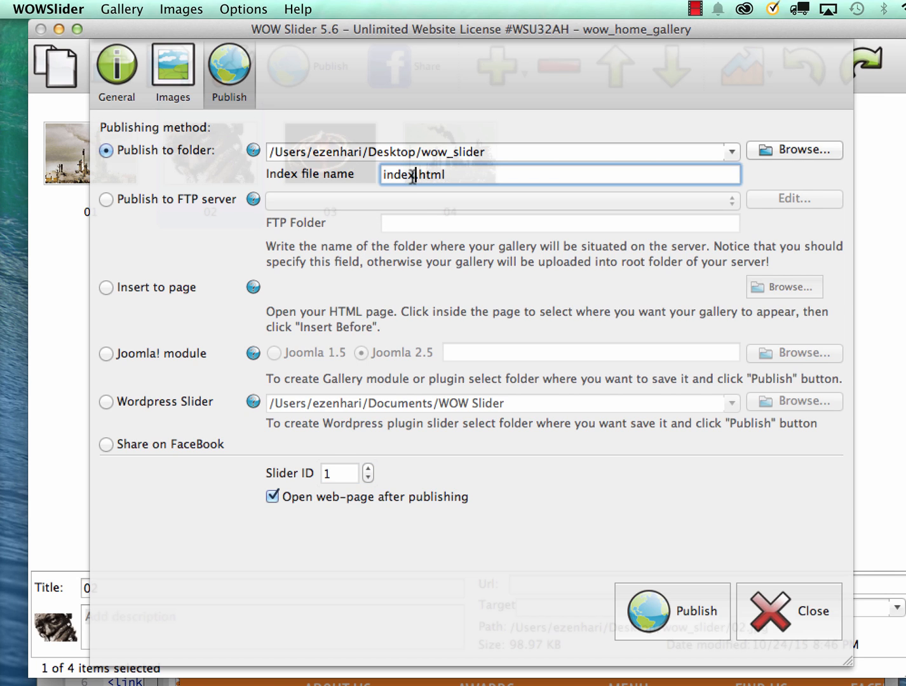
left_click_drag(409, 176, 384, 175)
type("gallery_home")
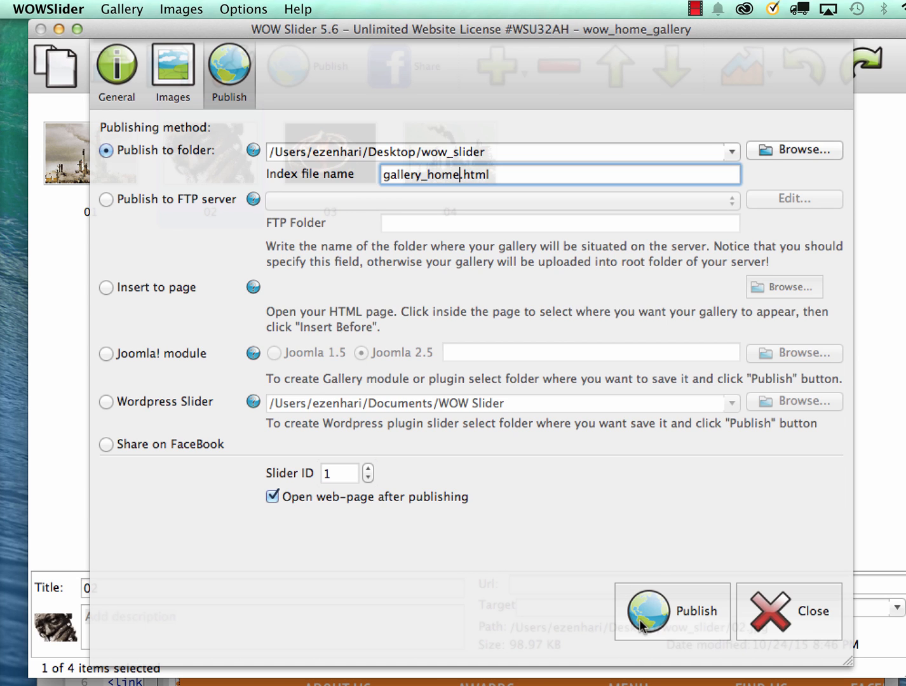
Choose the wow_slider folder on the Desktop as the publishing destination and publish the gallery.
left_click(774, 151)
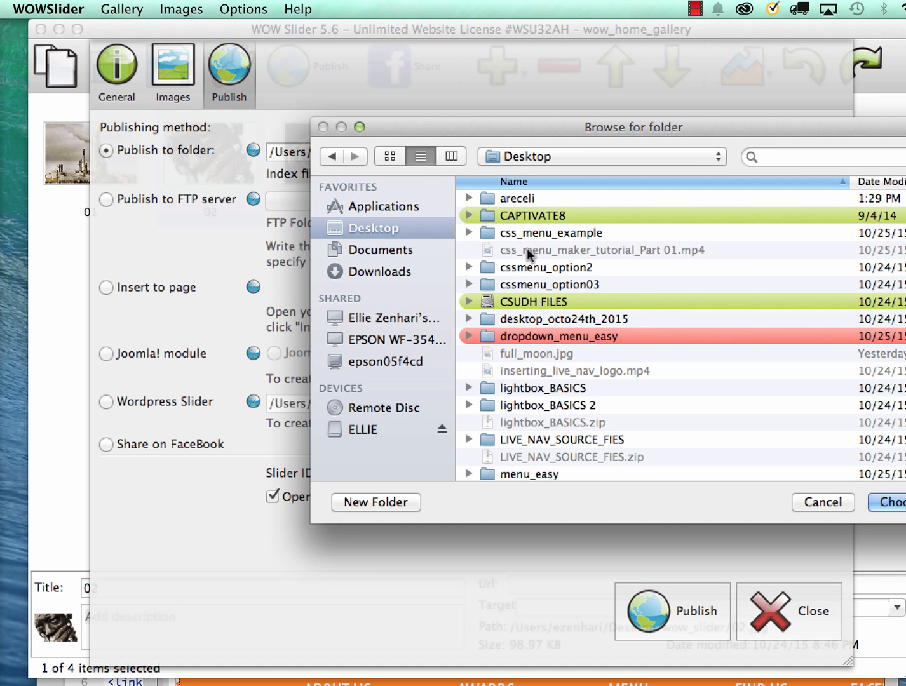
scroll(518, 457, "down", 3)
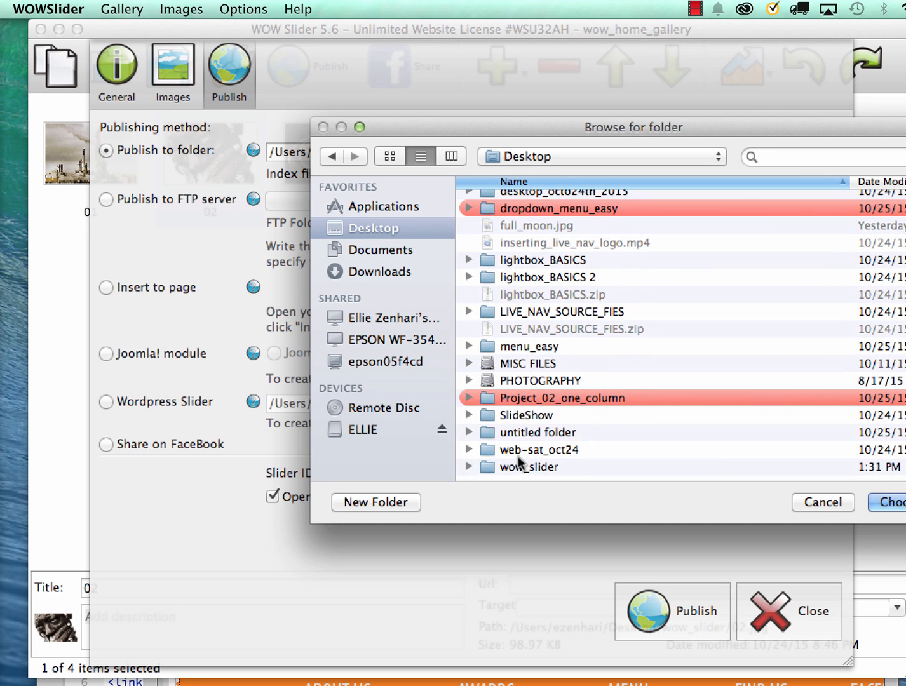
left_click(518, 470)
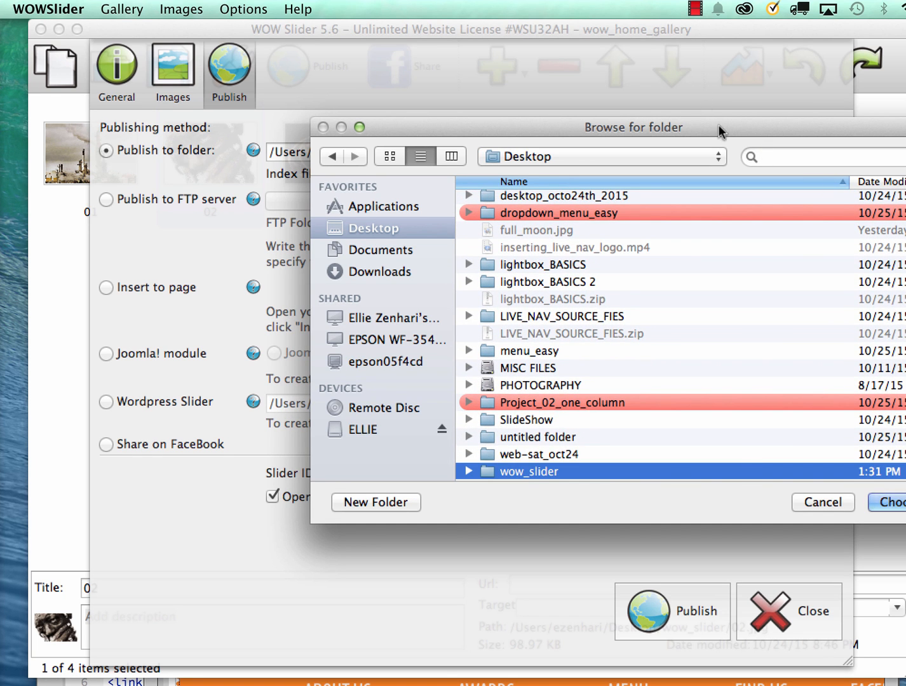
left_click_drag(718, 135, 570, 116)
left_click(746, 473)
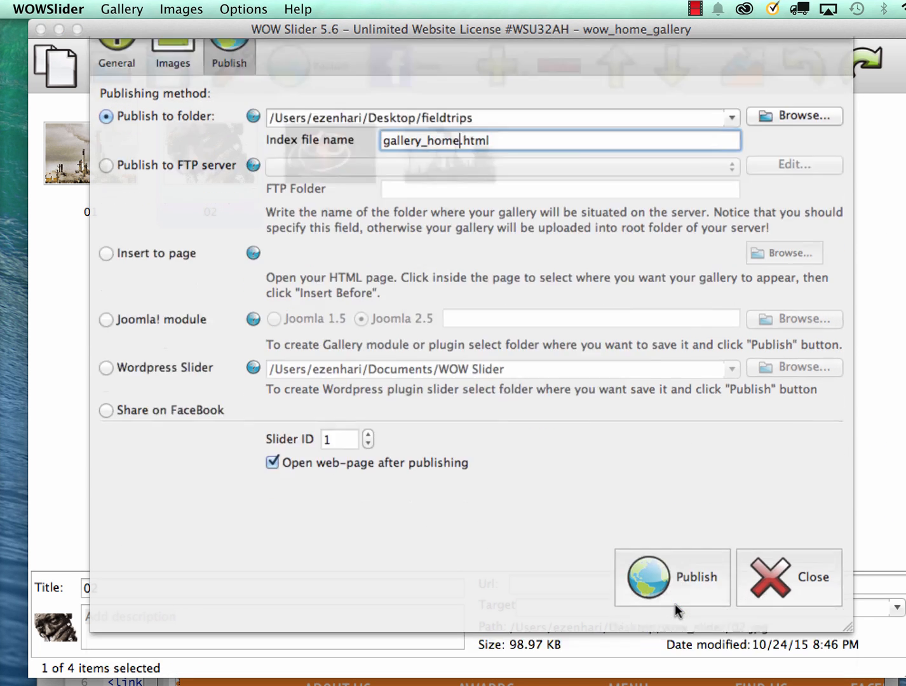
left_click(674, 604)
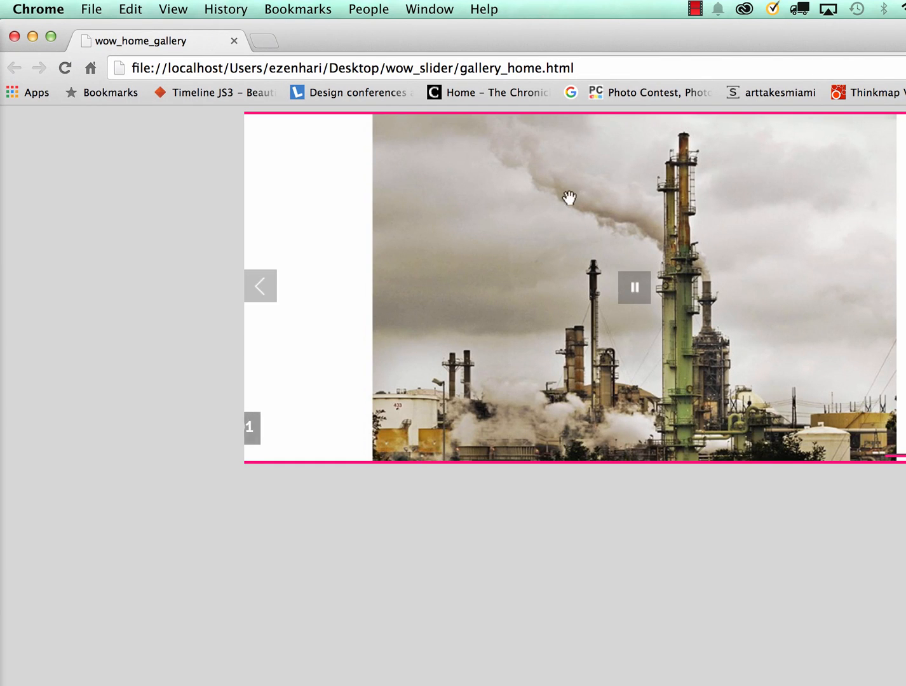
Check the published gallery in the browser and minimize it, and close WOW Slider, saving the project.
left_click_drag(639, 54, 402, 13)
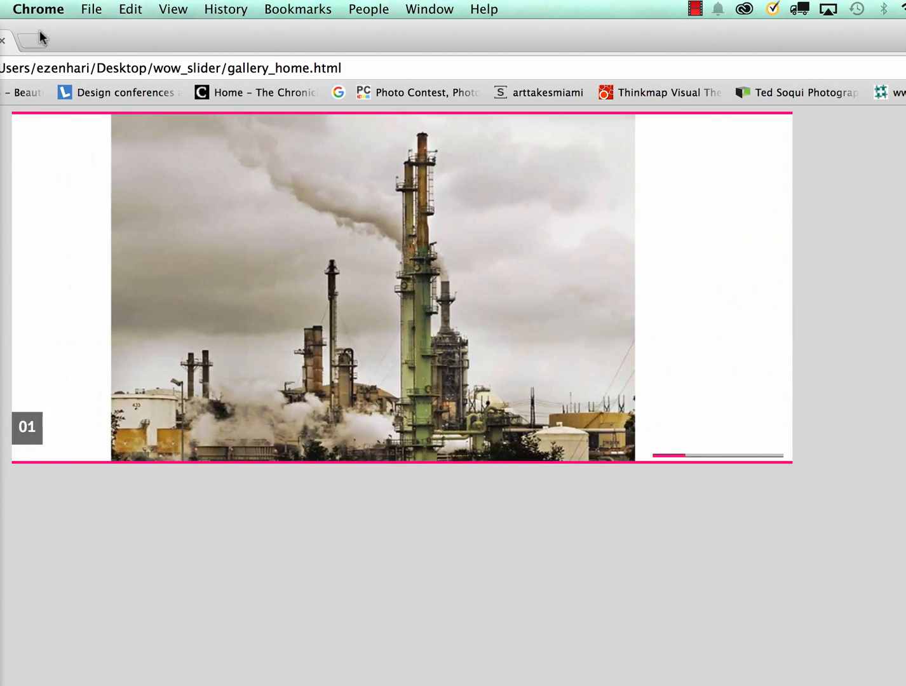
left_click_drag(38, 33, 266, 79)
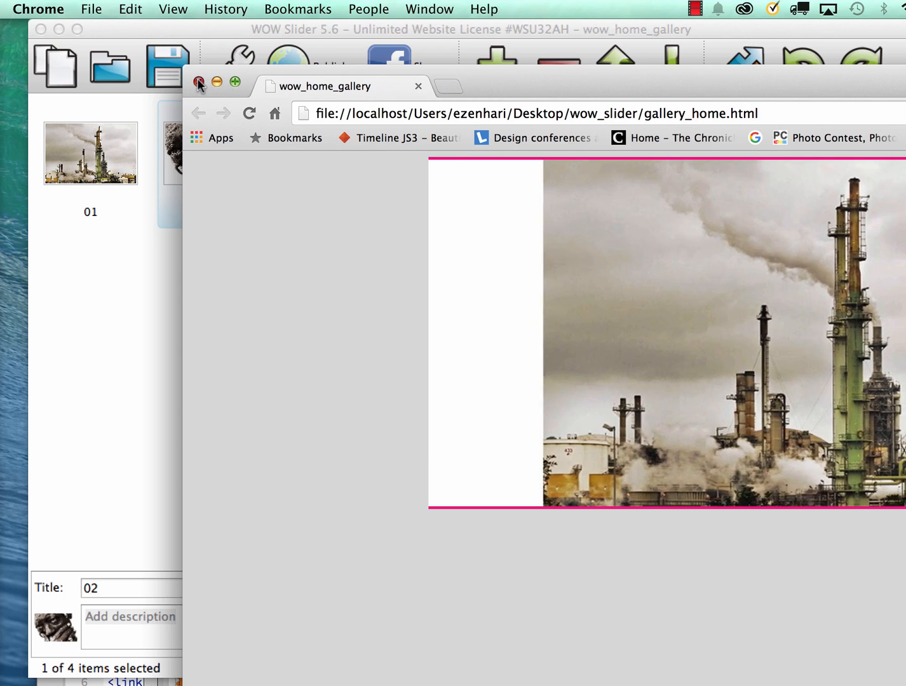
left_click(217, 82)
left_click(40, 29)
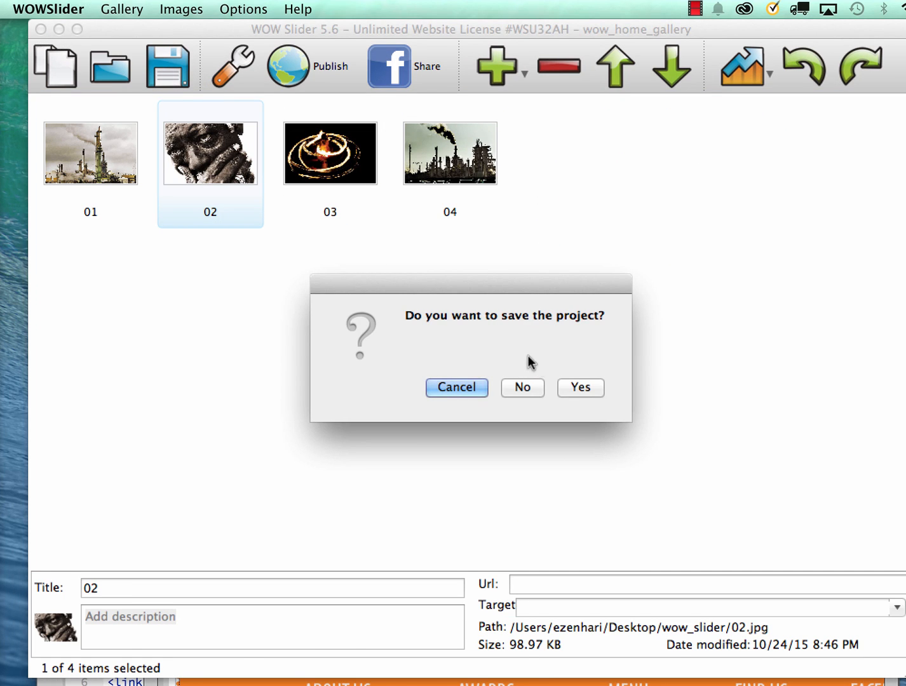
left_click(579, 385)
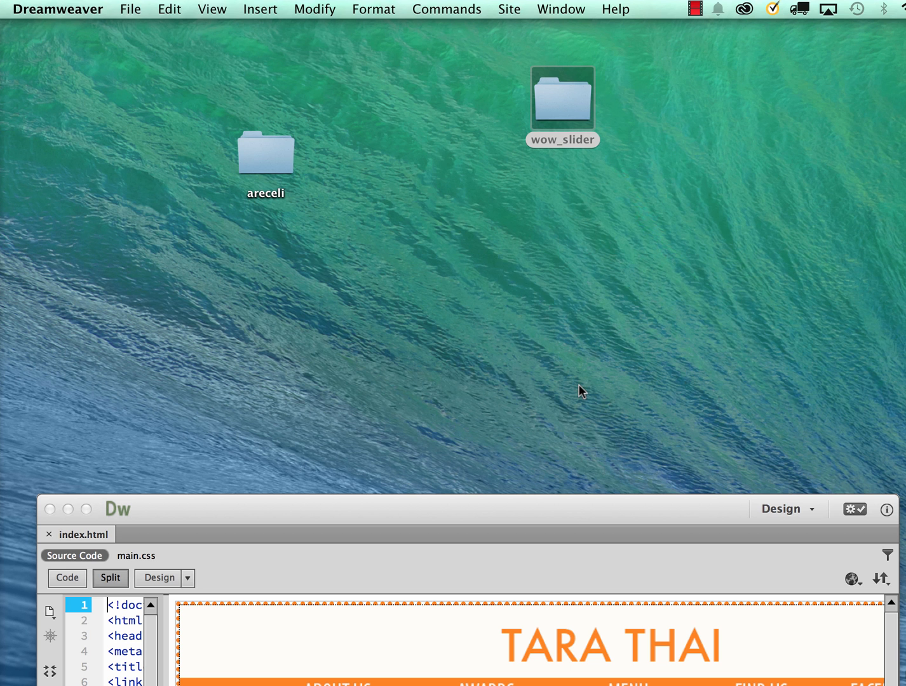
Open the wow_slider and areceli folders from the desktop and arrange their windows side by side.
double_click(560, 110)
left_click_drag(266, 33, 480, 25)
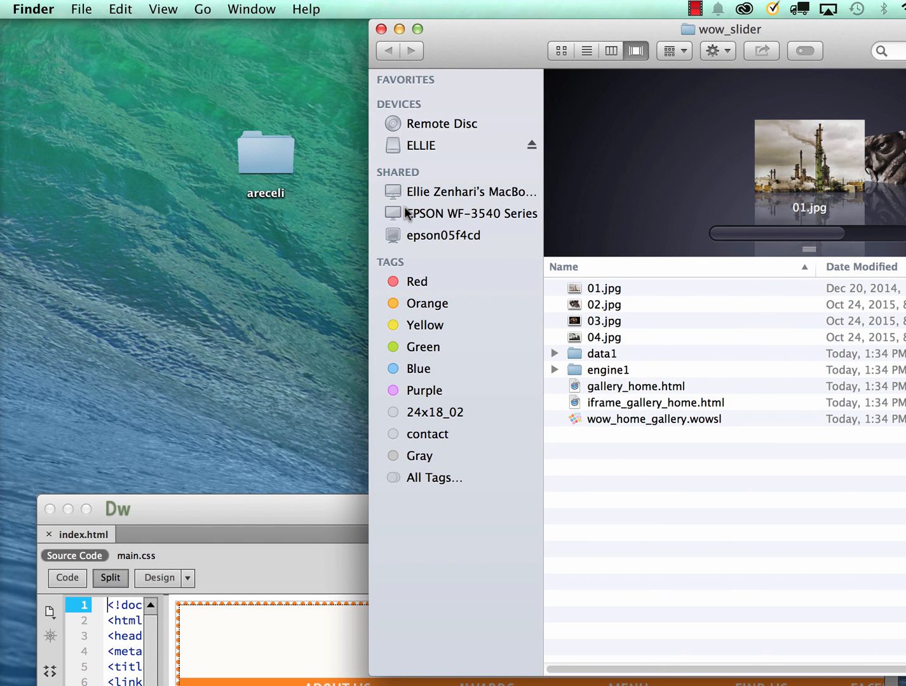
double_click(269, 167)
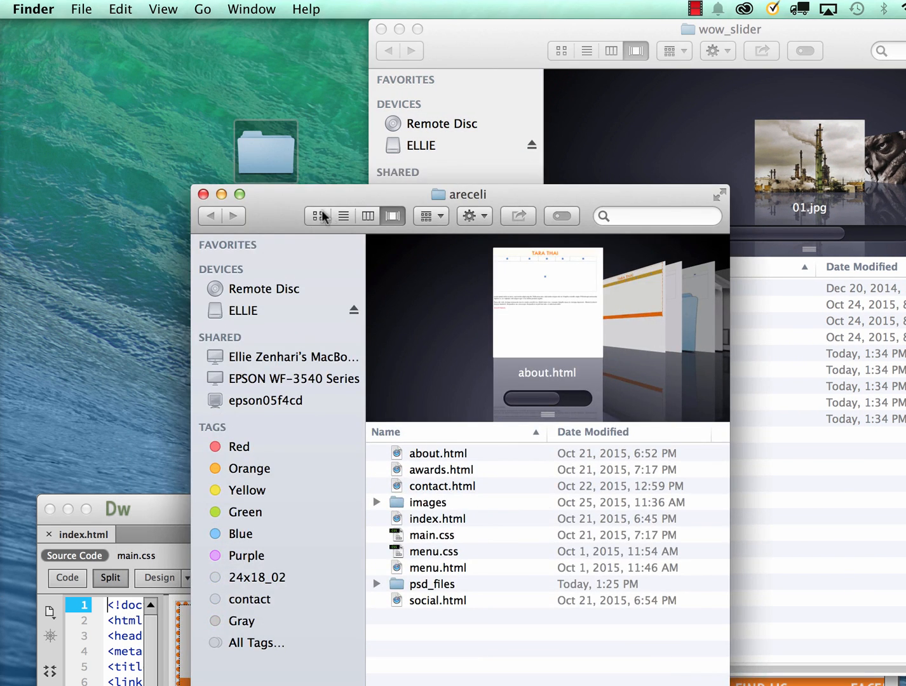
left_click_drag(321, 204, 172, 33)
left_click_drag(647, 40, 788, 35)
Copy data1, engine1 and gallery_home.html from wow_slider into the areceli folder, and close the wow_slider window.
left_click(781, 420)
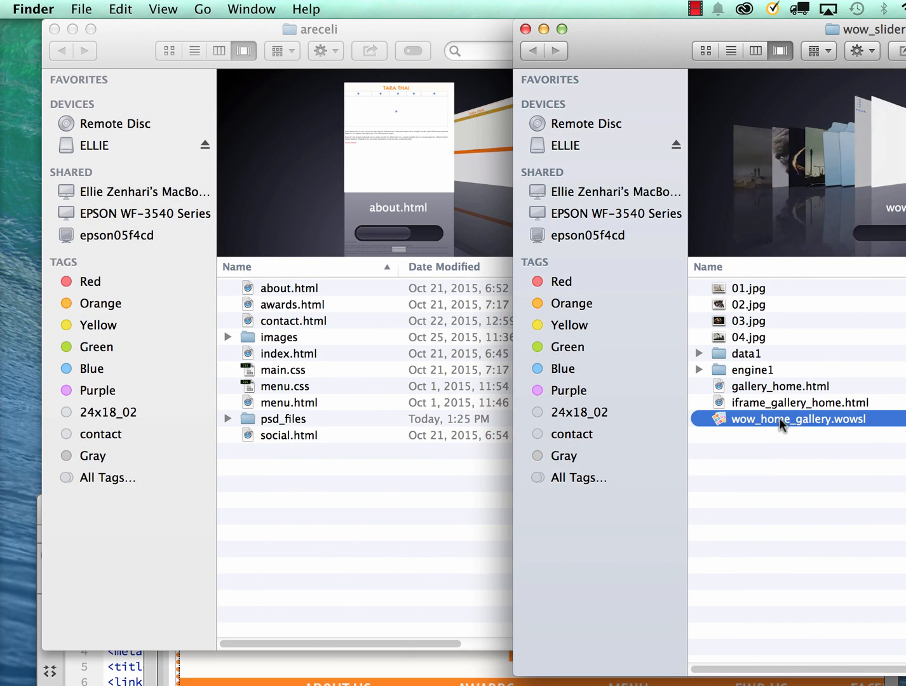
left_click(781, 407)
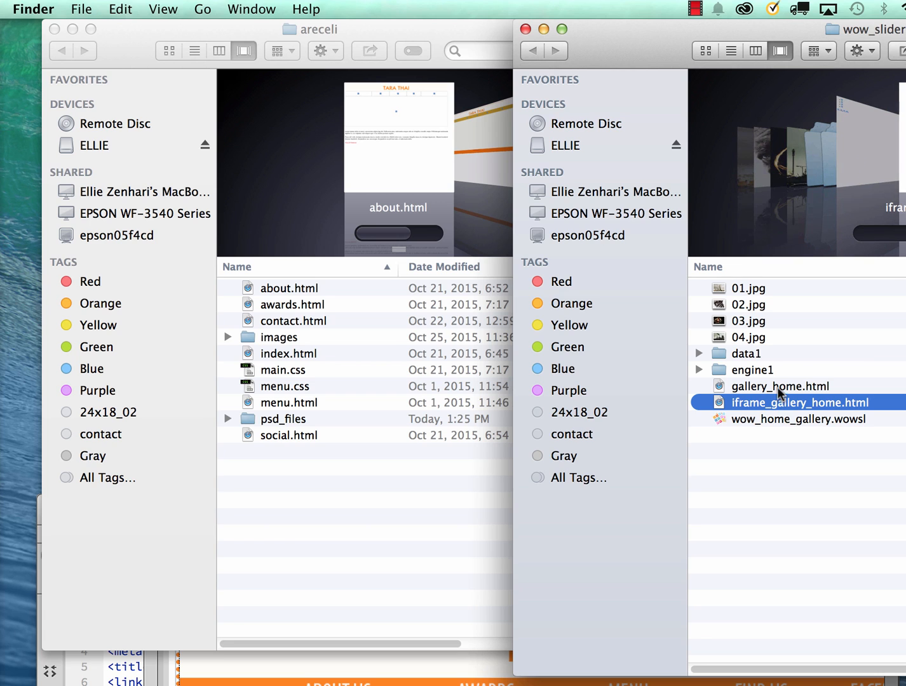
left_click(750, 389)
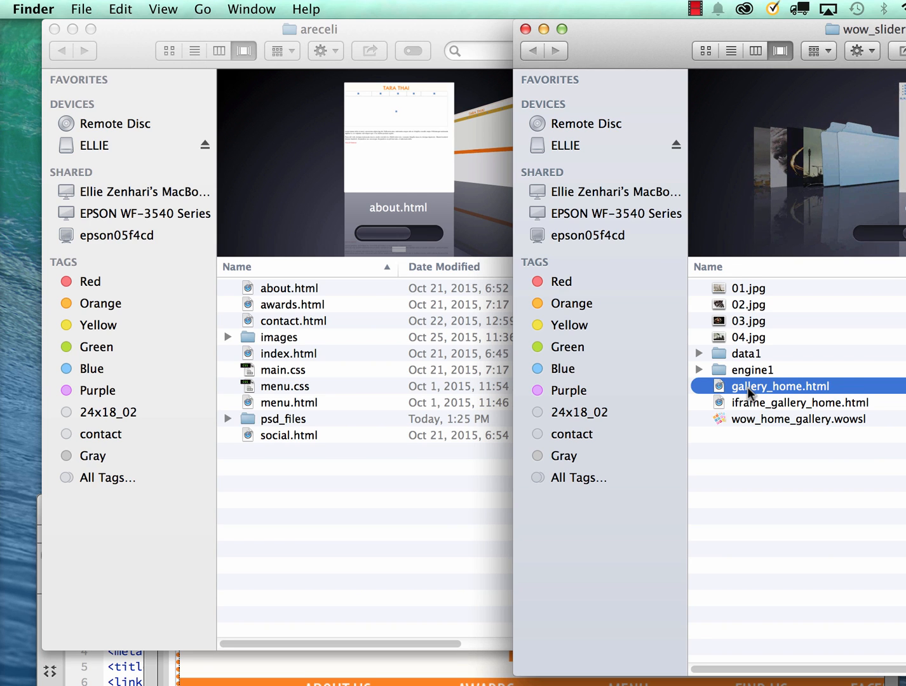
left_click(750, 358, "shift")
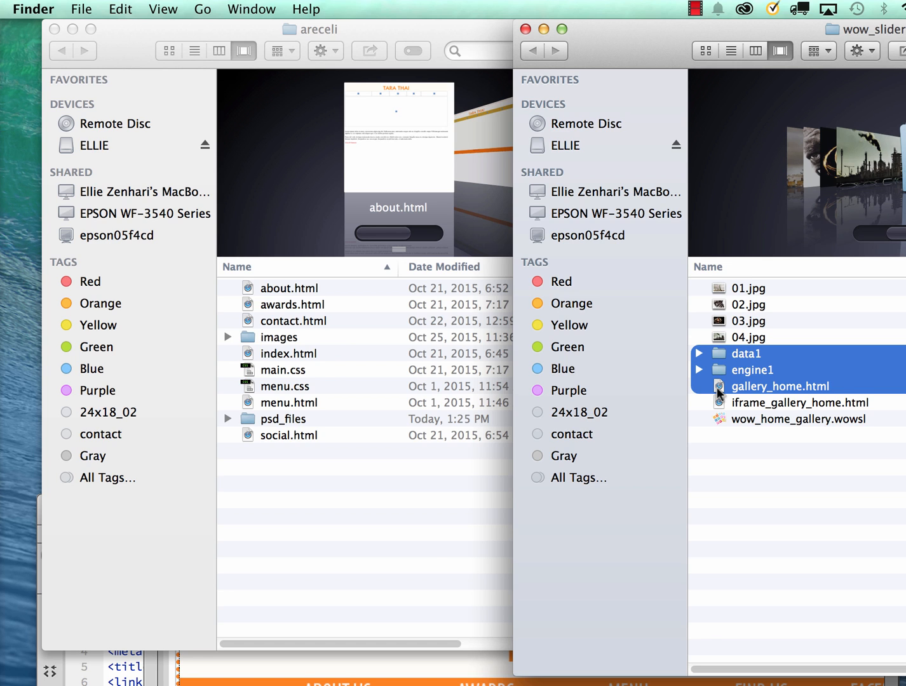
left_click_drag(719, 394, 384, 543)
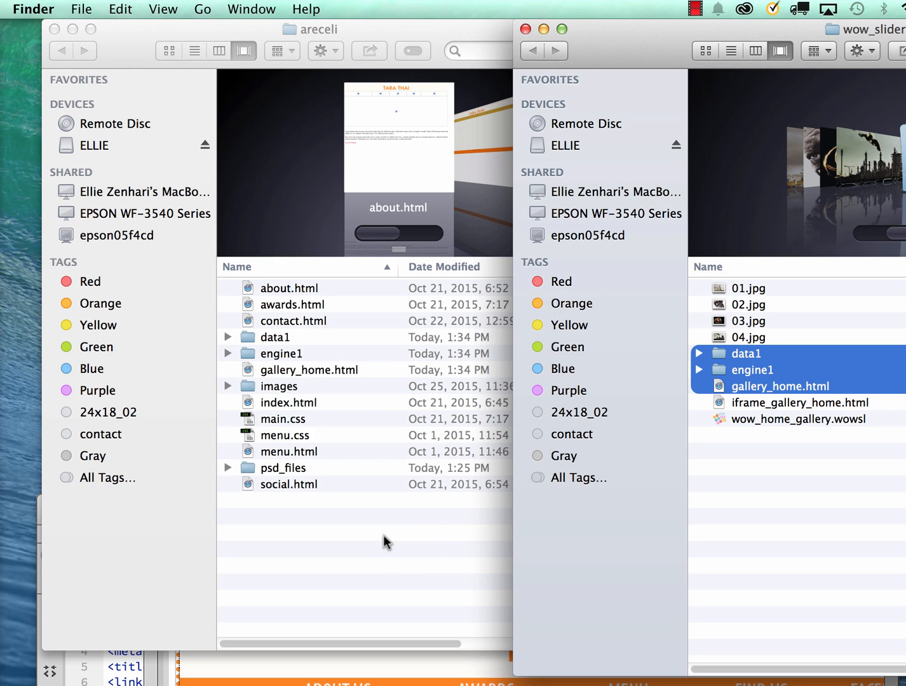
left_click(525, 29)
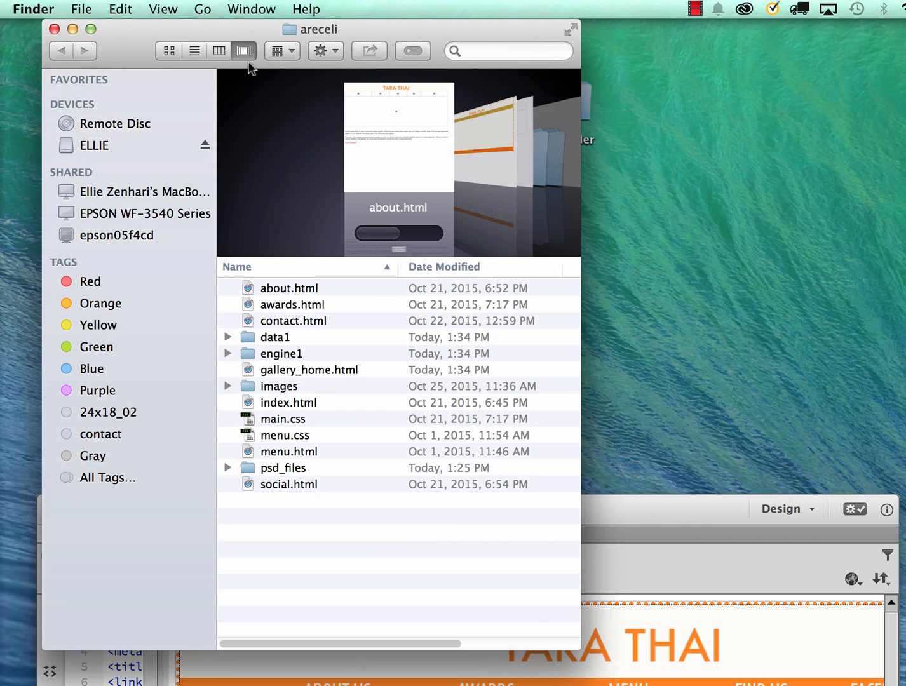
Switch to index.html in Dreamweaver, widen the code pane and locate the navigation markup through the Facebook menu image.
left_click(656, 509)
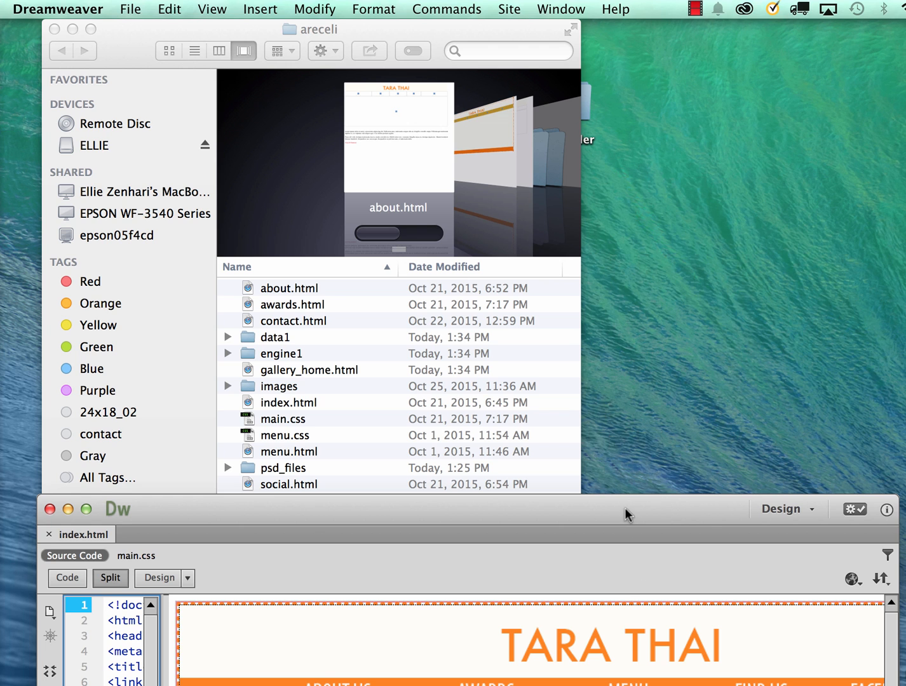
left_click_drag(625, 507, 624, 8)
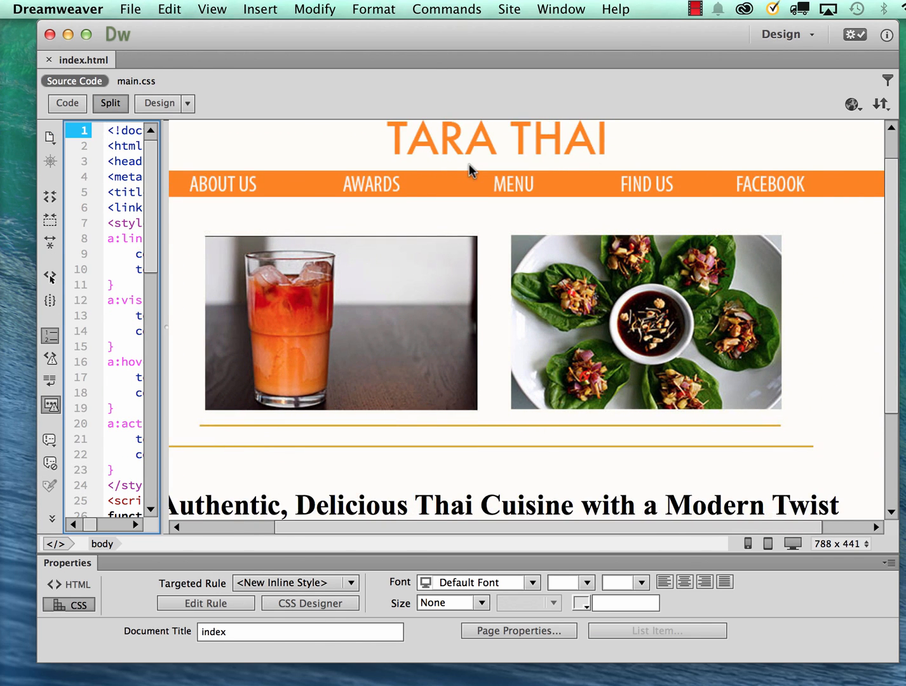
scroll(471, 171, "up", 2)
left_click(781, 220)
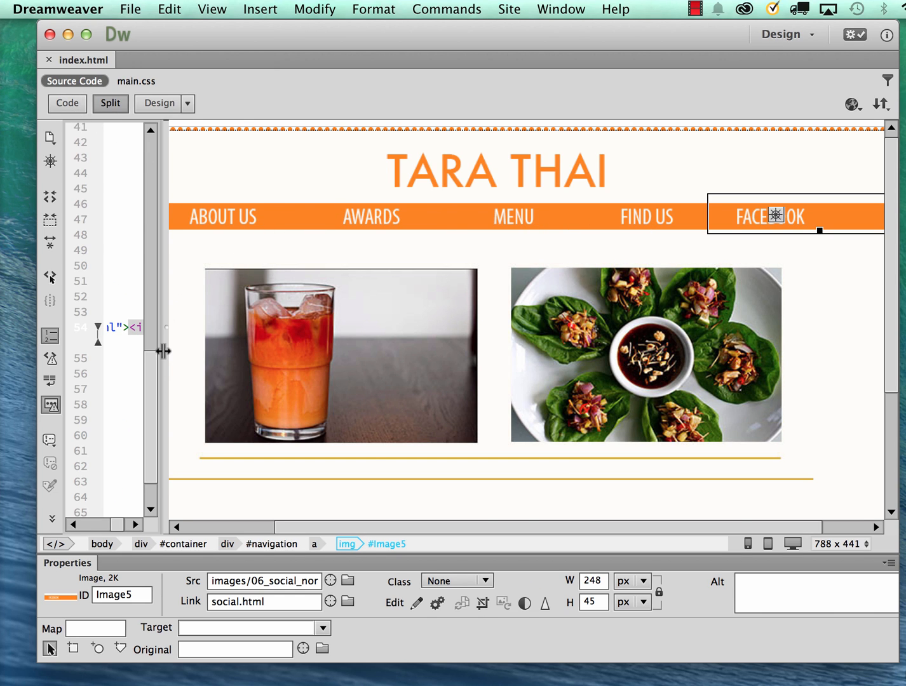
left_click_drag(166, 331, 519, 331)
scroll(326, 344, "left", 15)
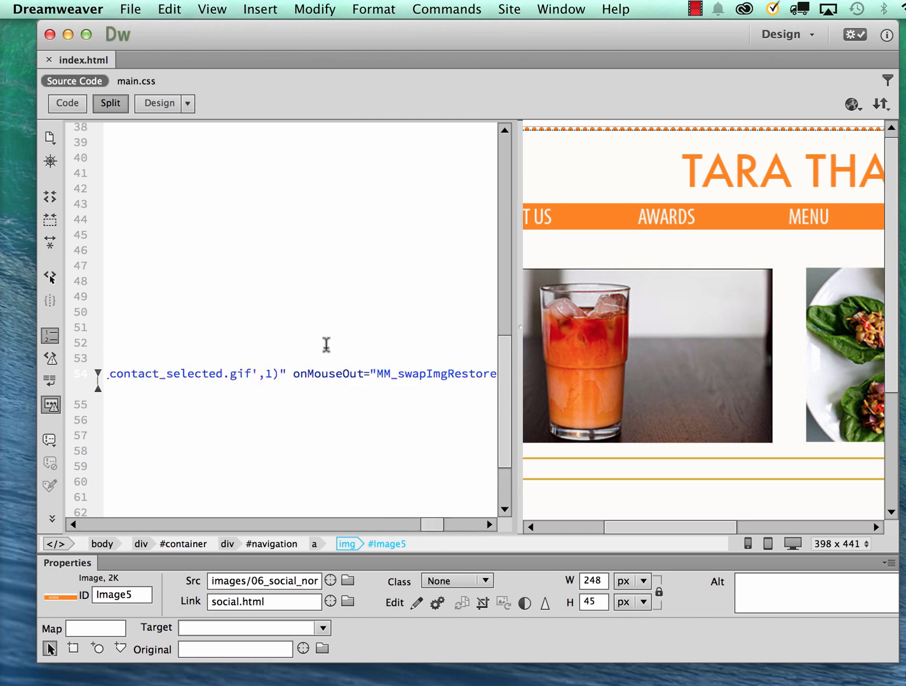
scroll(342, 346, "left", 10)
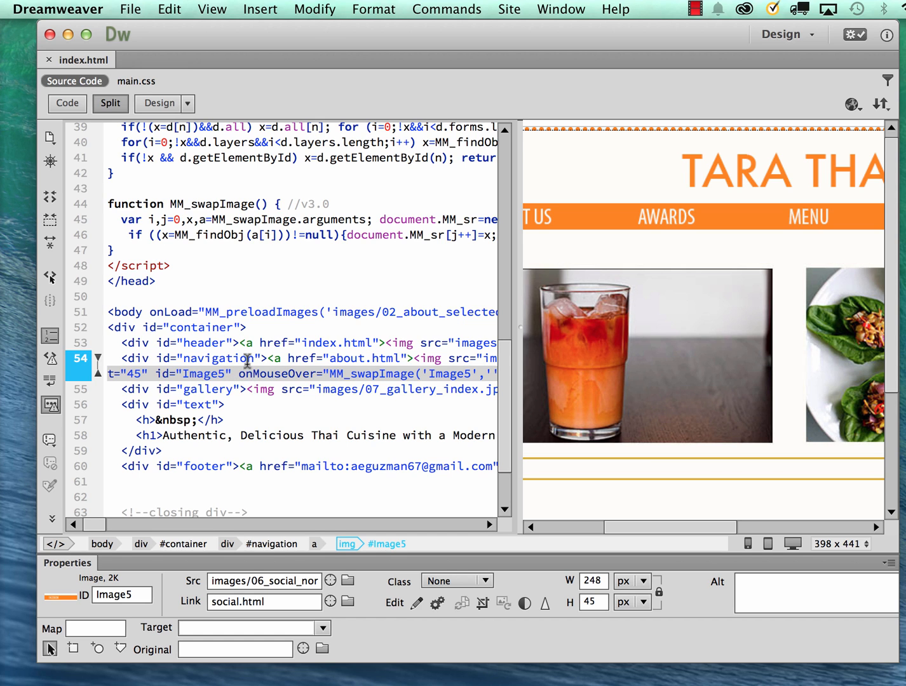
In full code view, replace the code from the navigation links through the gallery image with placeholder text "kjhgjg", and save index.html.
left_click_drag(265, 359, 422, 388)
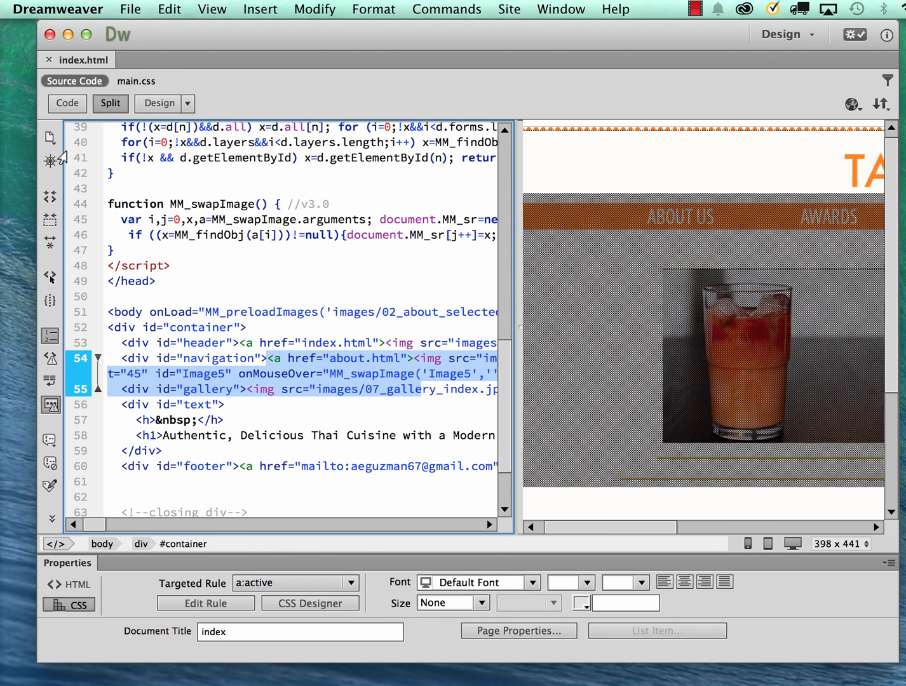
left_click(68, 103)
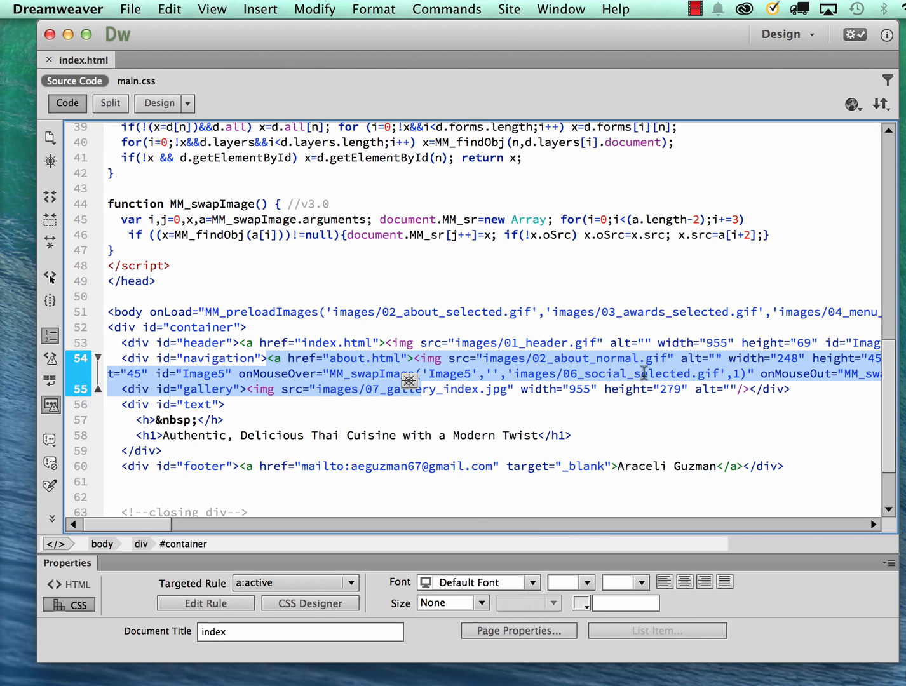
left_click(286, 390)
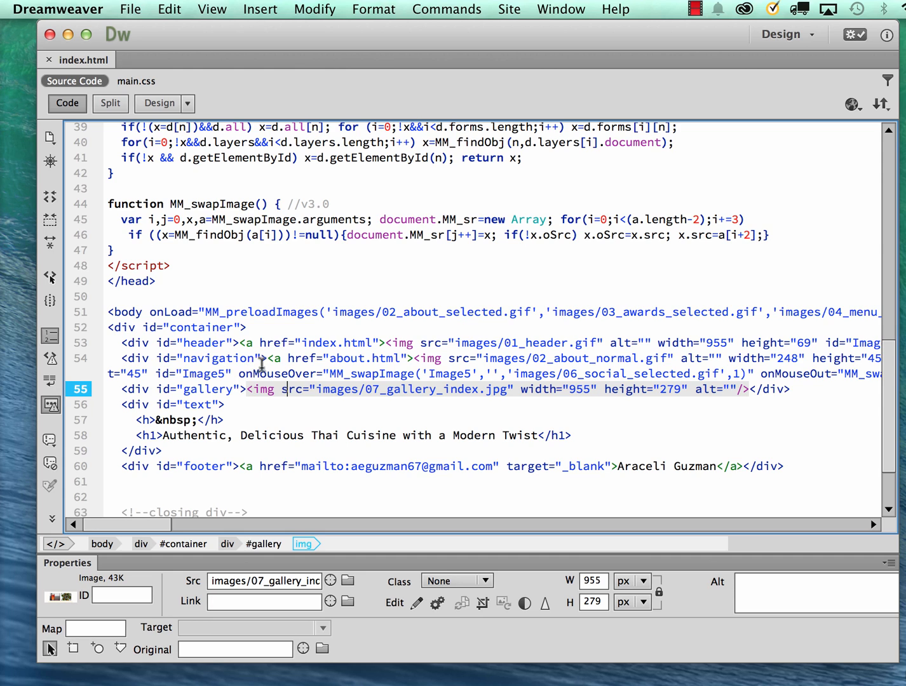
left_click_drag(270, 359, 748, 392)
key("Delete")
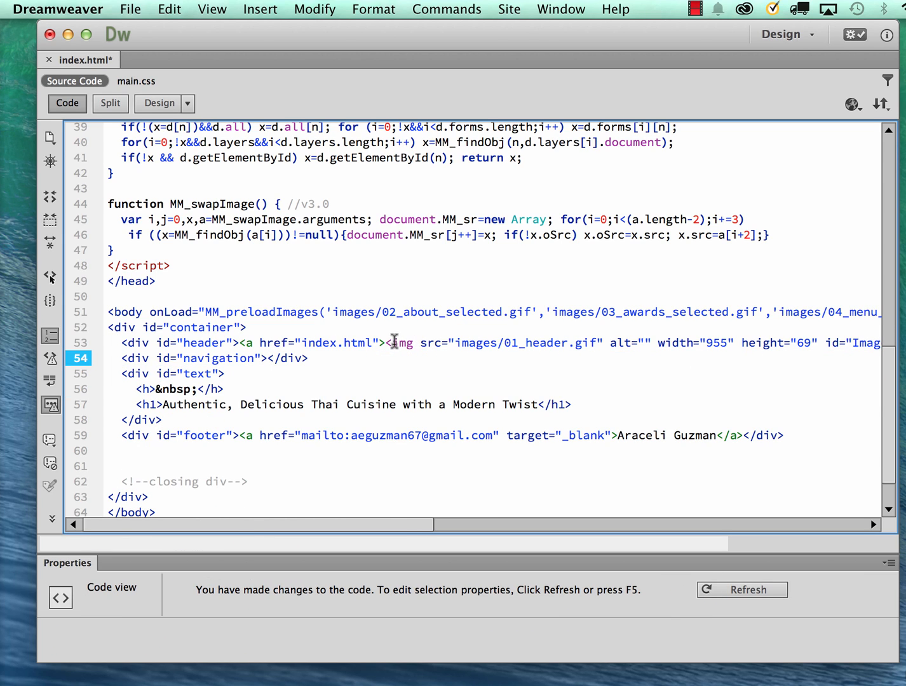
type("kjhgjg")
left_click(540, 369)
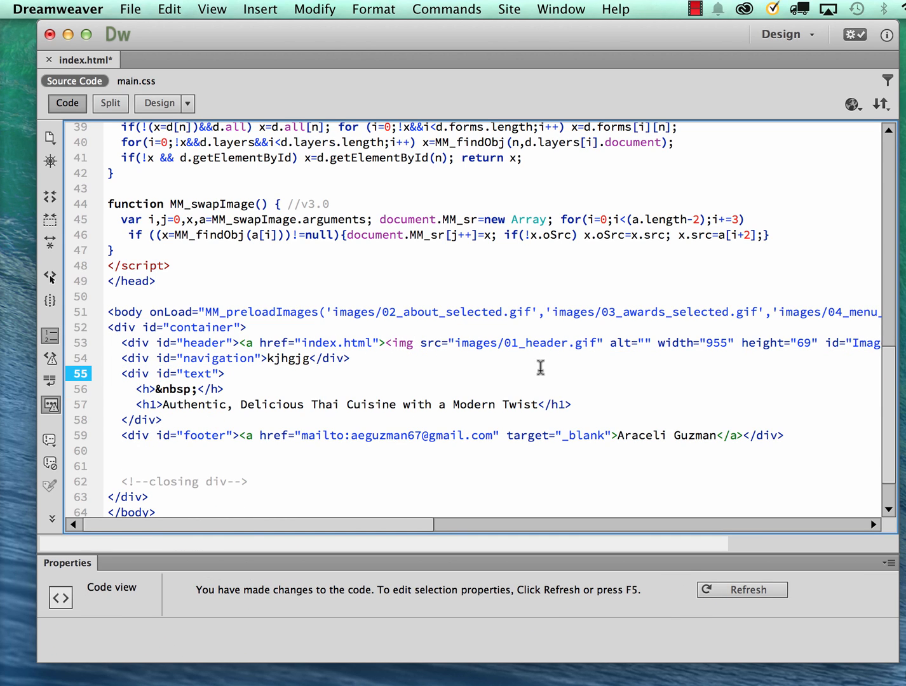
key("super+s")
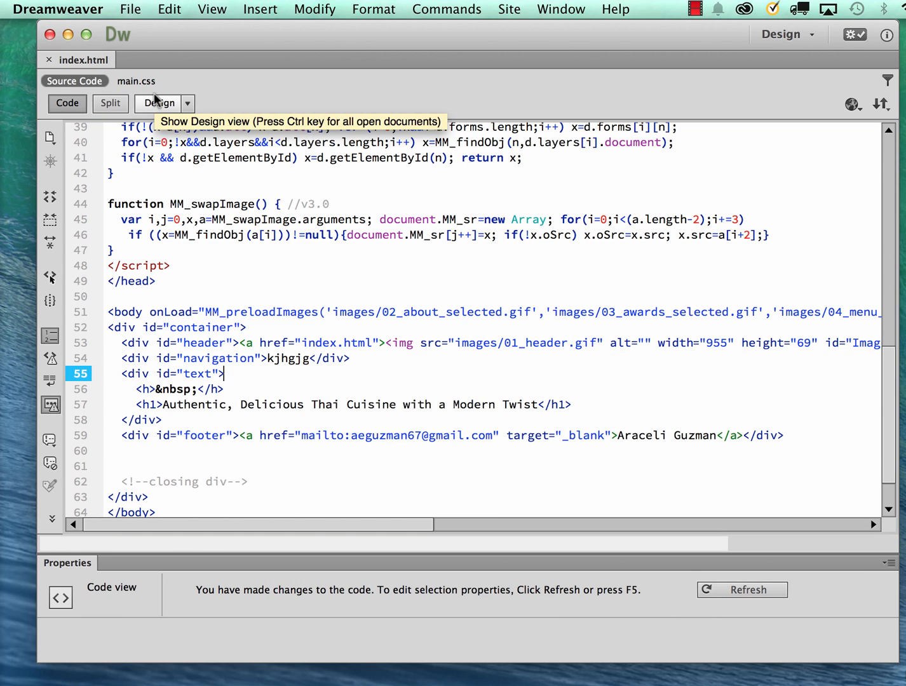
Open menu.html from the areceli folder in Dreamweaver and copy its menu.css stylesheet link line.
left_click_drag(201, 36, 229, 239)
left_click(141, 46)
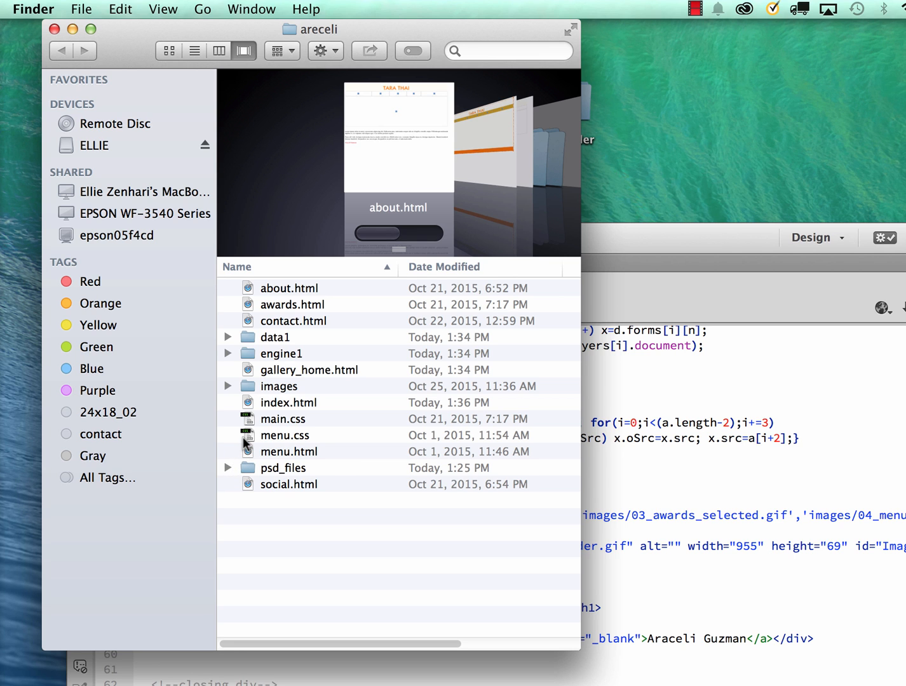
left_click_drag(246, 451, 9, 551)
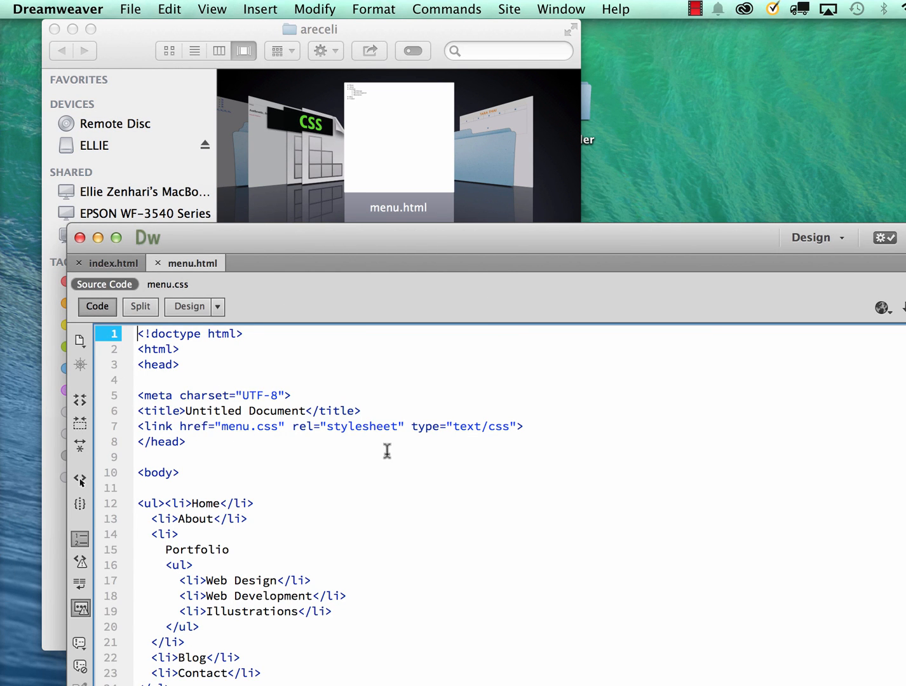
left_click_drag(532, 425, 118, 419)
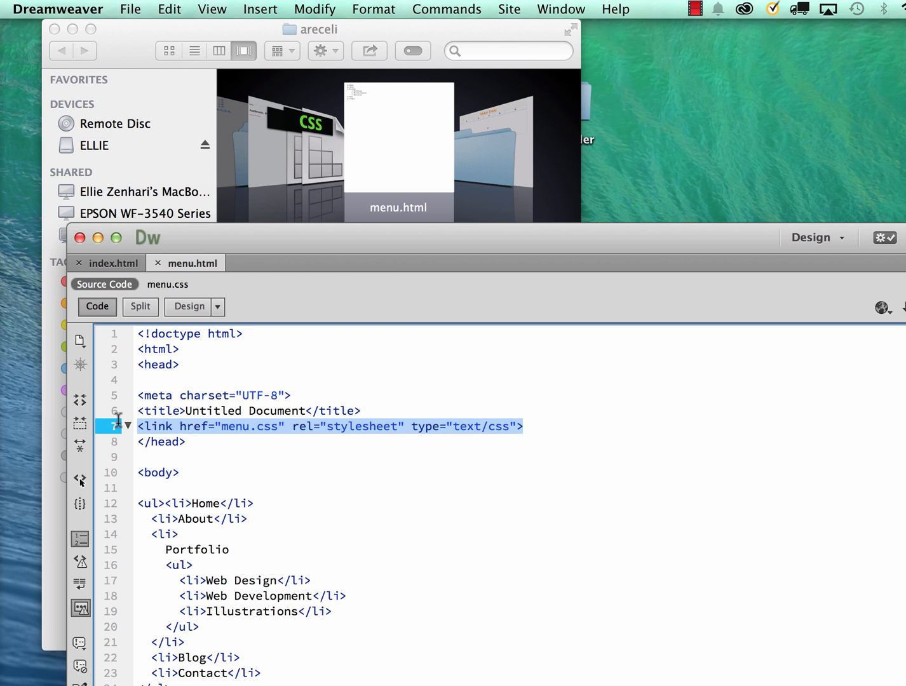
key("super+c")
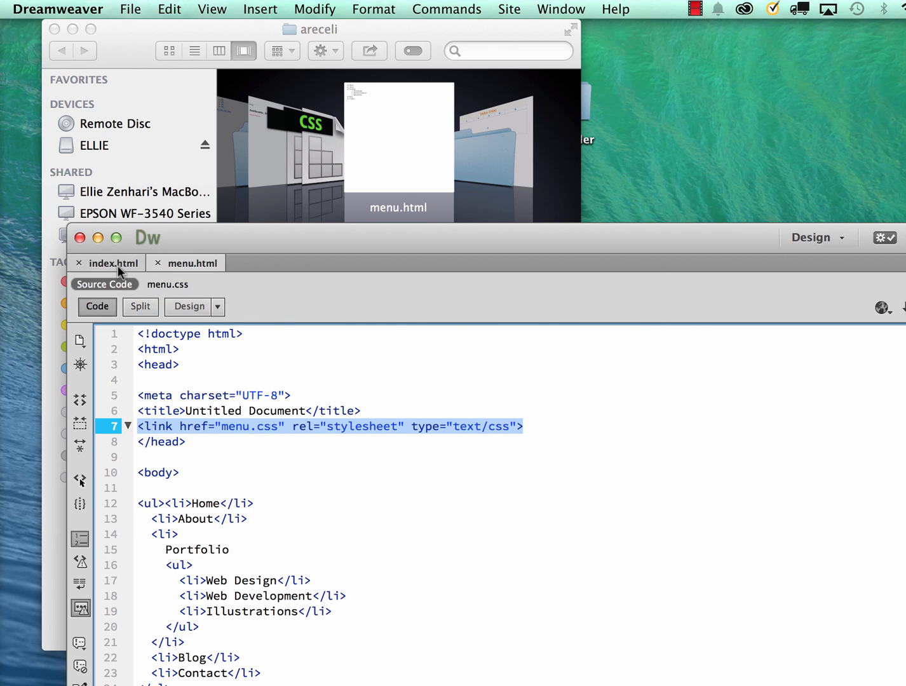
Paste the menu.css link on a new line below the main.css link in index.html, and save the page.
left_click(117, 265)
scroll(309, 444, "down", 2)
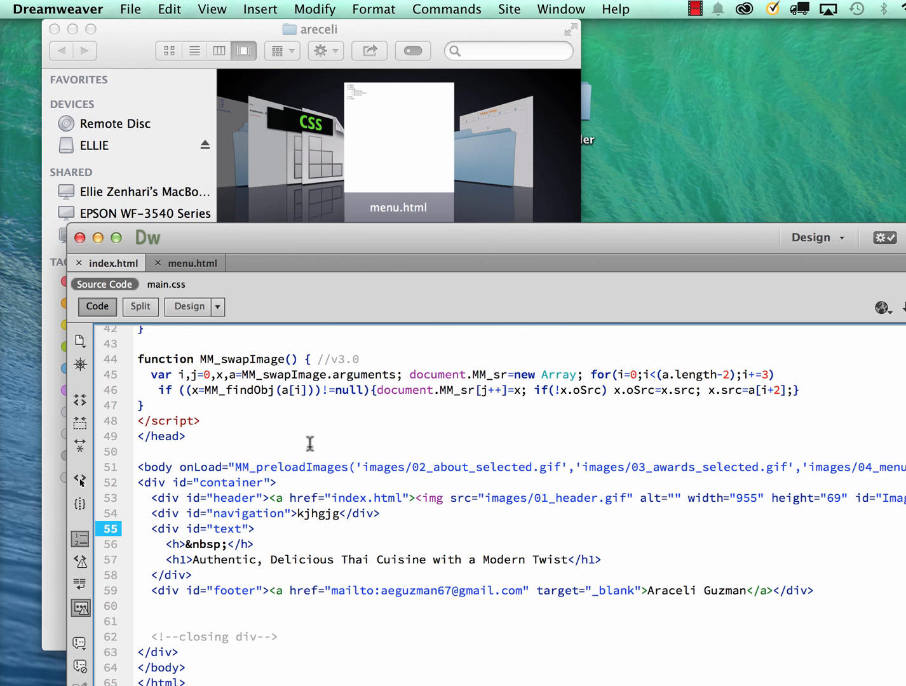
scroll(310, 443, "up", 10)
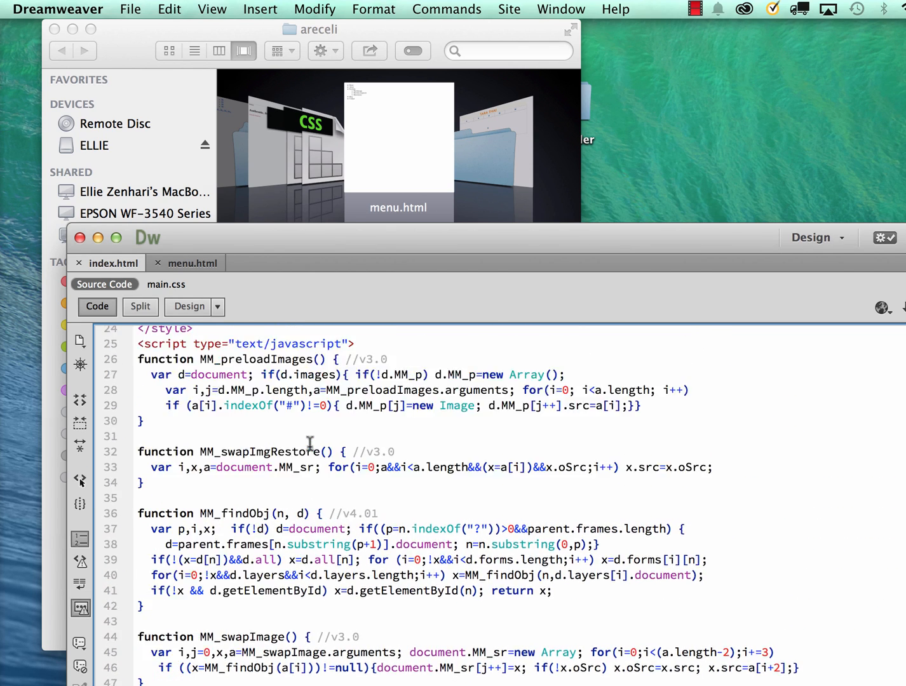
scroll(309, 444, "up", 1)
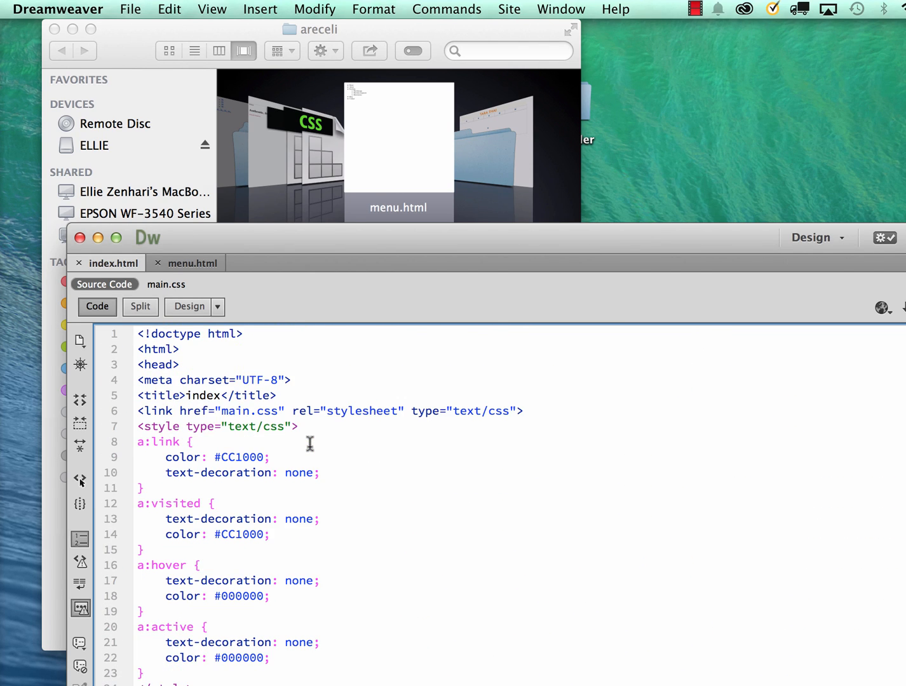
left_click(529, 412)
key("Return")
key("super+v")
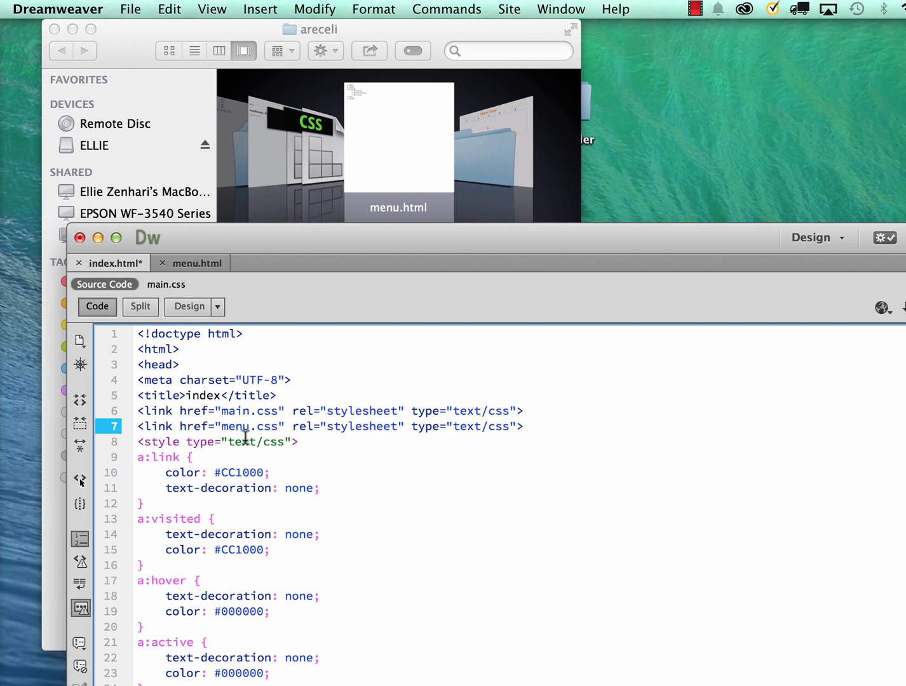
scroll(194, 496, "down", 2)
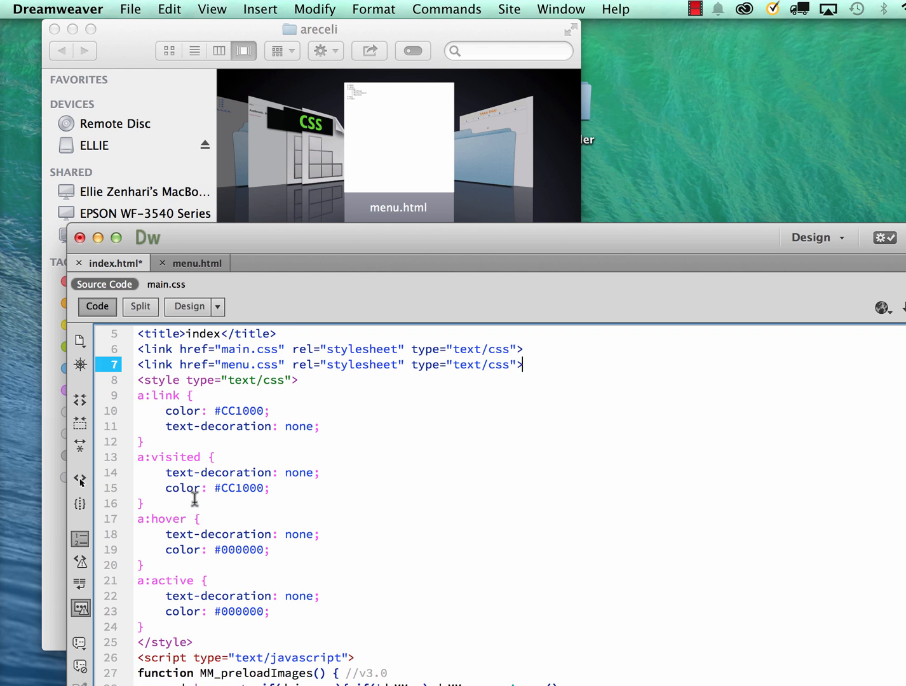
left_click(130, 395)
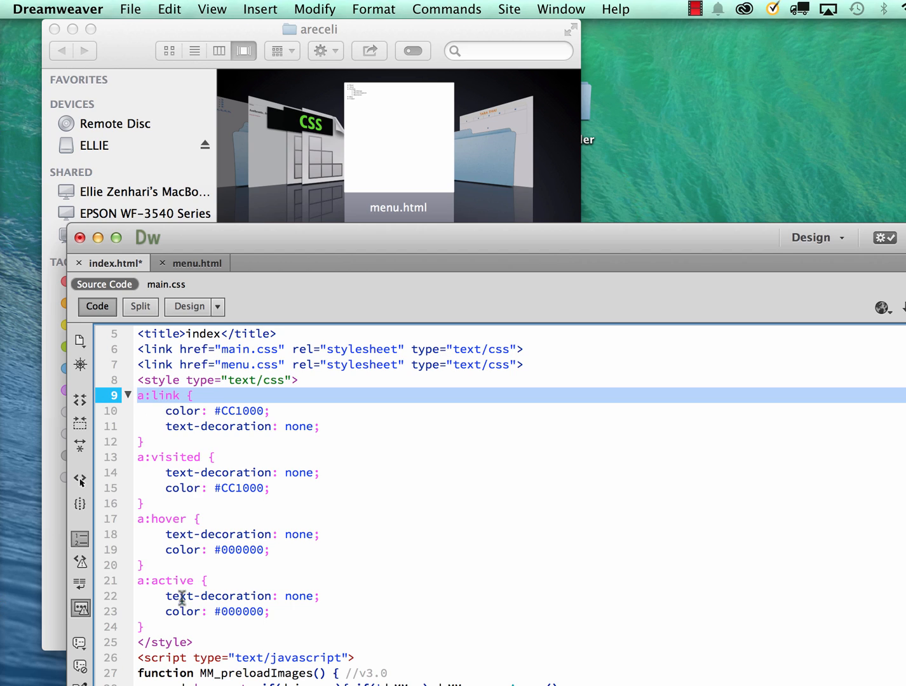
left_click_drag(238, 244, 214, 38)
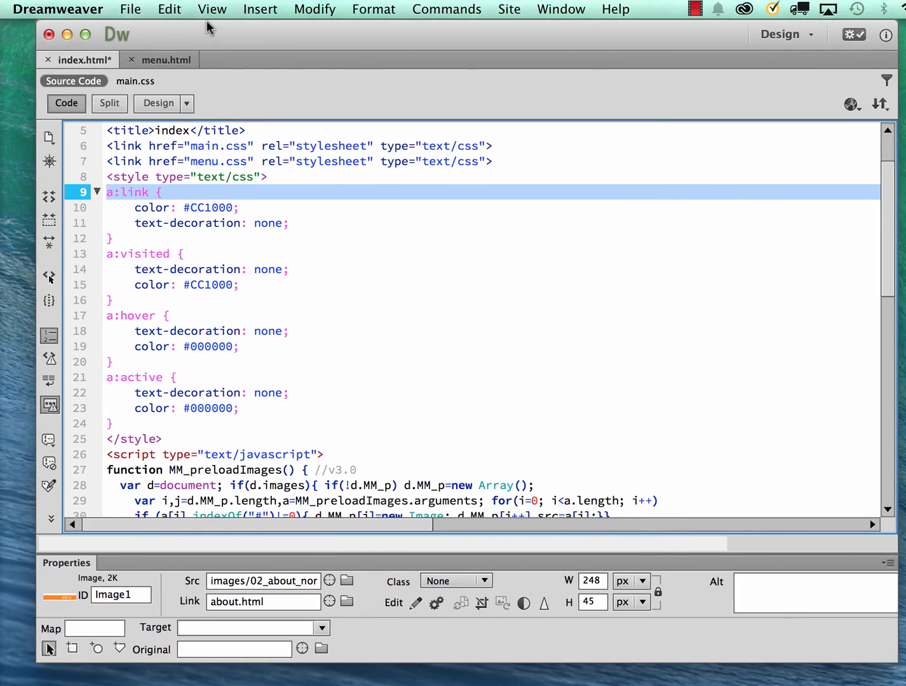
key("cmd+s")
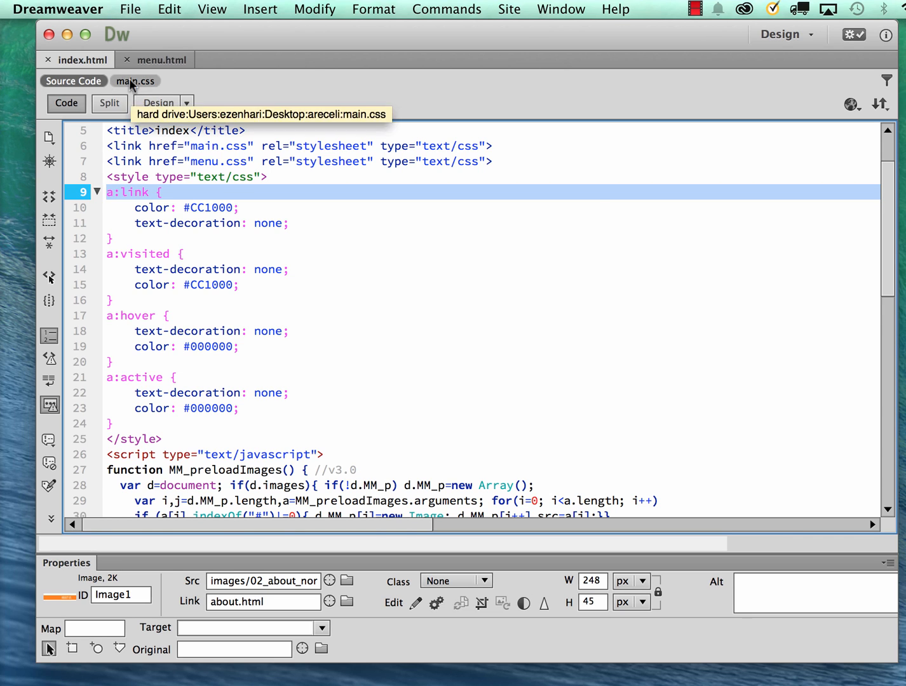
Copy the complete unordered menu list, from Home through Contact, out of the body of menu.html.
left_click(152, 61)
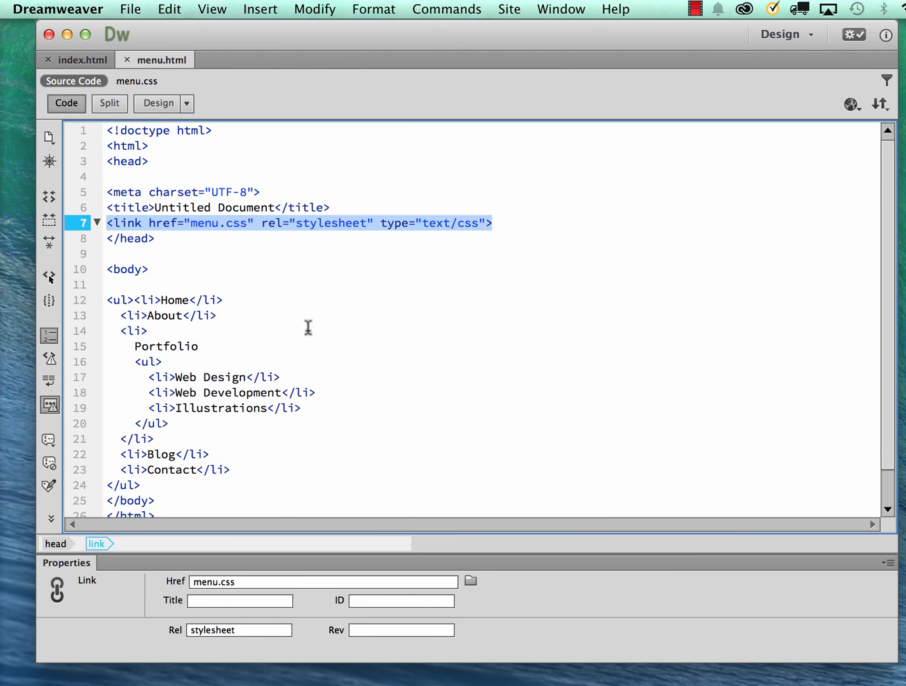
scroll(318, 337, "down", 2)
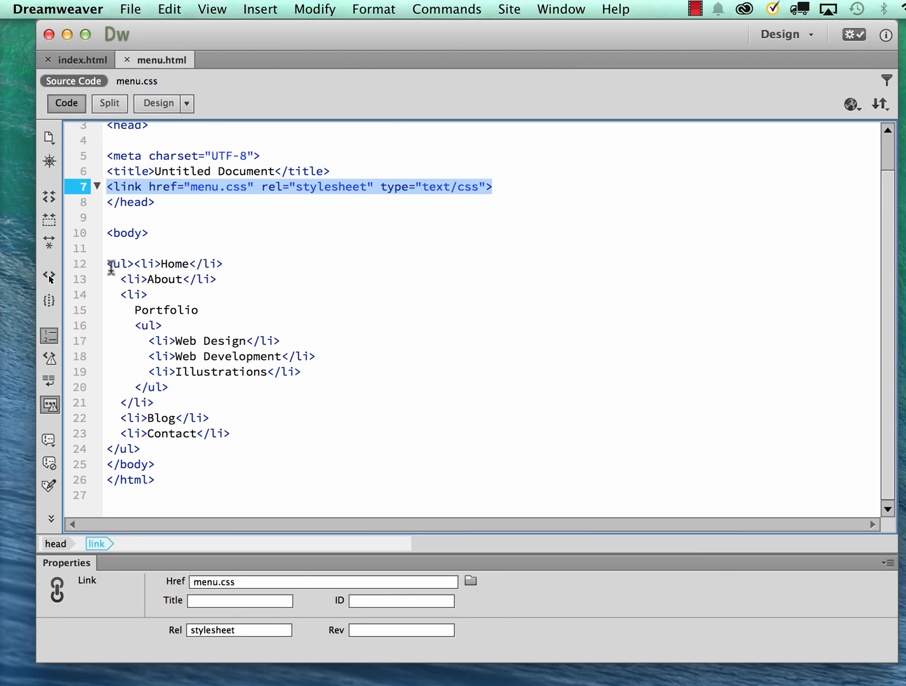
left_click_drag(105, 264, 234, 449)
key("super+c")
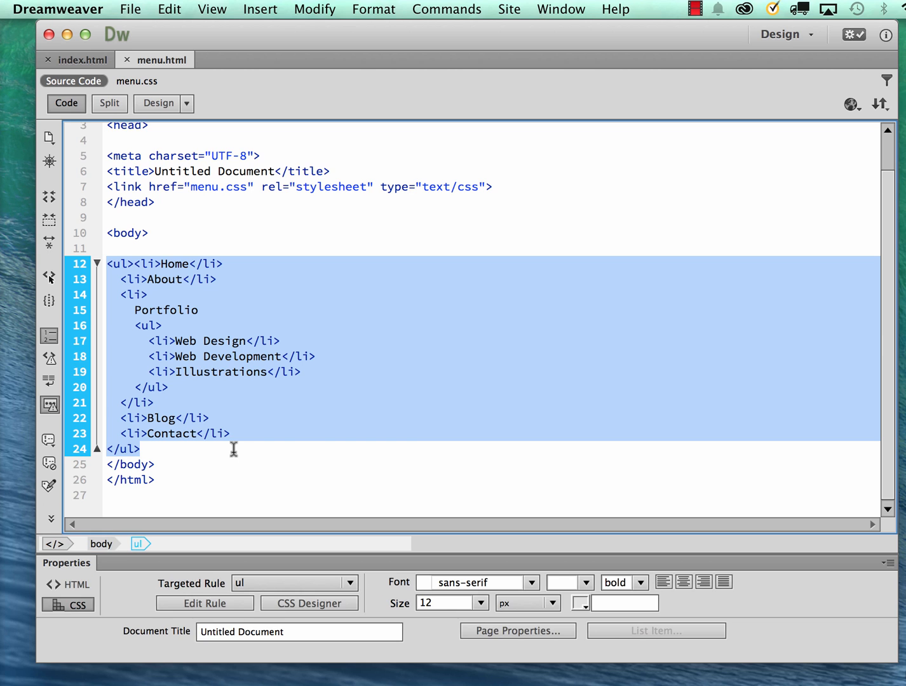
Replace the "kjhgjg" placeholder in index.html's navigation div with the copied menu list, and save the file.
left_click(72, 63)
scroll(289, 251, "down", 13)
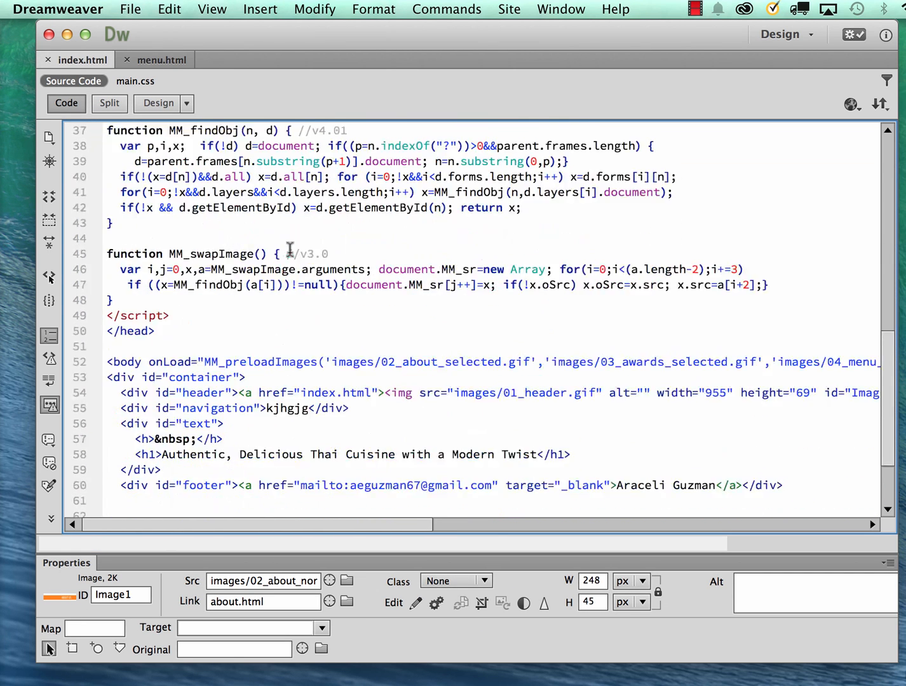
left_click_drag(313, 313, 268, 311)
key("super+v")
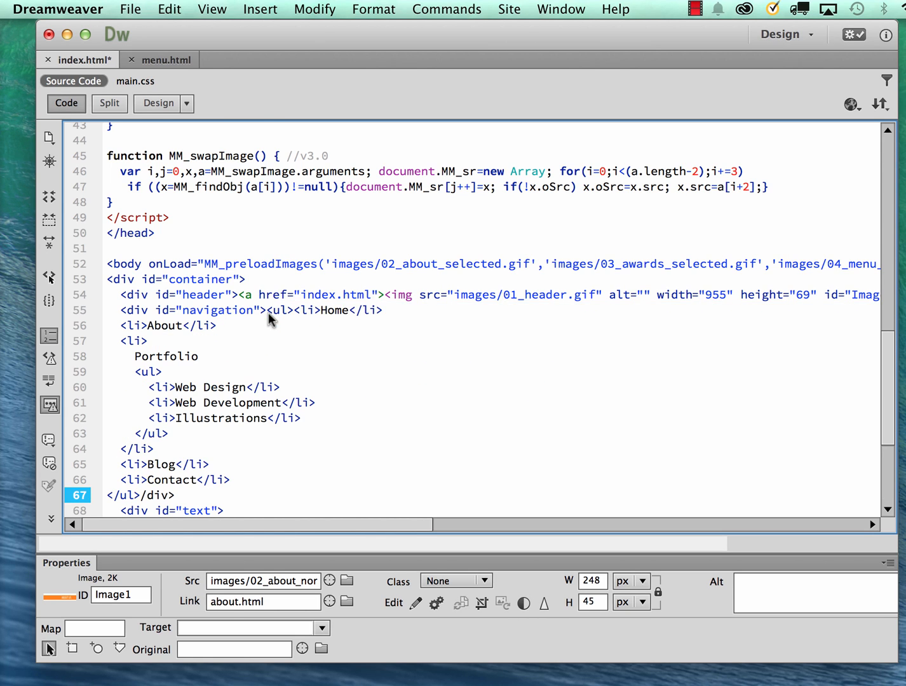
left_click(461, 404)
key("super+s")
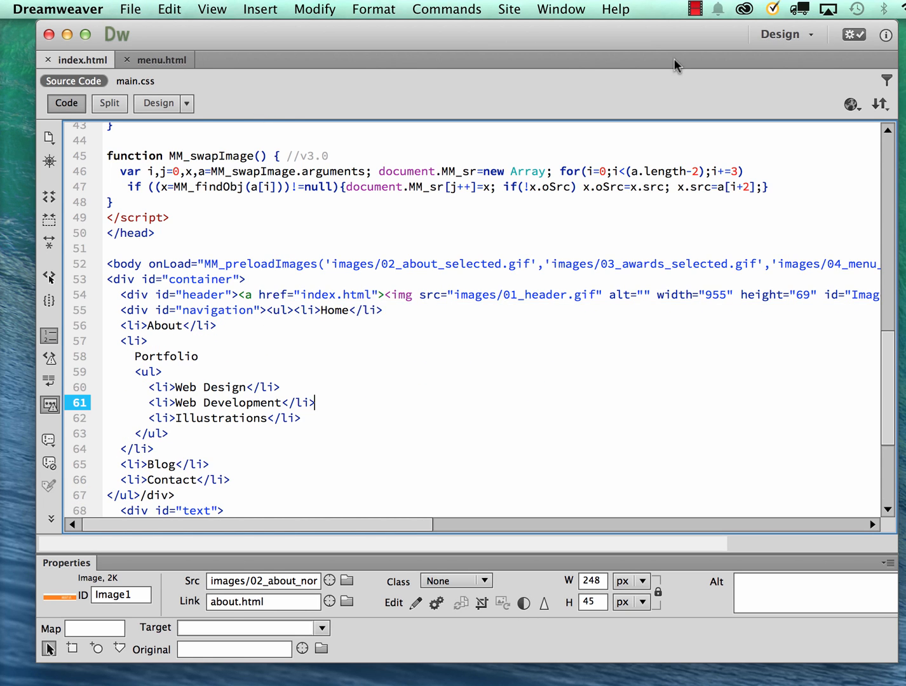
Preview index.html in Chrome, check the menu and the stray text beside it, and close the browser window.
left_click(852, 104)
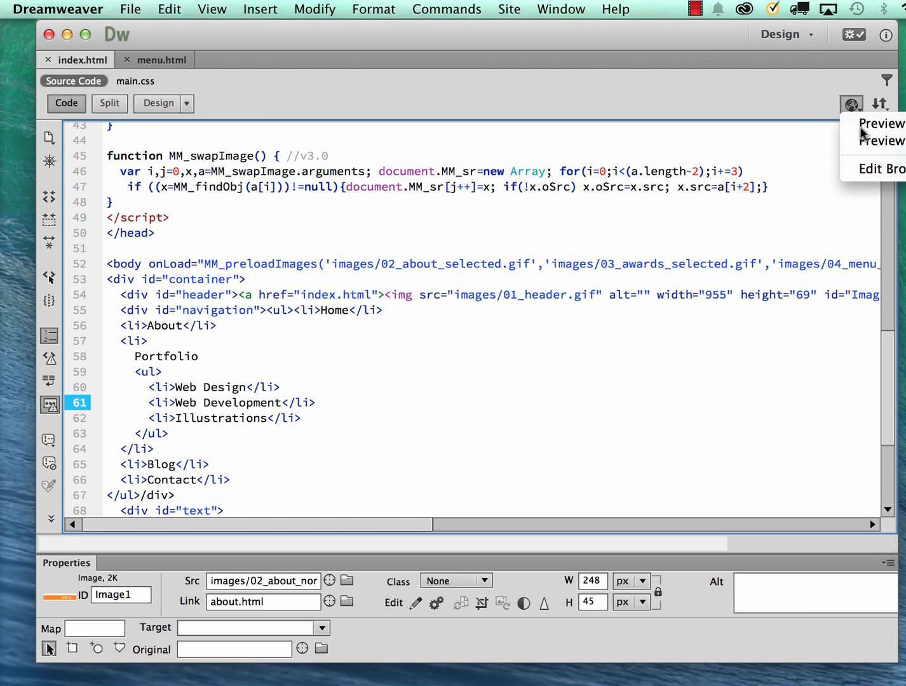
left_click(863, 140)
mouse_move(590, 241)
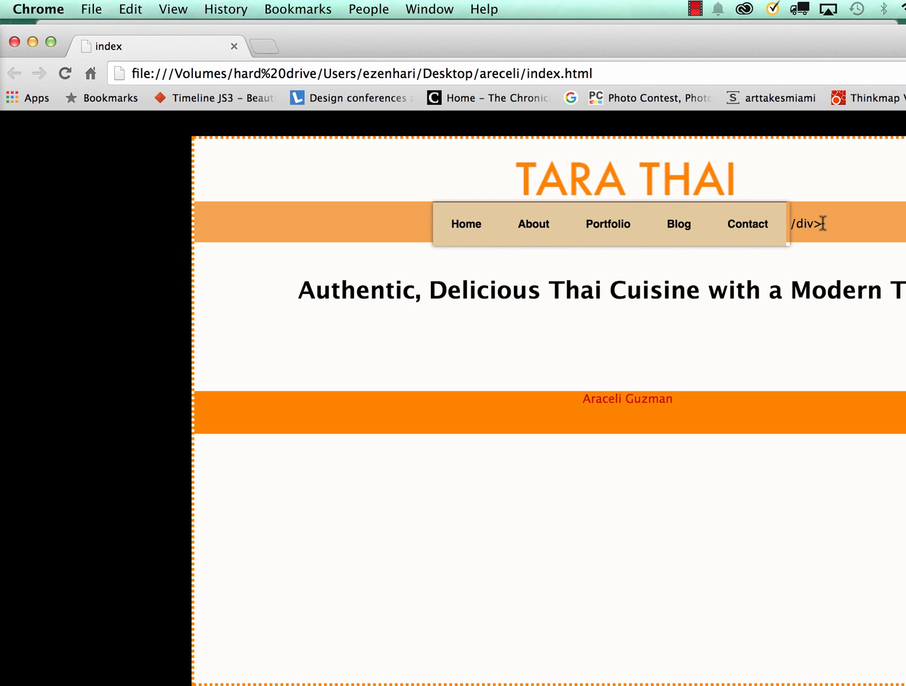
left_click_drag(823, 224, 812, 223)
left_click(584, 317)
left_click(14, 41)
left_click(496, 333)
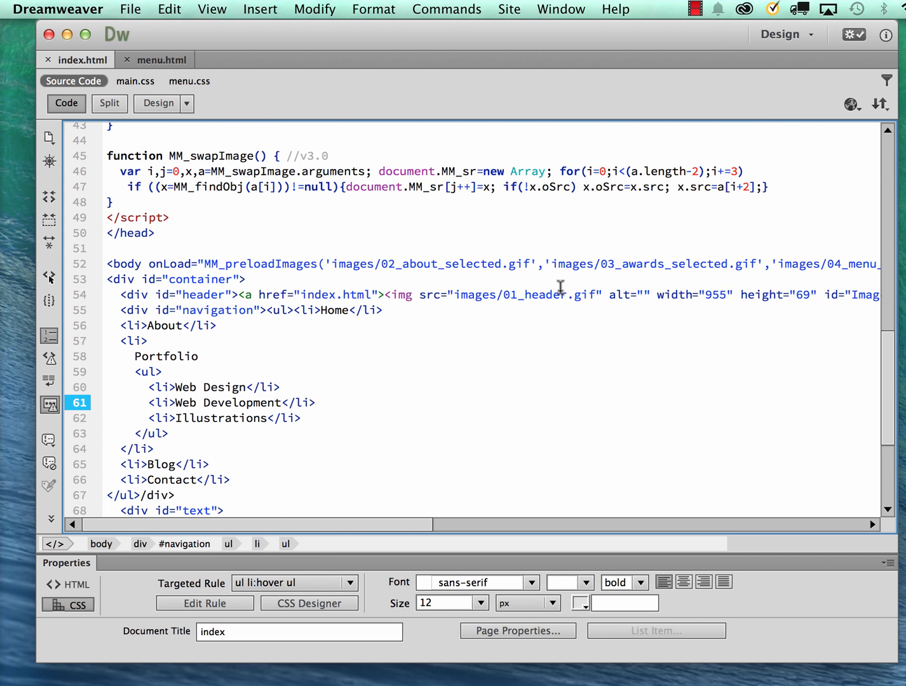
Show index.html in split view and examine how the menu and page text are laid out in the design pane.
scroll(561, 287, "down", 2)
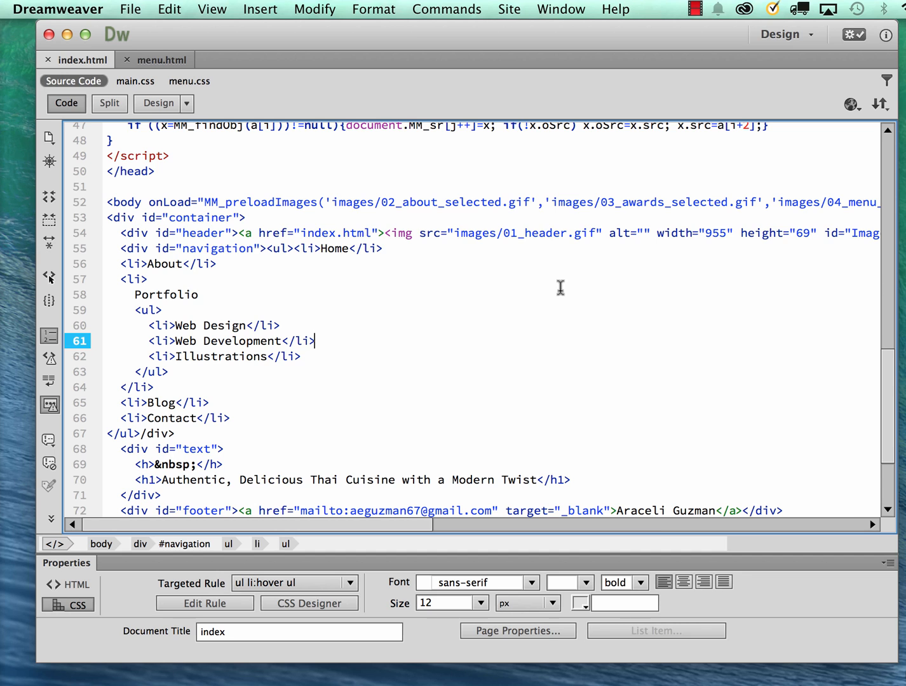
left_click(109, 103)
scroll(586, 289, "left", 9)
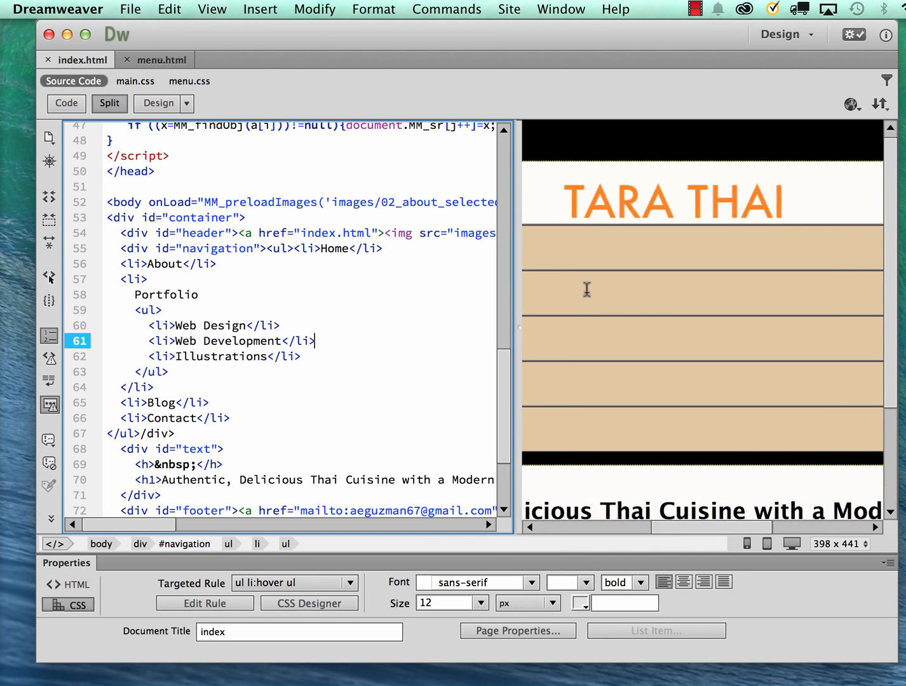
scroll(586, 289, "down", 5)
scroll(587, 289, "right", 7)
scroll(586, 289, "right", 2)
scroll(586, 289, "up", 3)
scroll(586, 289, "left", 6)
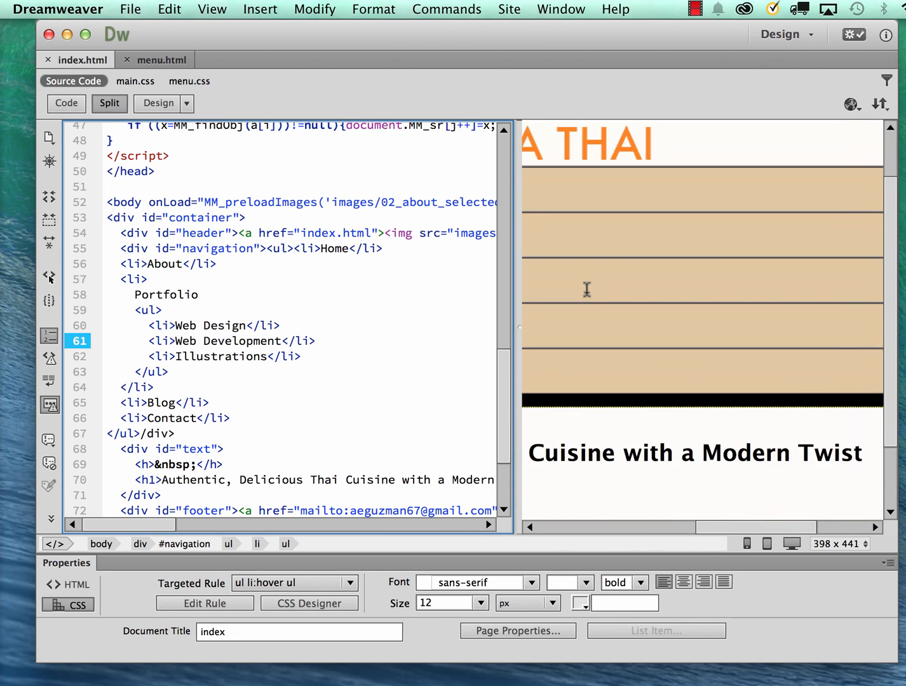
scroll(586, 288, "down", 3)
scroll(586, 289, "left", 5)
scroll(586, 289, "up", 1)
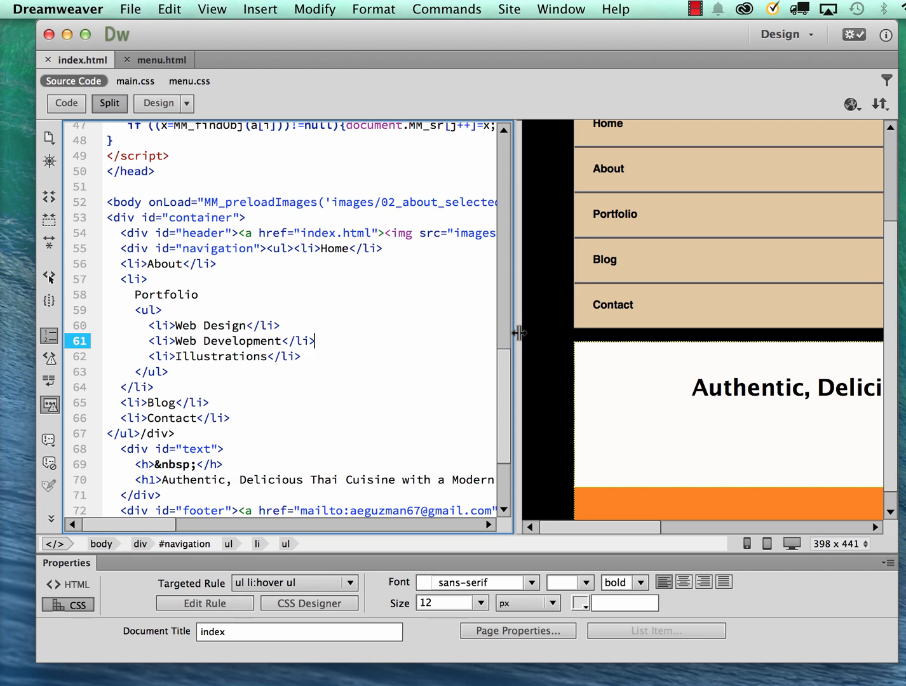
Widen the design pane and locate the code of the "Authentic, Delicious Thai Cuisine" heading and the navigation div's end.
left_click_drag(519, 333, 830, 407)
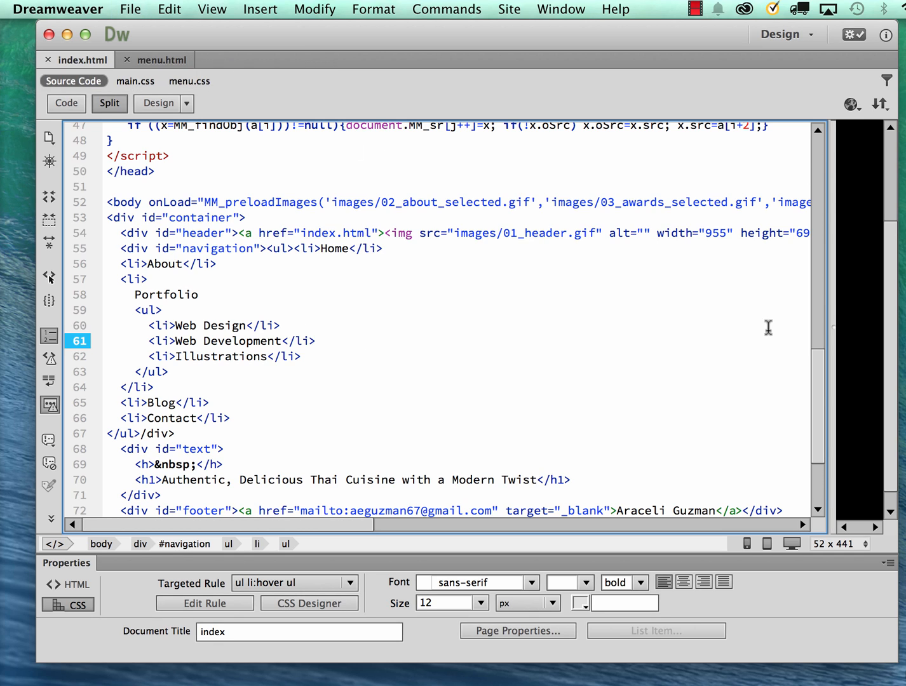
left_click_drag(829, 333, 310, 338)
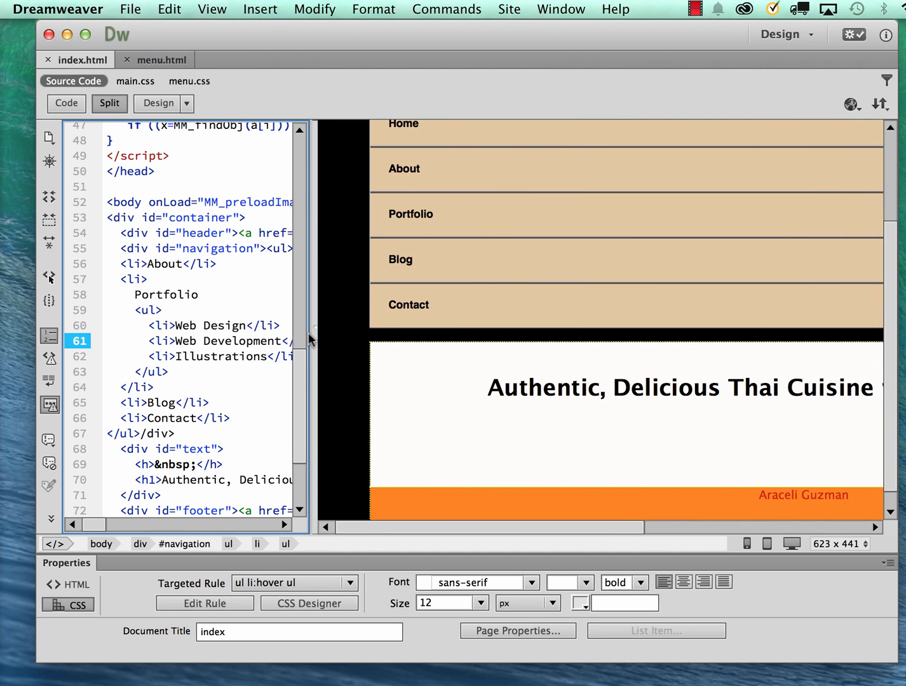
left_click(605, 480)
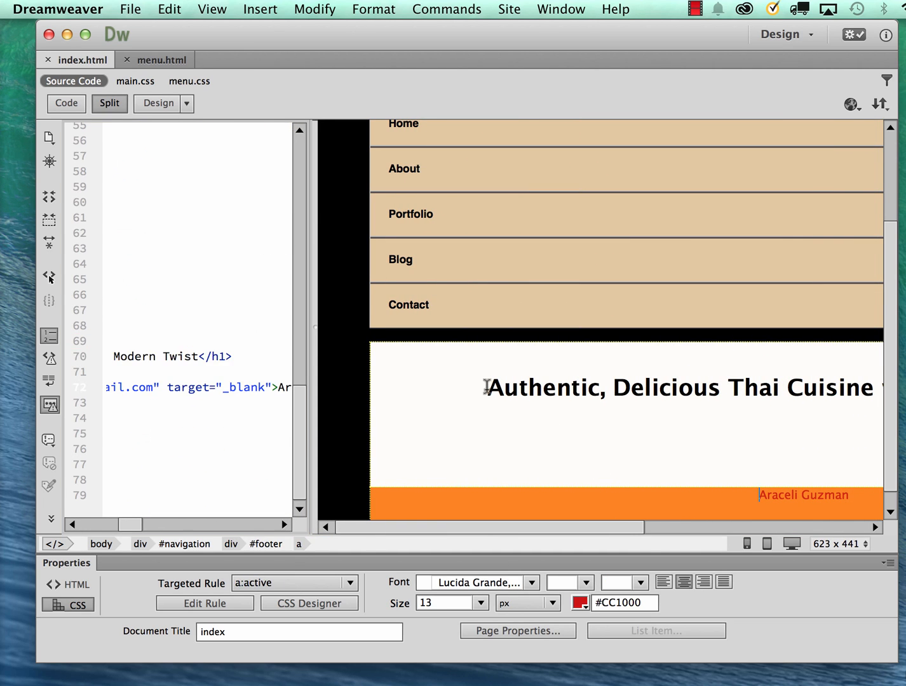
left_click_drag(488, 384, 735, 386)
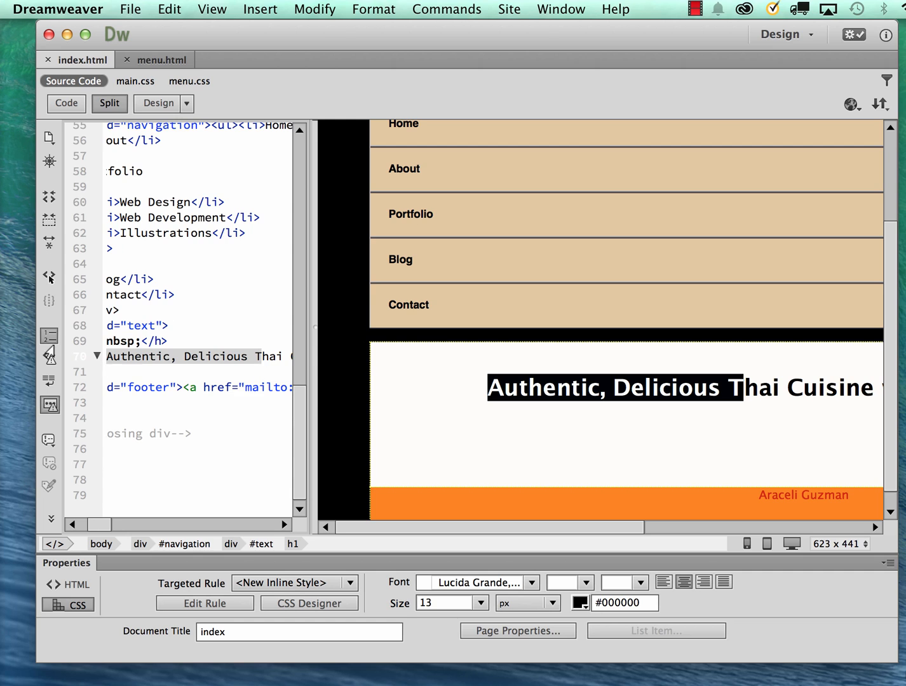
scroll(103, 353, "left", 4)
scroll(103, 353, "up", 1)
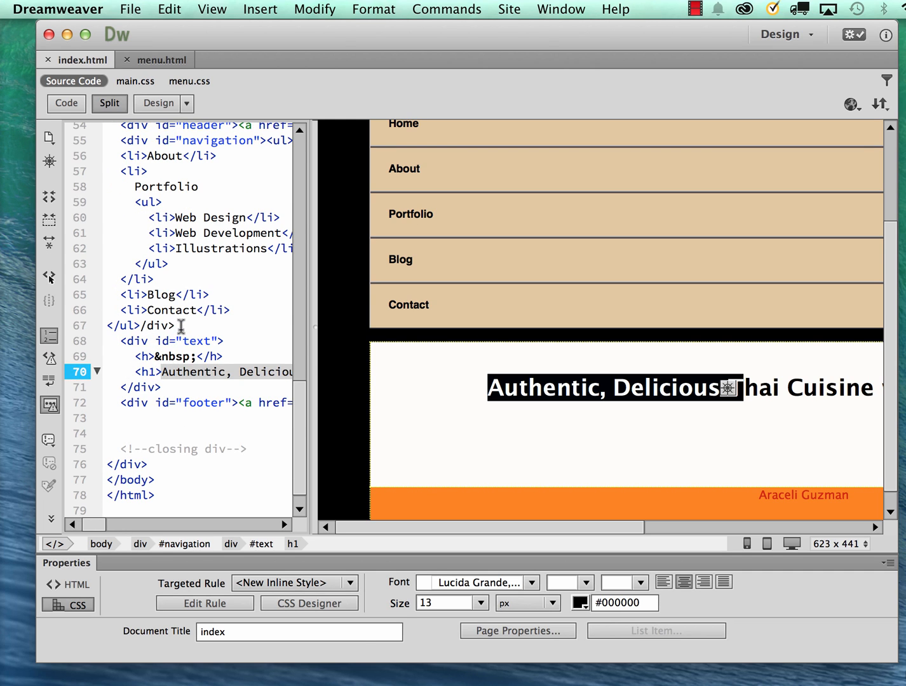
Insert five blank lines between the end of the navigation div and the text div, placing the cursor on line 69.
left_click(181, 325)
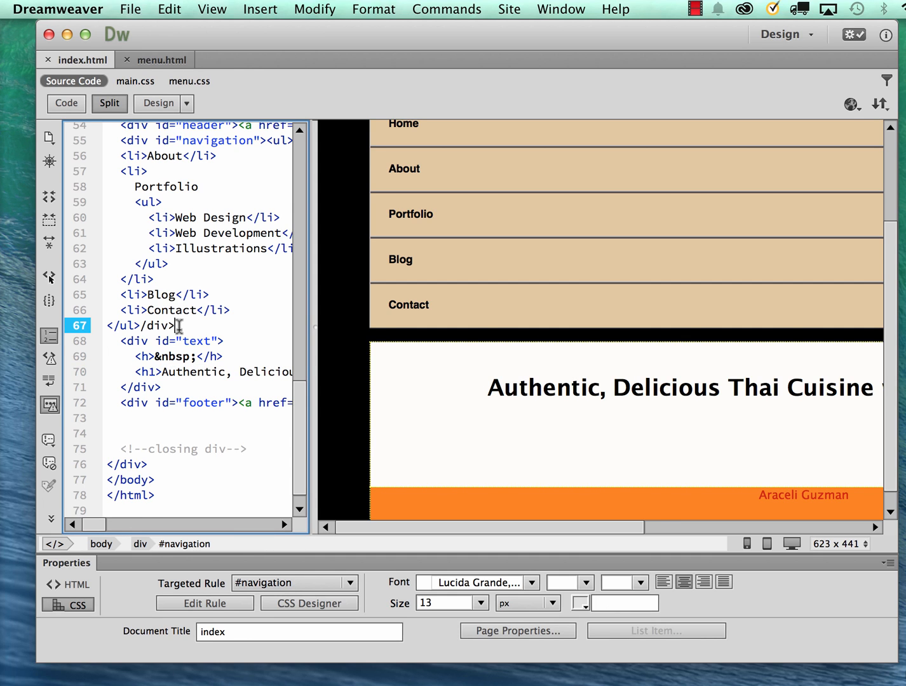
key("Return")
key("Return")
key("Return")
key("Return")
key("Return")
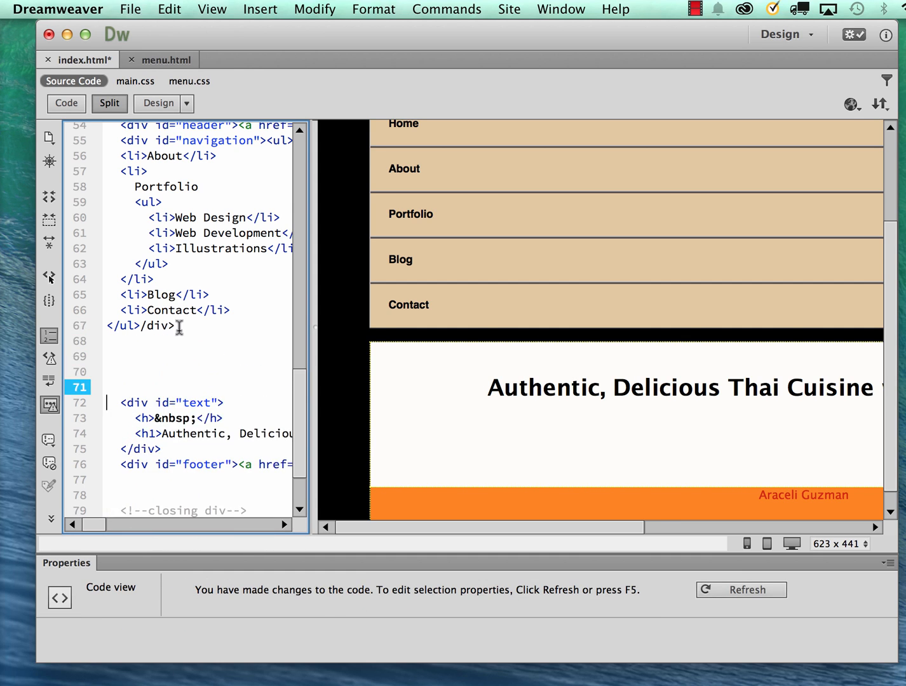
left_click(133, 355)
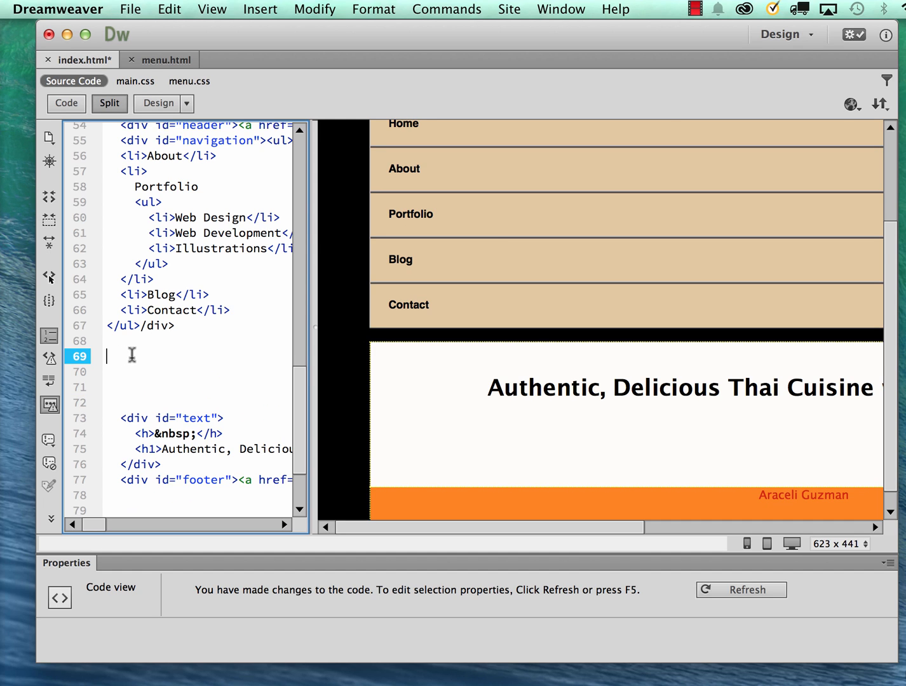
Set the height of the #gallery rule in main.css to 425 px using the CSS Designer.
left_click(572, 8)
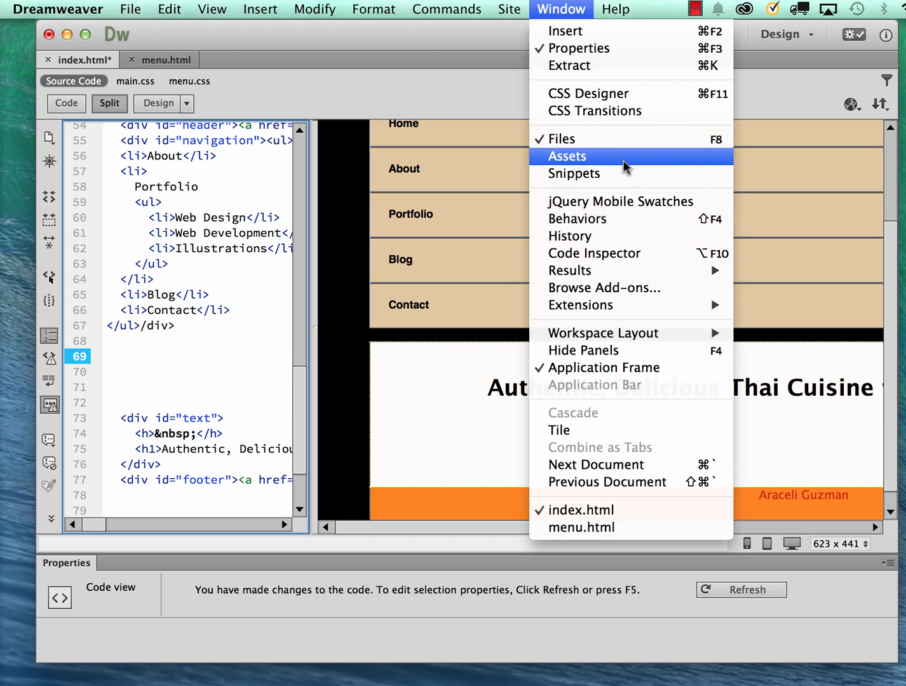
left_click(613, 94)
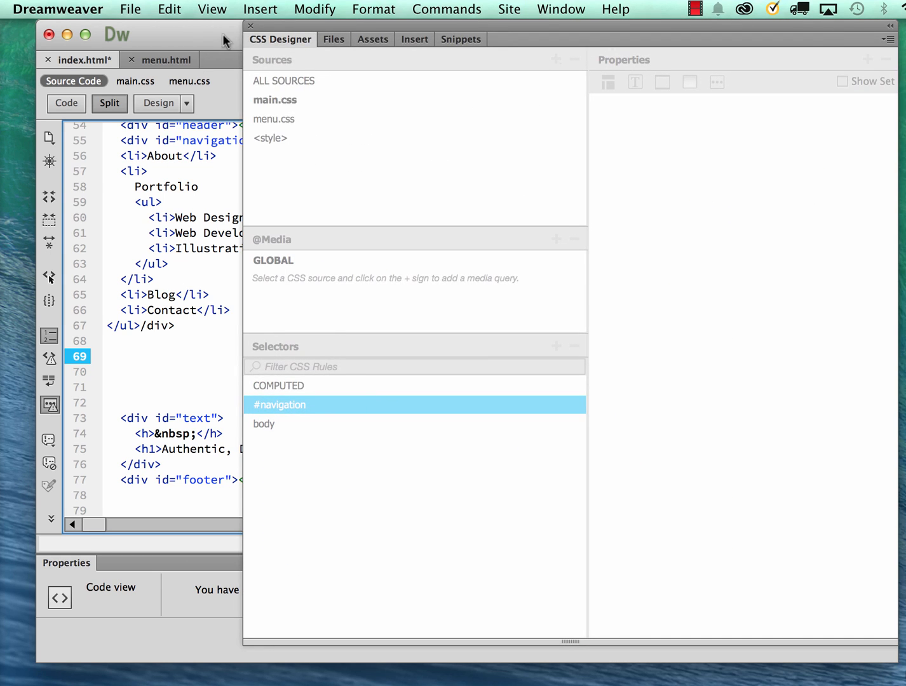
left_click(262, 103)
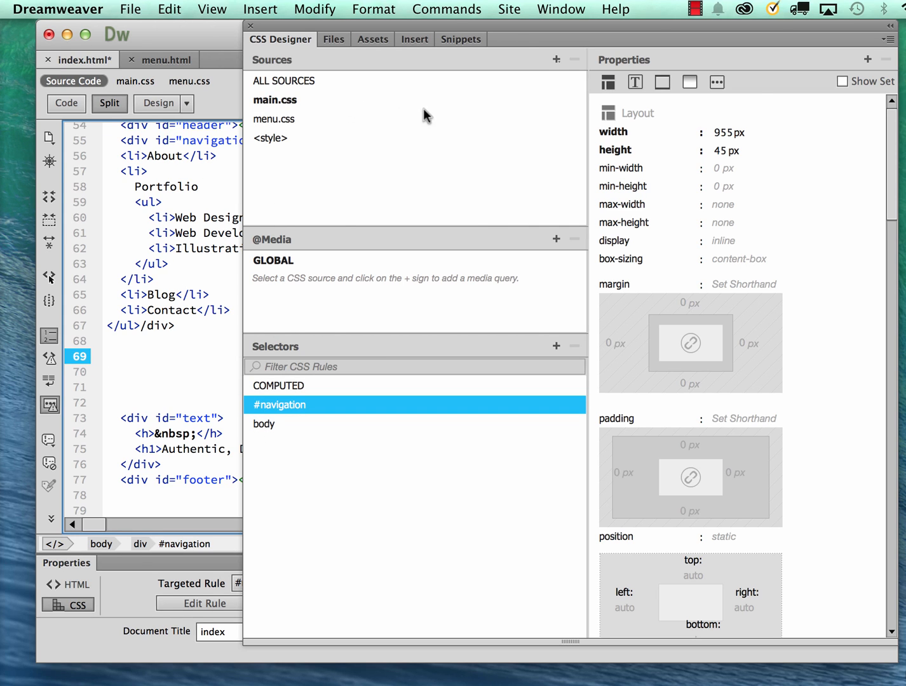
left_click(277, 99)
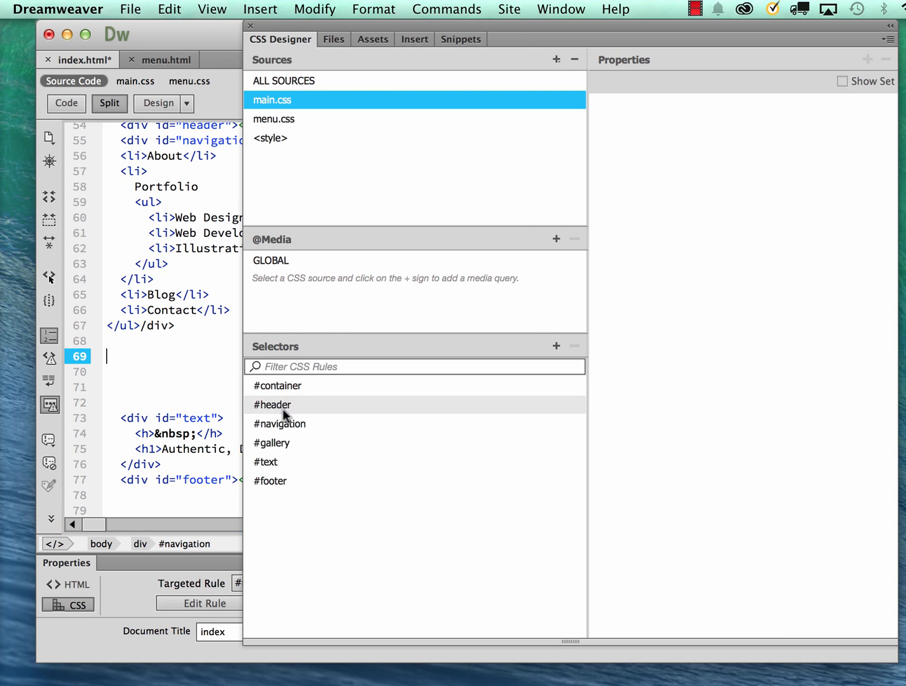
left_click(275, 444)
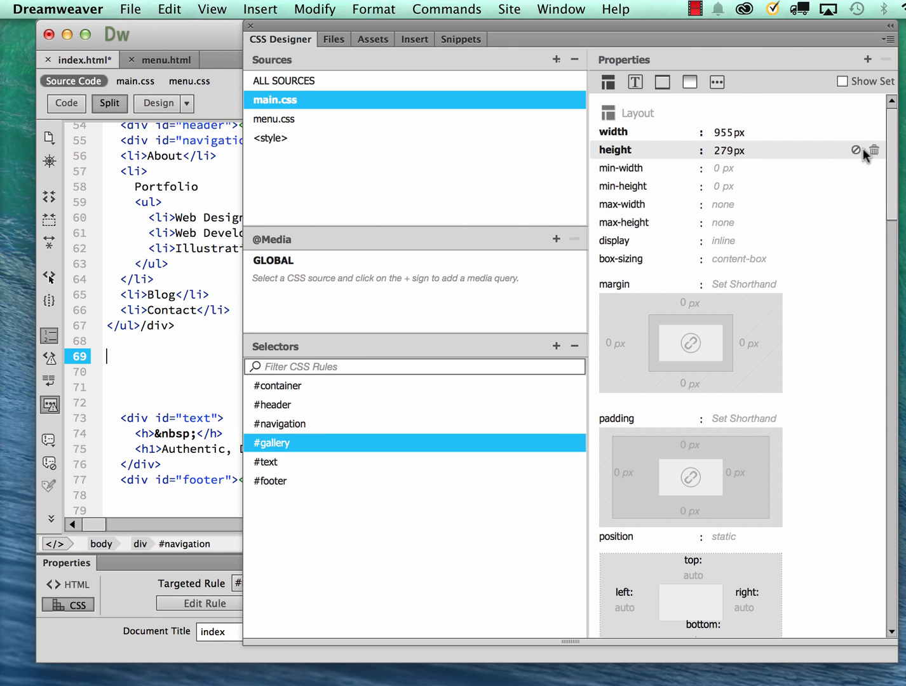
left_click(722, 150)
type("425")
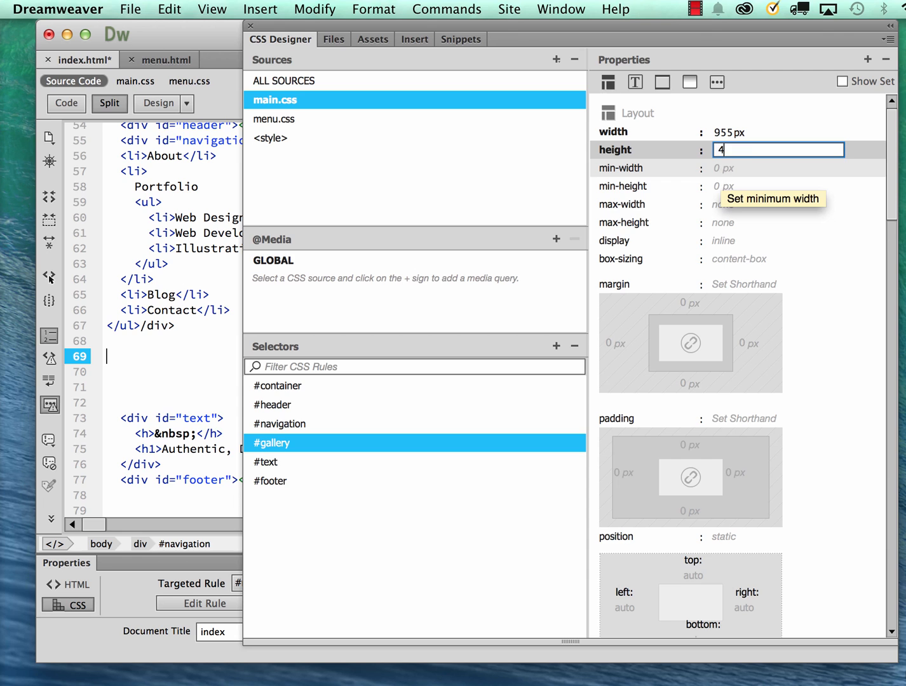
left_click(374, 469)
Insert a div with the ID gallery at line 70, between the navigation and text divs.
left_click(158, 367)
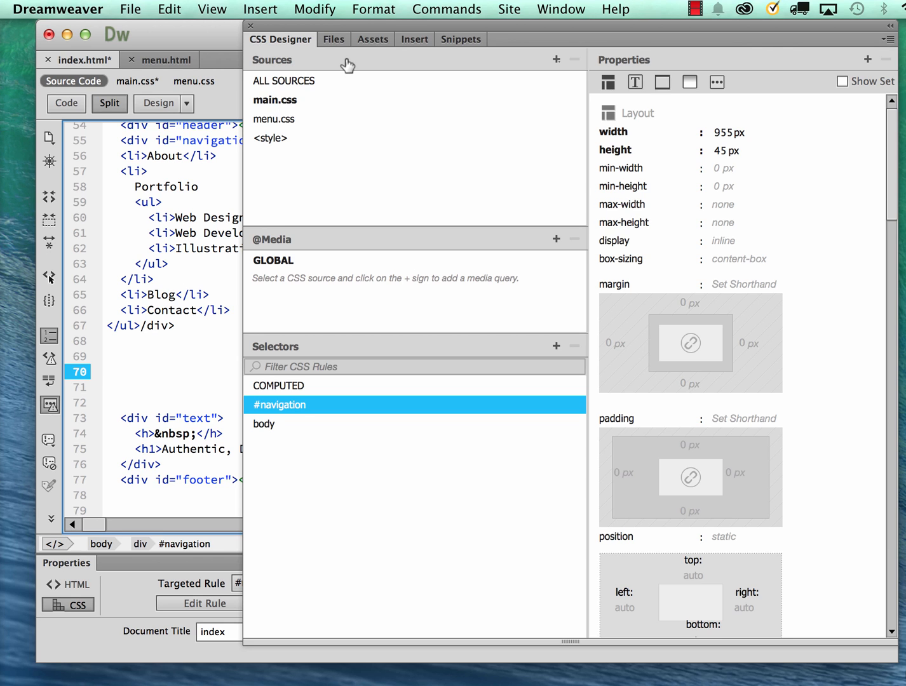
left_click_drag(320, 26, 826, 72)
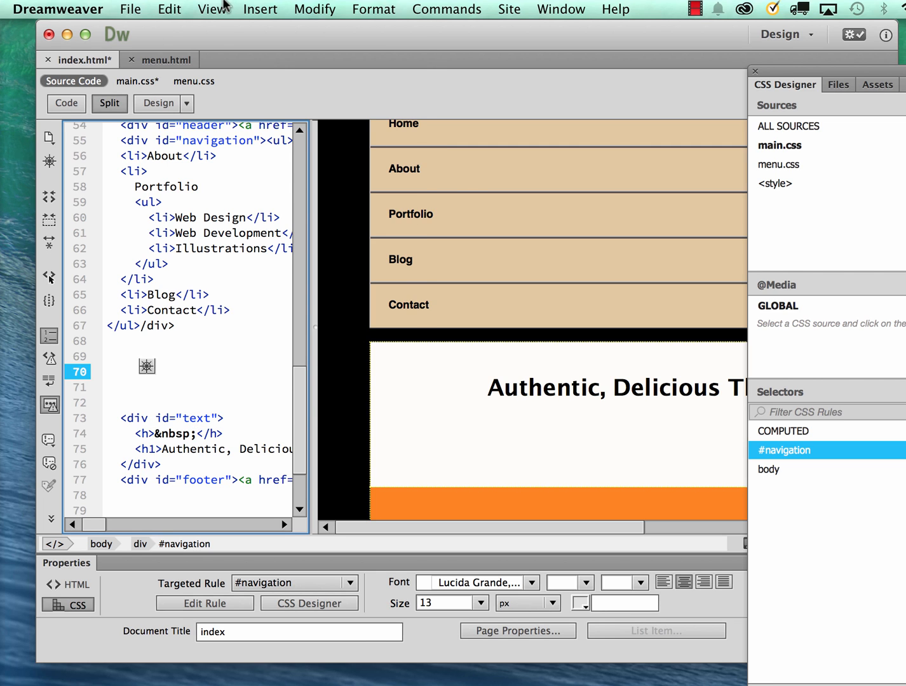
left_click(245, 9)
left_click(257, 30)
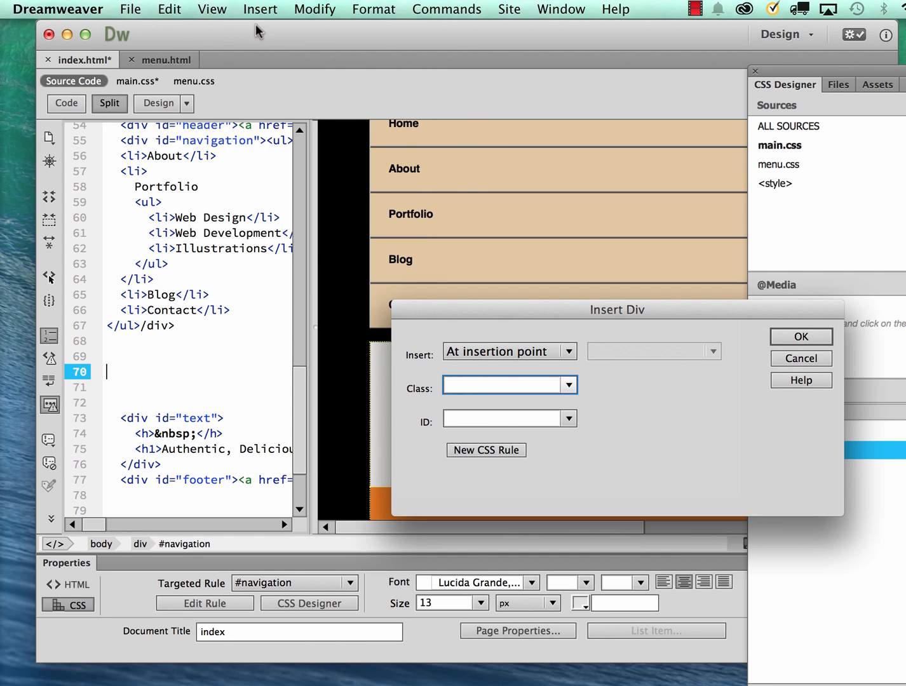
left_click(459, 425)
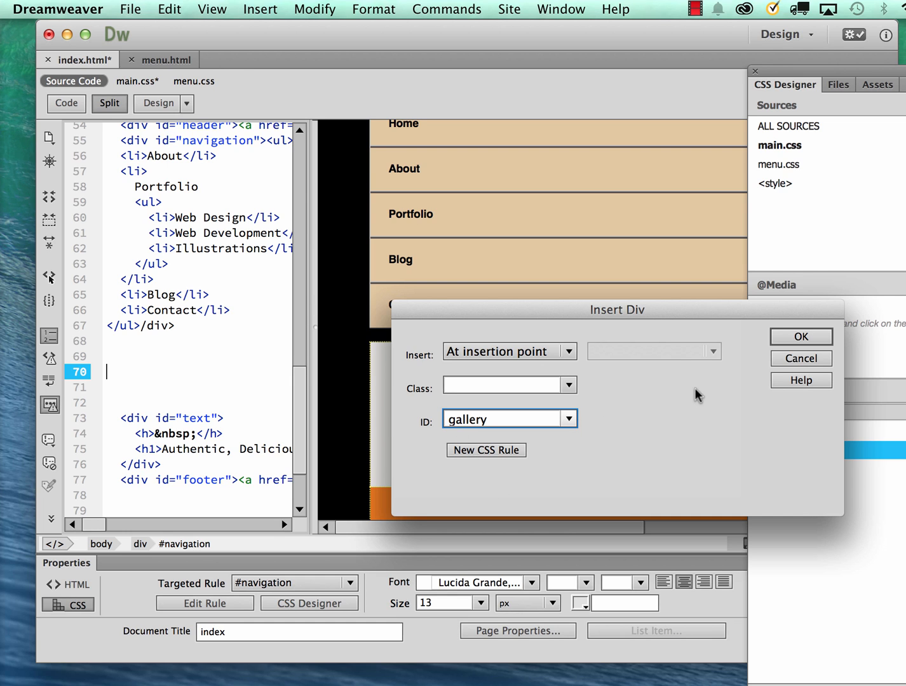
left_click(802, 337)
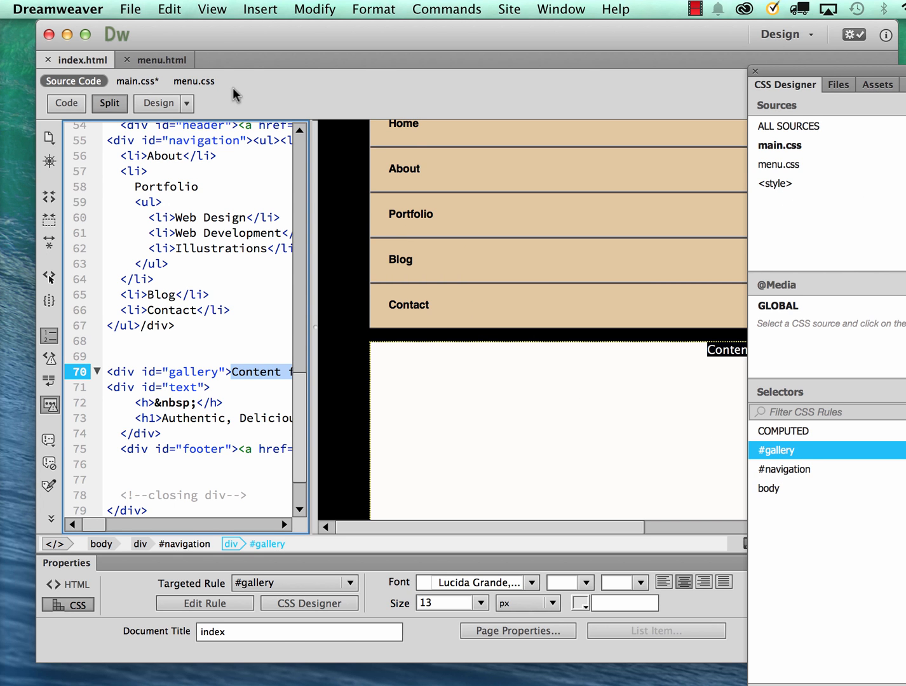
Open gallery_home.html from the areceli folder in Dreamweaver and bring its code into view.
left_click_drag(225, 36, 276, 373)
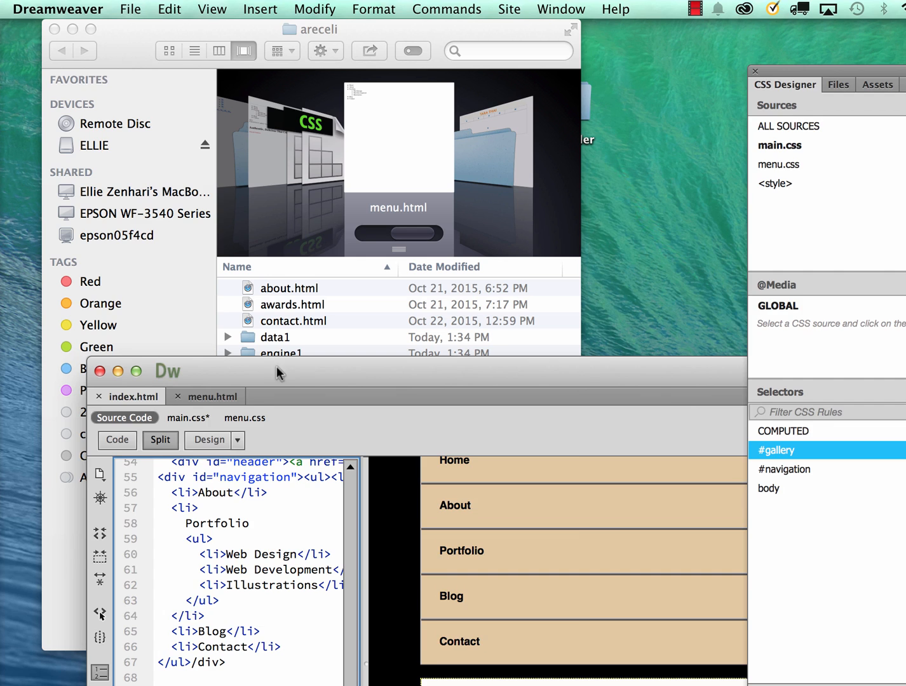
left_click(127, 51)
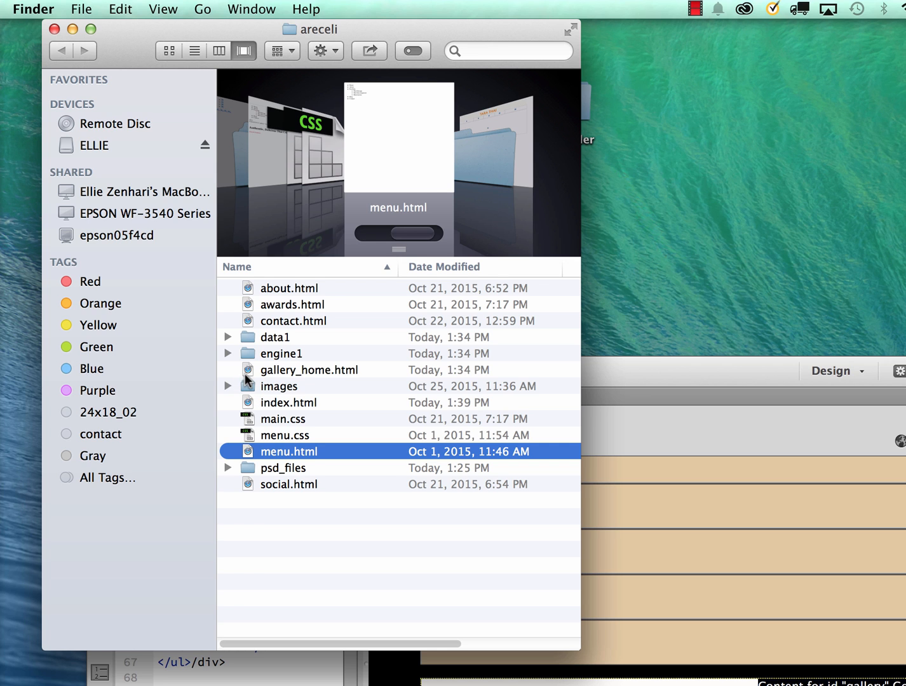
left_click(244, 372)
left_click_drag(245, 369, 3, 545)
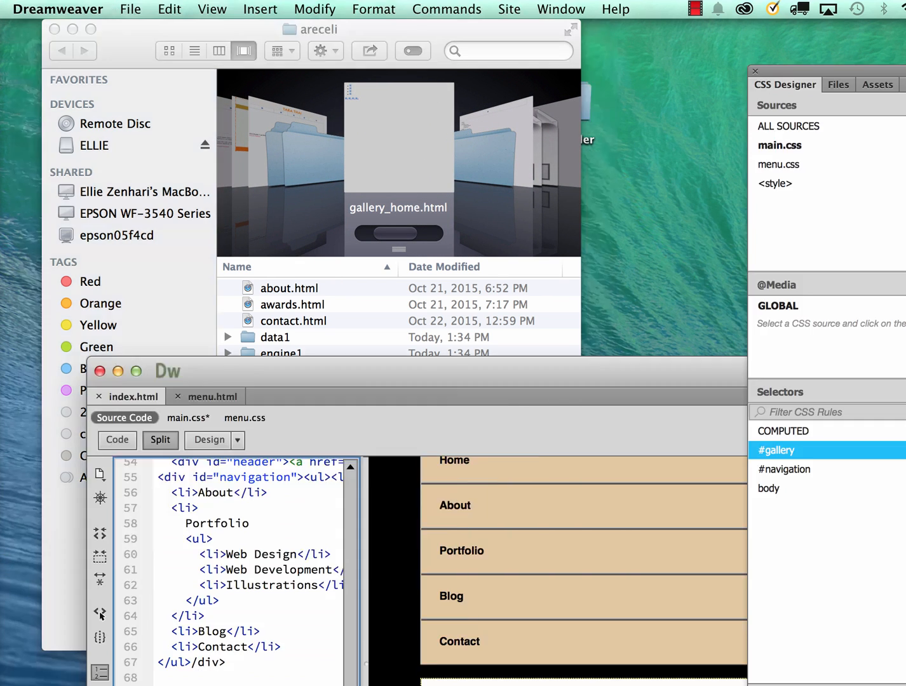
left_click_drag(229, 377, 244, 116)
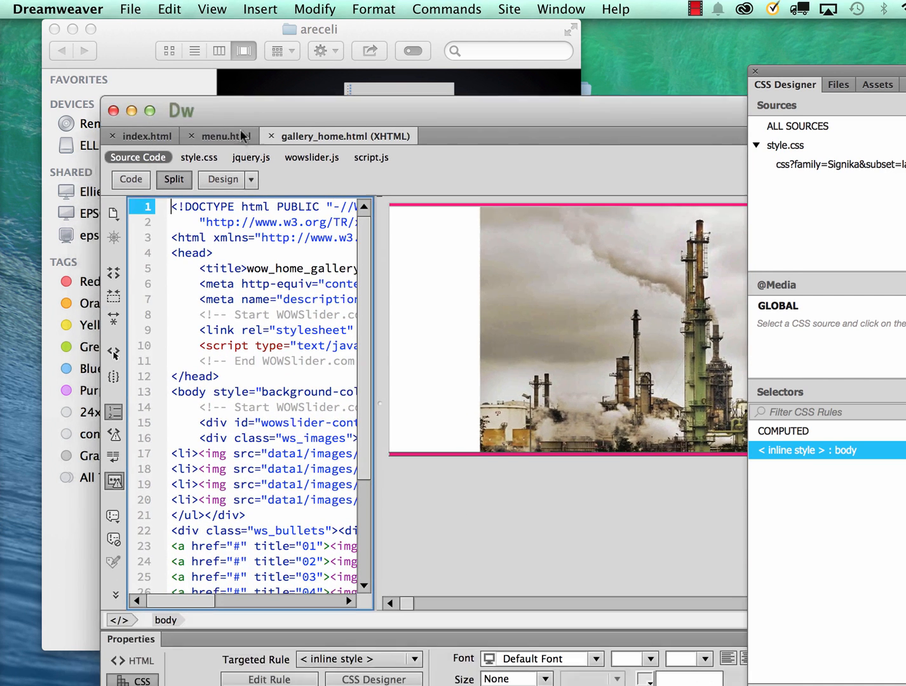
Copy the WOWSlider.com HEAD section, from its start comment to its end comment, in gallery_home.html.
left_click_drag(381, 407, 835, 420)
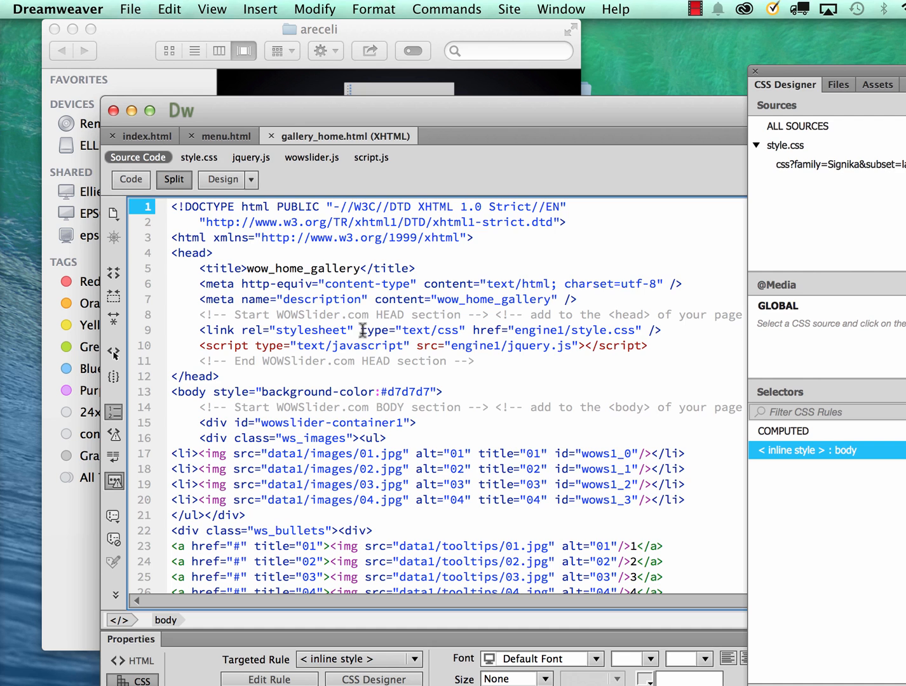
left_click_drag(195, 313, 485, 371)
left_click_drag(854, 67, 905, 68)
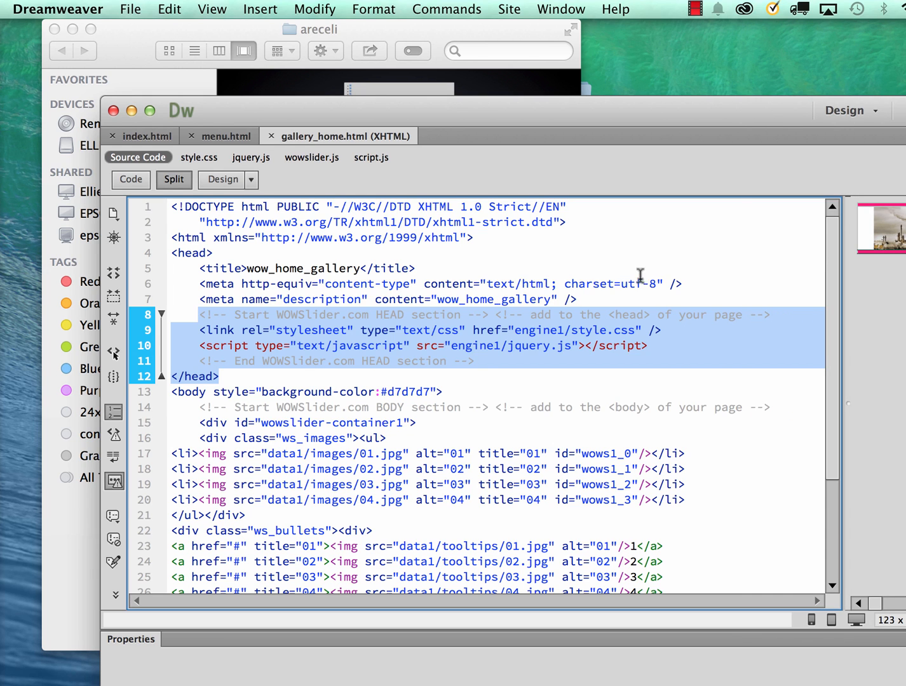
left_click(511, 357)
left_click_drag(661, 353, 180, 314)
key("super+c")
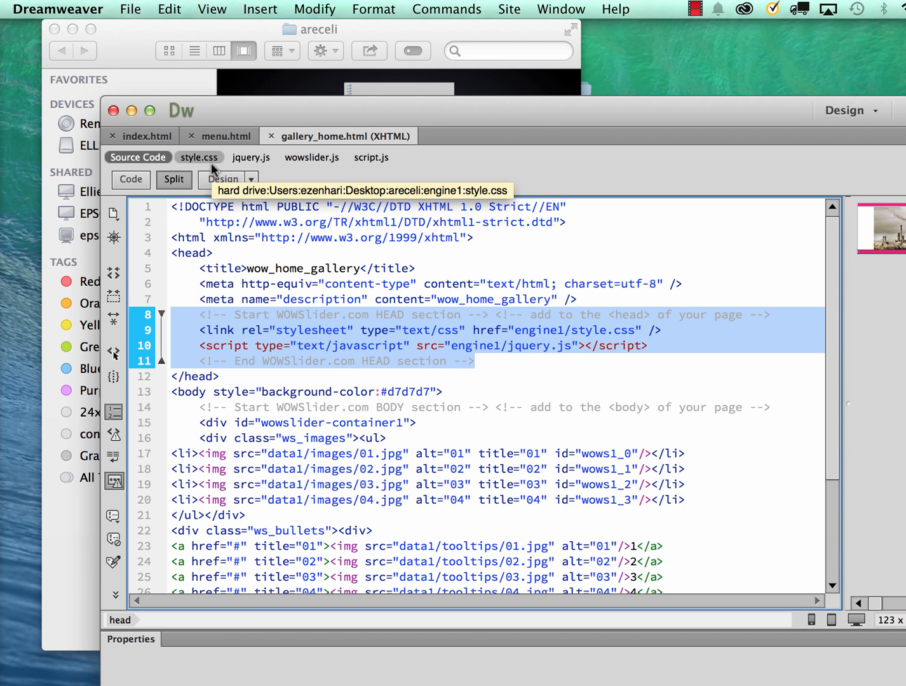
Paste the WOWSlider HEAD section into index.html on new blank lines below the menu.css link.
left_click(145, 136)
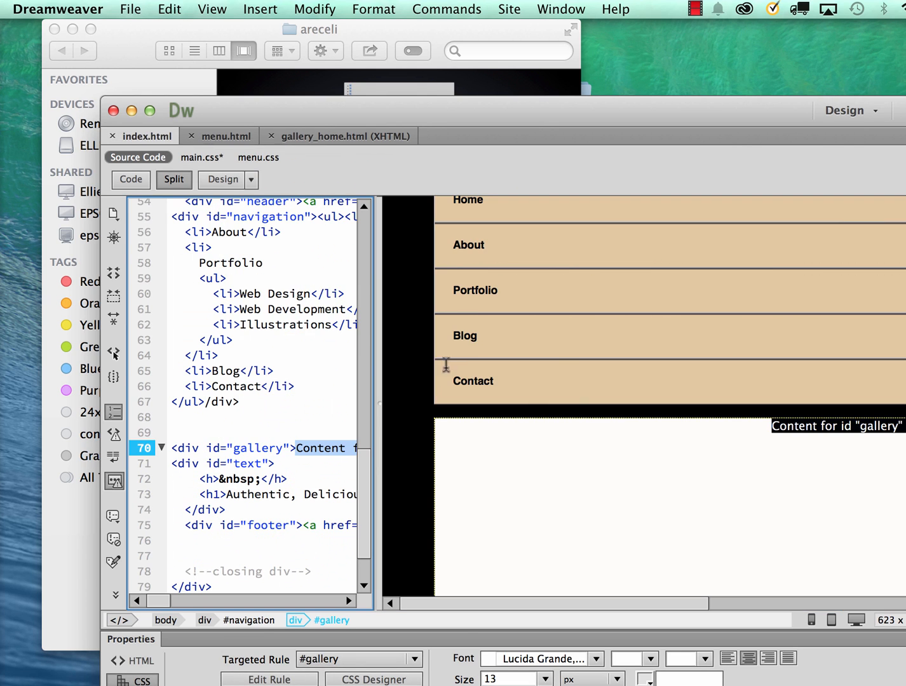
left_click(129, 179)
scroll(399, 326, "up", 18)
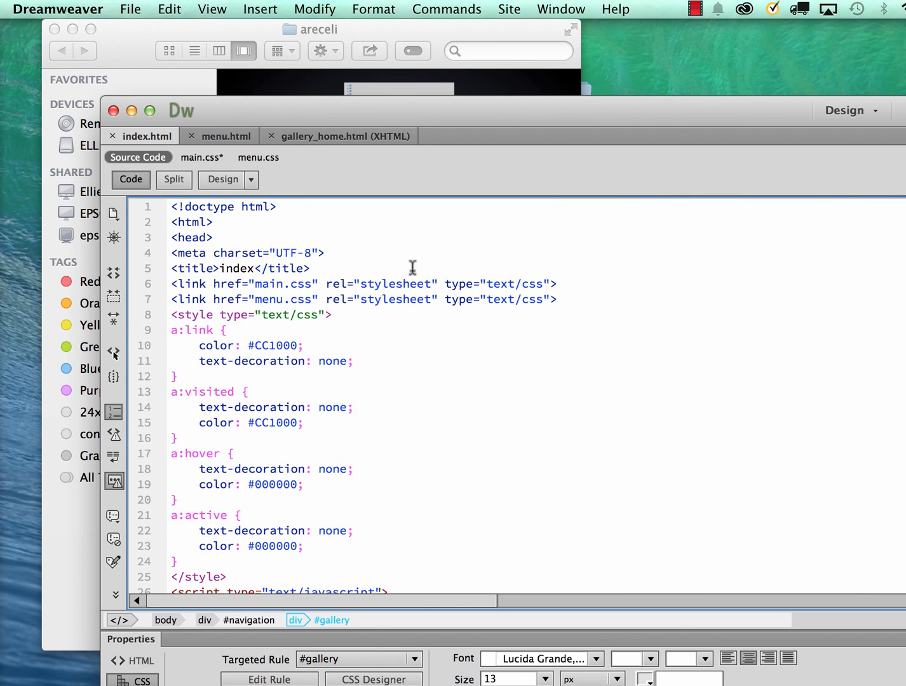
left_click(568, 300)
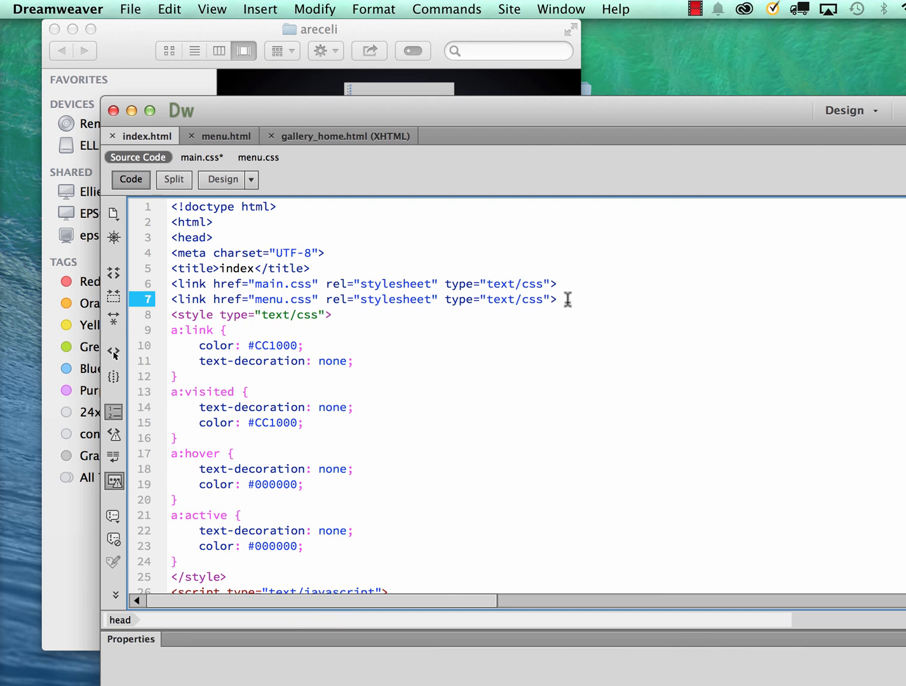
key("Return")
key("Return")
key("Return")
key("Return")
left_click(256, 324)
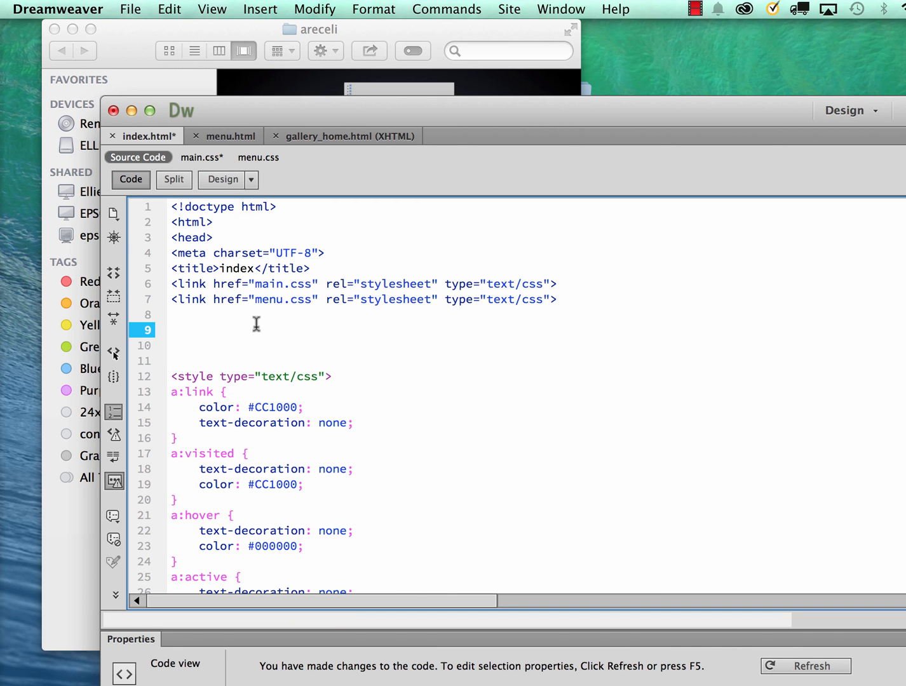
key("super+v")
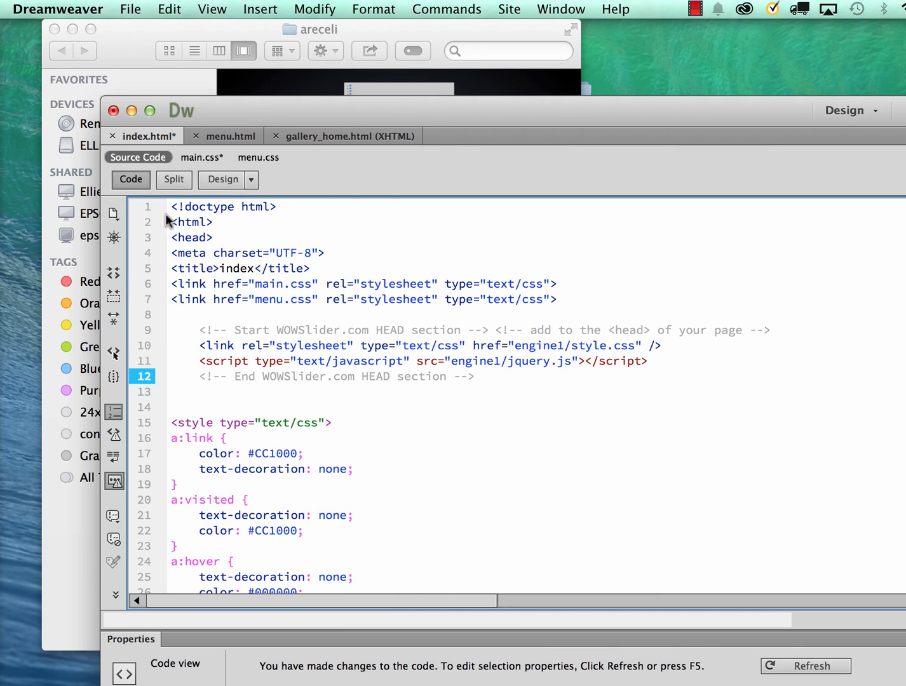
Copy the whole WOWSlider.com BODY section, lines 14 to 32, from gallery_home.html.
left_click(320, 135)
scroll(437, 352, "down", 1)
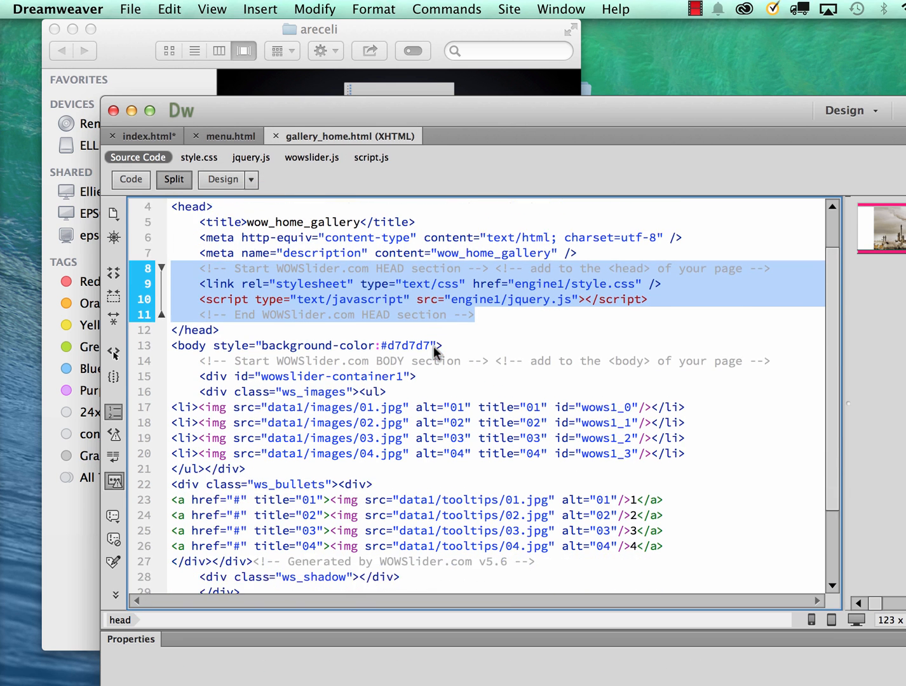
scroll(436, 352, "down", 2)
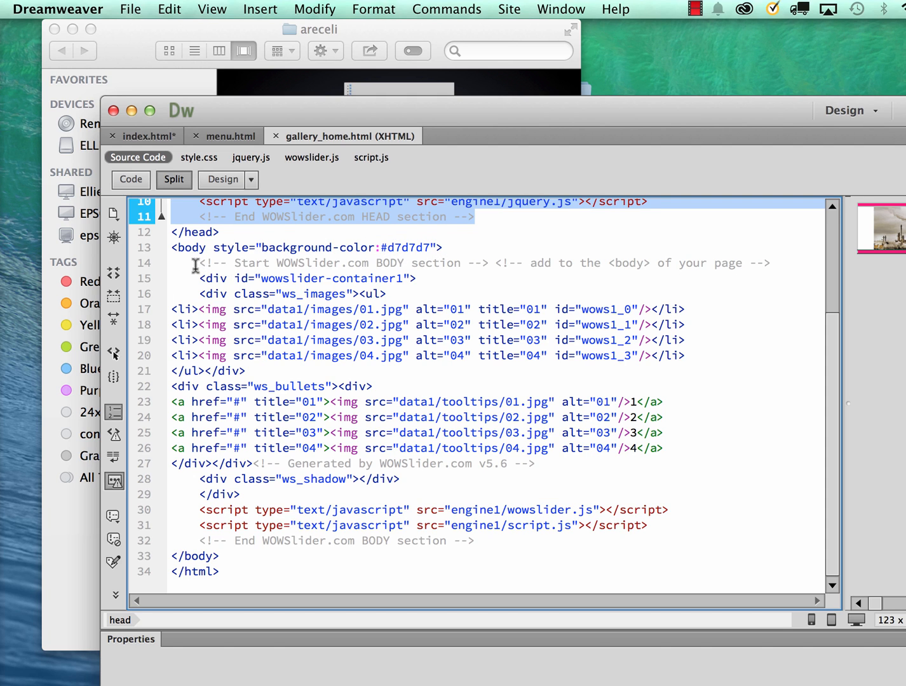
left_click_drag(195, 264, 536, 543)
key("super+c")
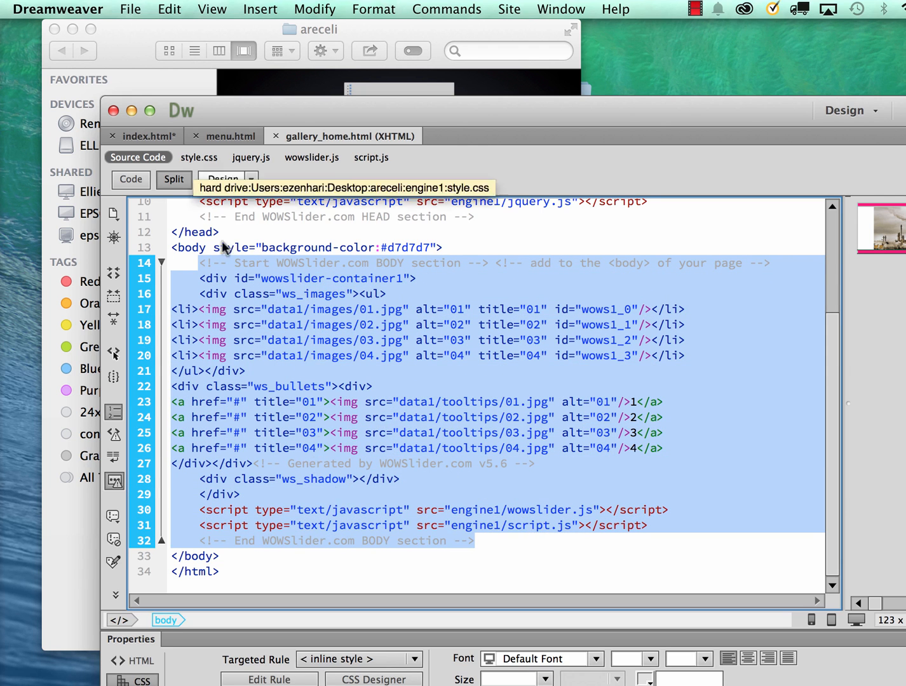
Replace the placeholder text in index.html's gallery div with the copied WOWSlider BODY section and save the page.
left_click(145, 137)
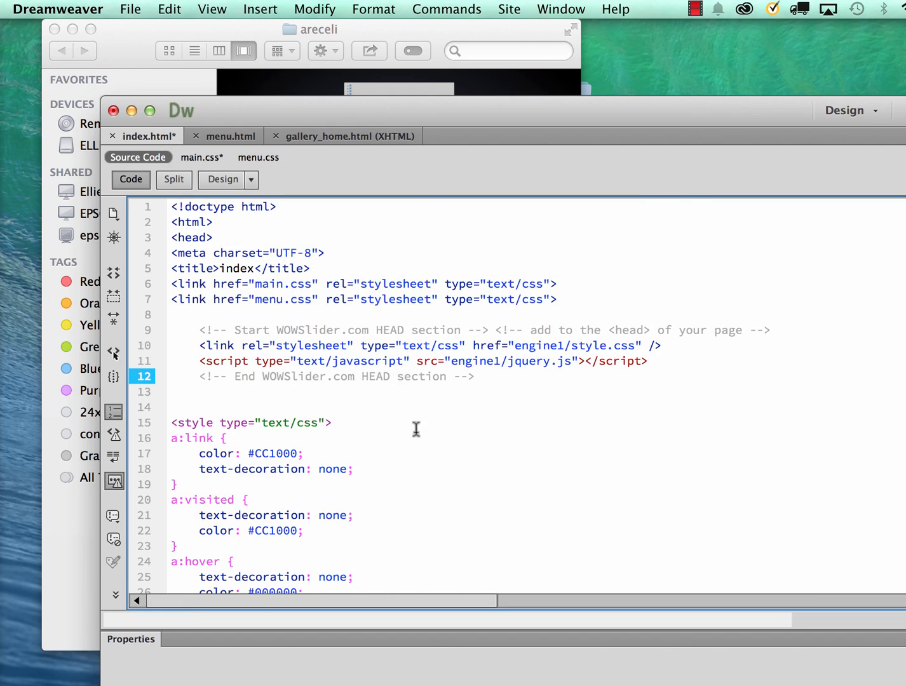
scroll(416, 429, "down", 8)
scroll(416, 429, "down", 13)
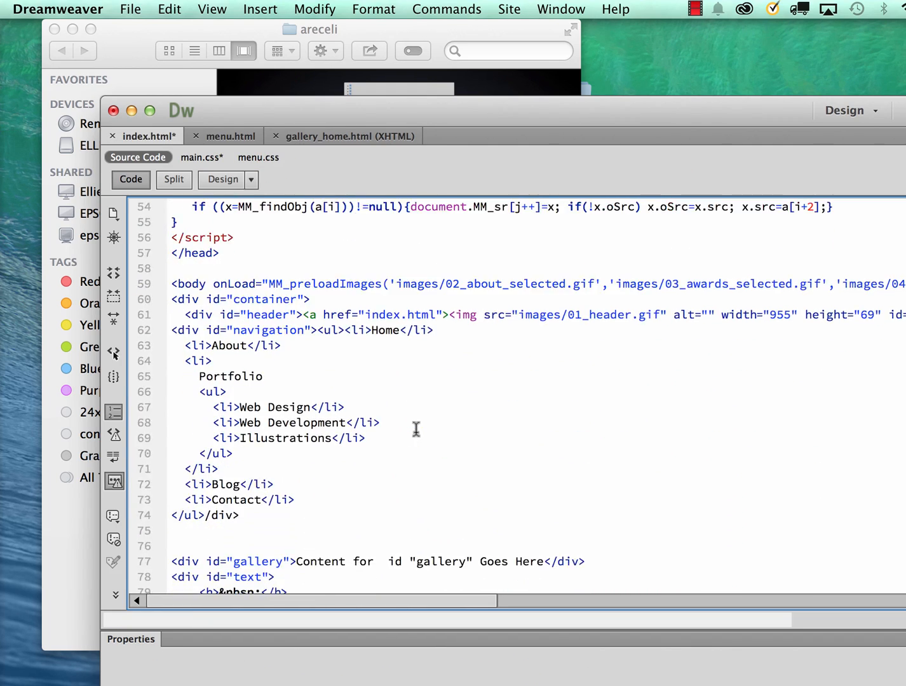
scroll(416, 428, "down", 1)
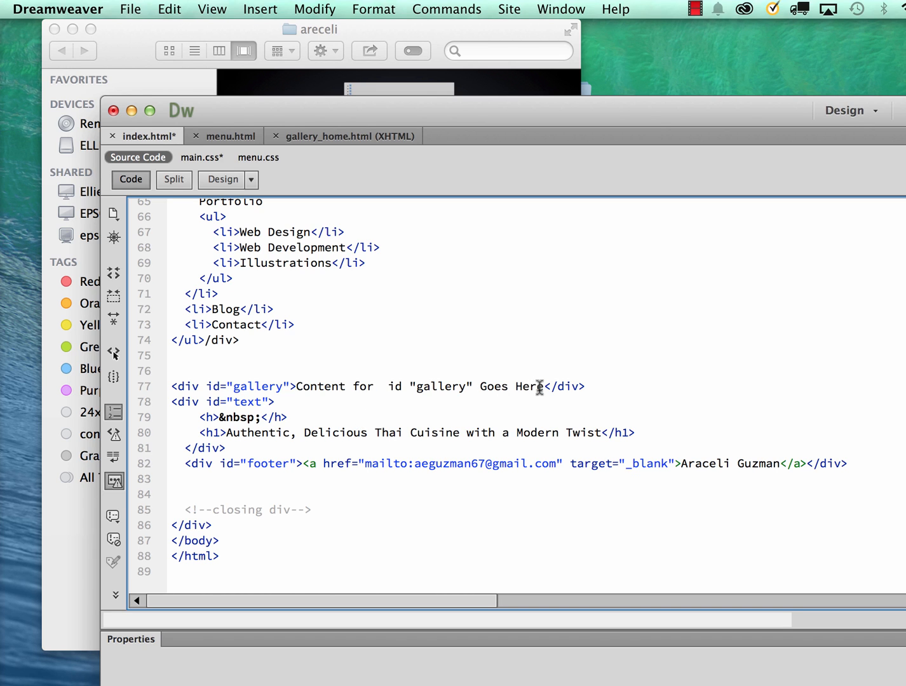
left_click_drag(540, 388, 297, 382)
key("super+v")
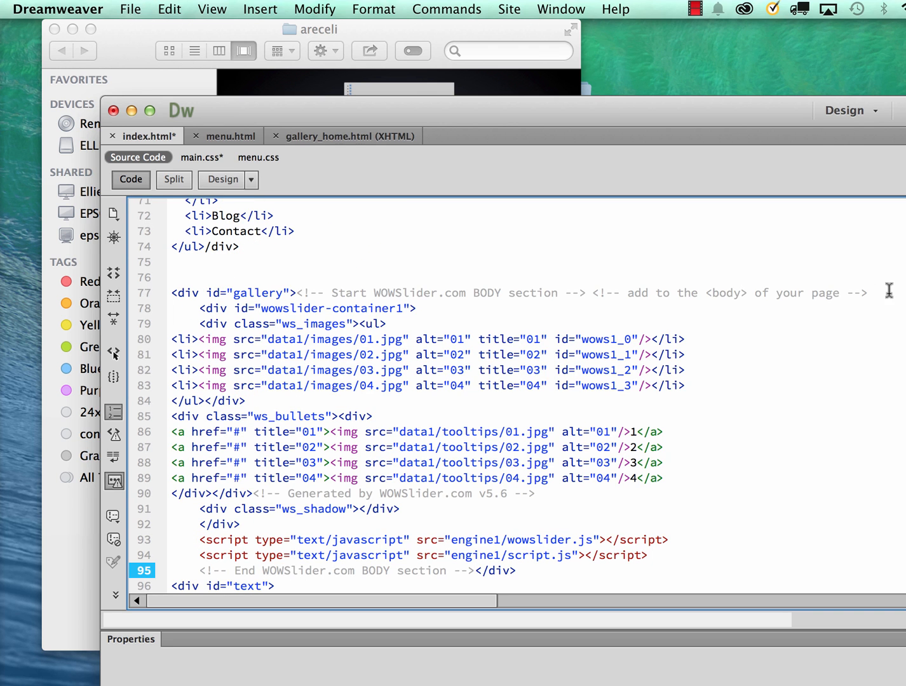
key("super+s")
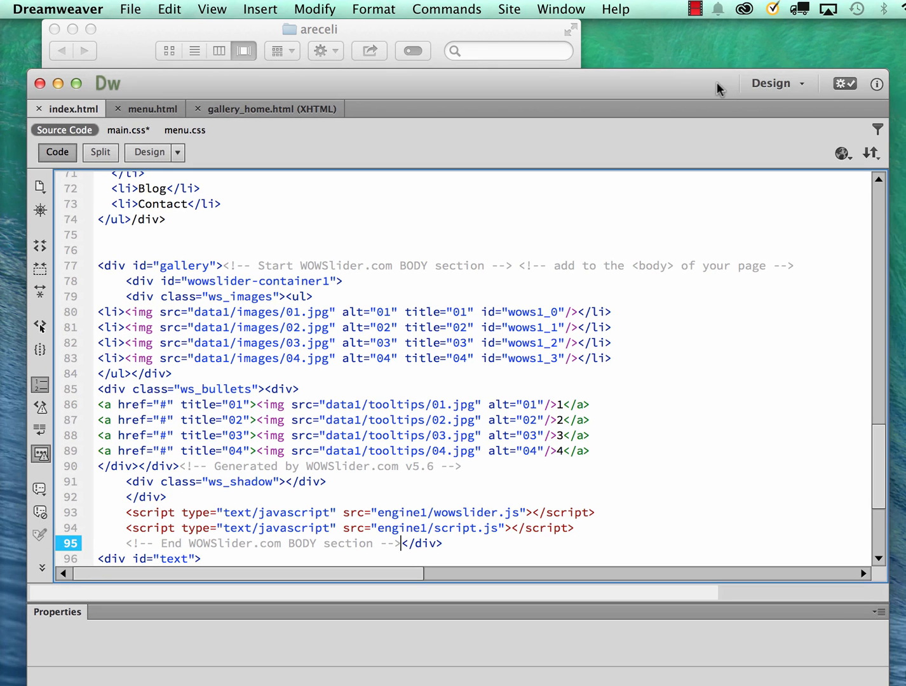
Preview index.html in the browser, saving the modified related files, check the gallery slideshow, and close the browser window.
left_click_drag(794, 111, 721, 84)
left_click(842, 153)
left_click(867, 171)
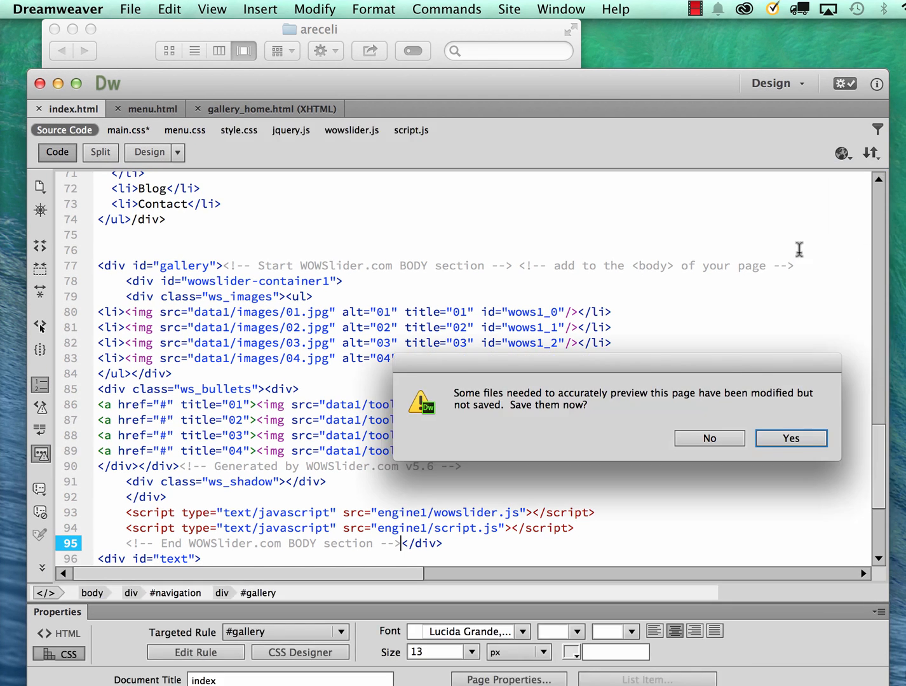
left_click(788, 439)
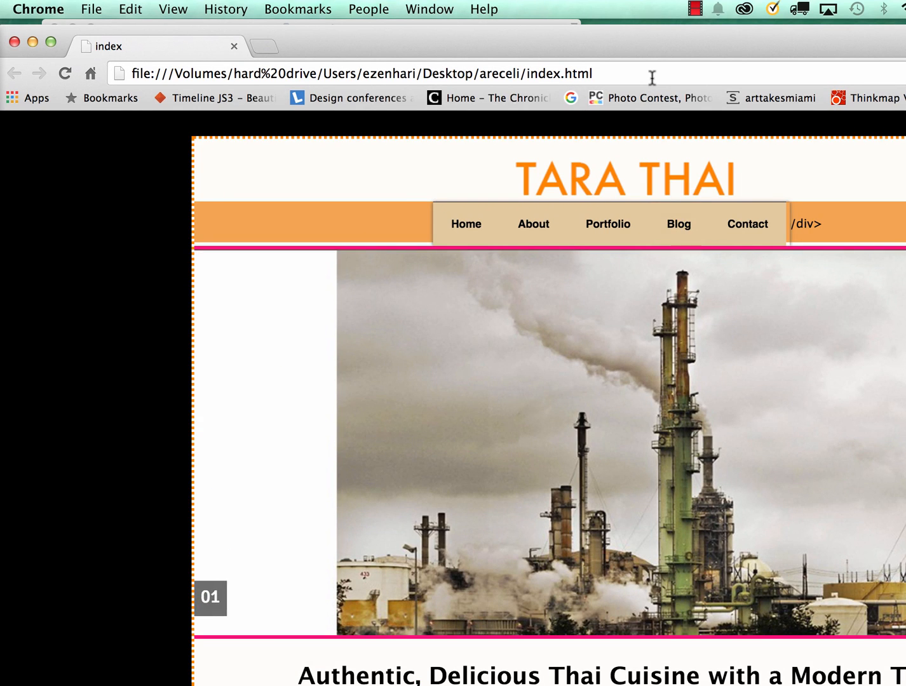
left_click_drag(657, 48, 439, 6)
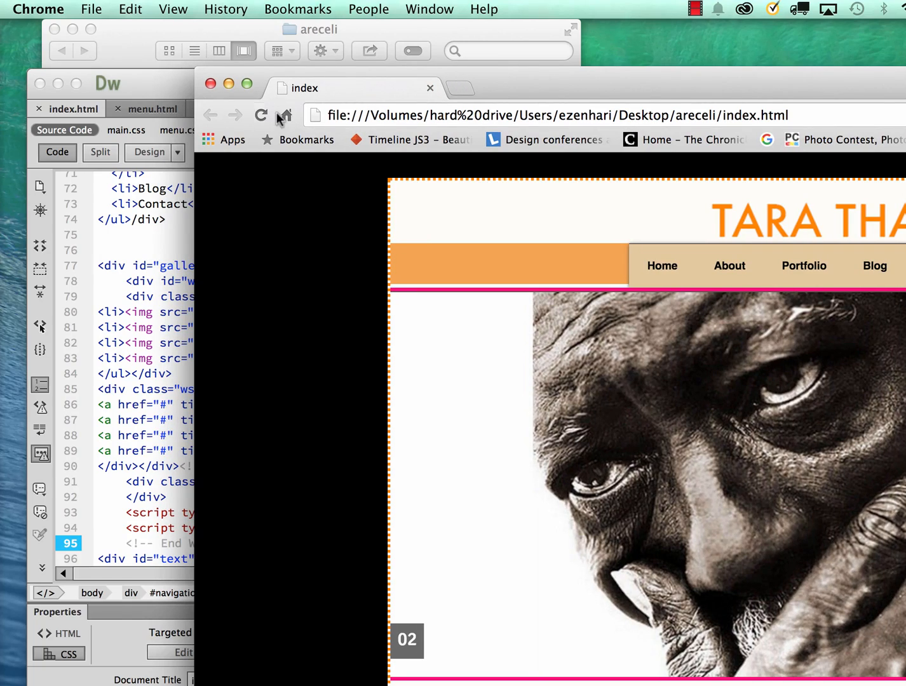
left_click(208, 84)
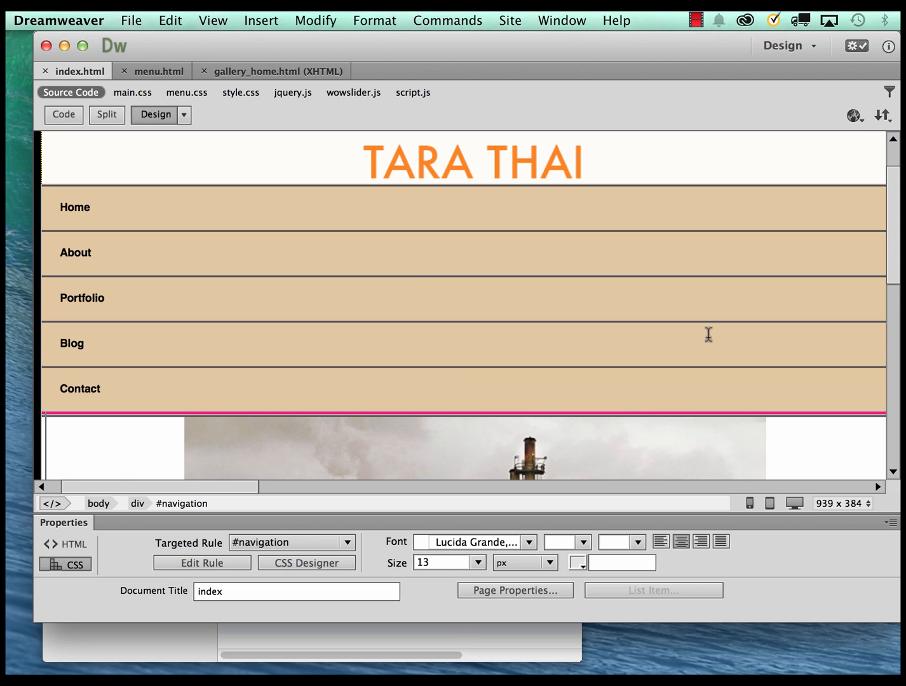
Preview index.html in the browser, check the navigation menu and gallery slideshow, and close the browser window.
left_click(853, 117)
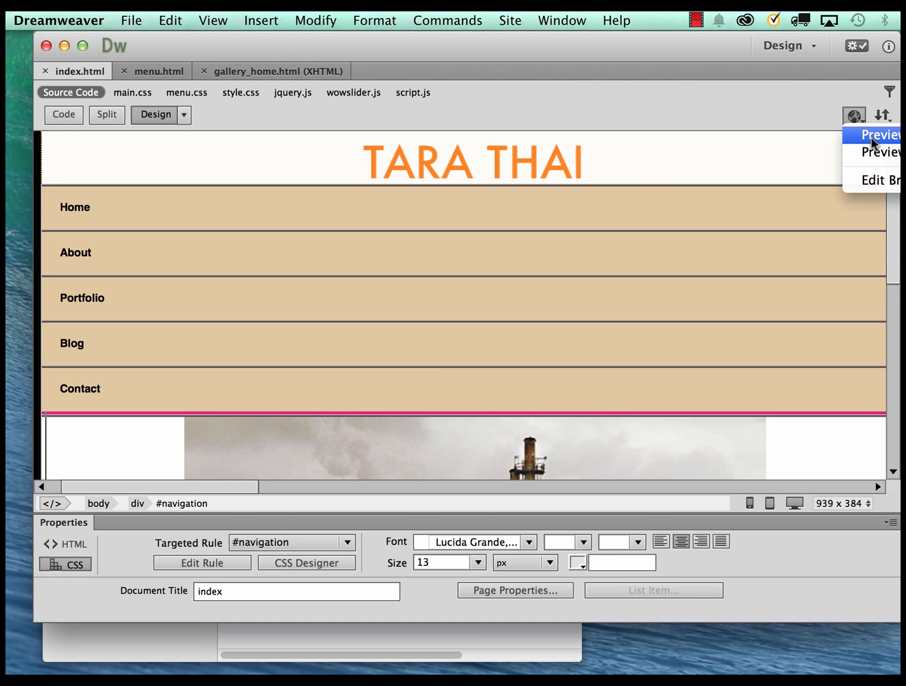
left_click(866, 134)
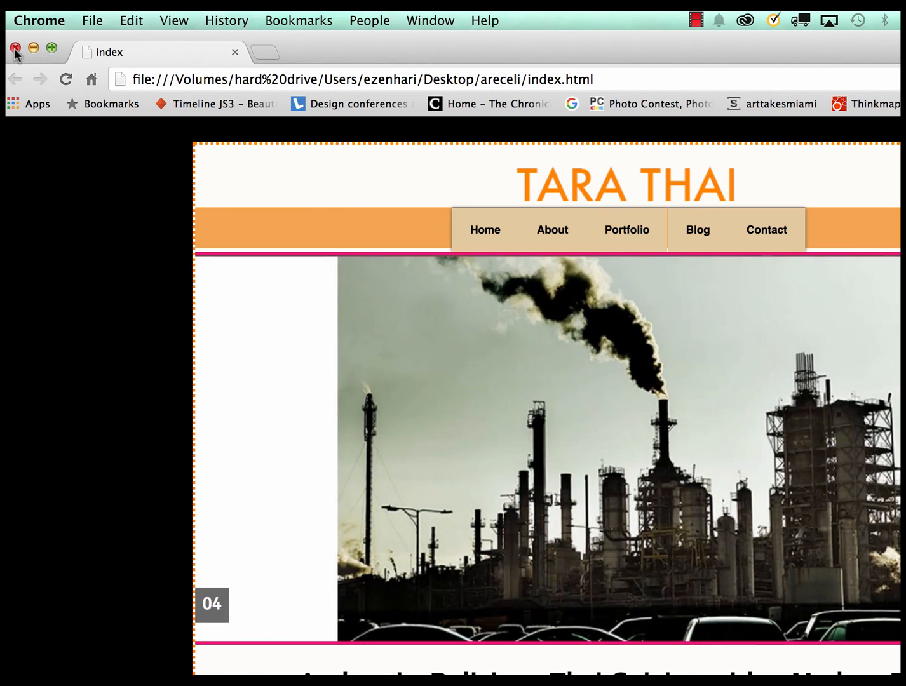
left_click(16, 48)
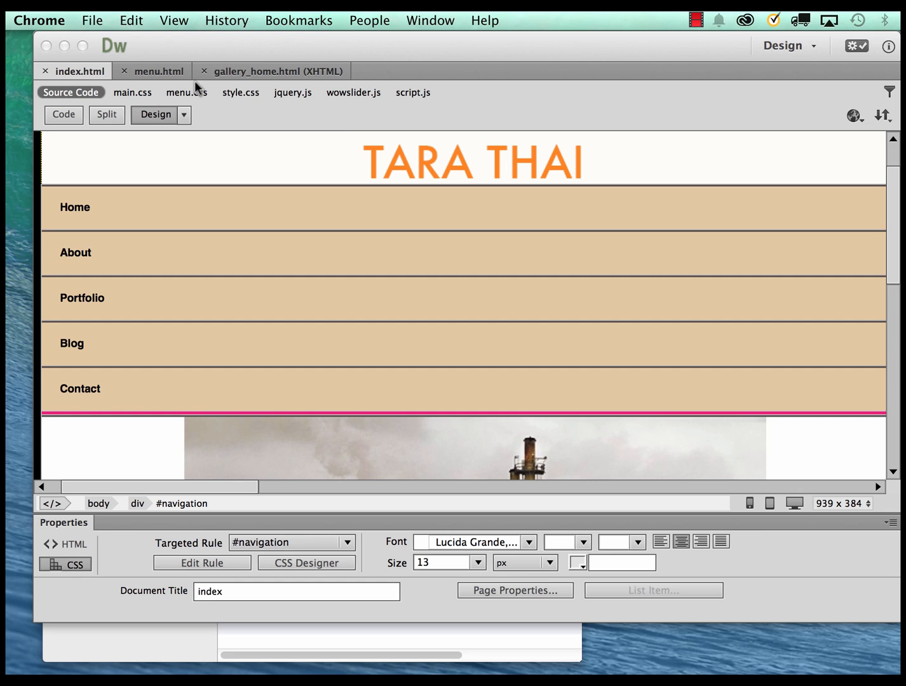
Examine the menu items and the gallery list item in Design view, looking at how they are nested on the page.
left_click(445, 202)
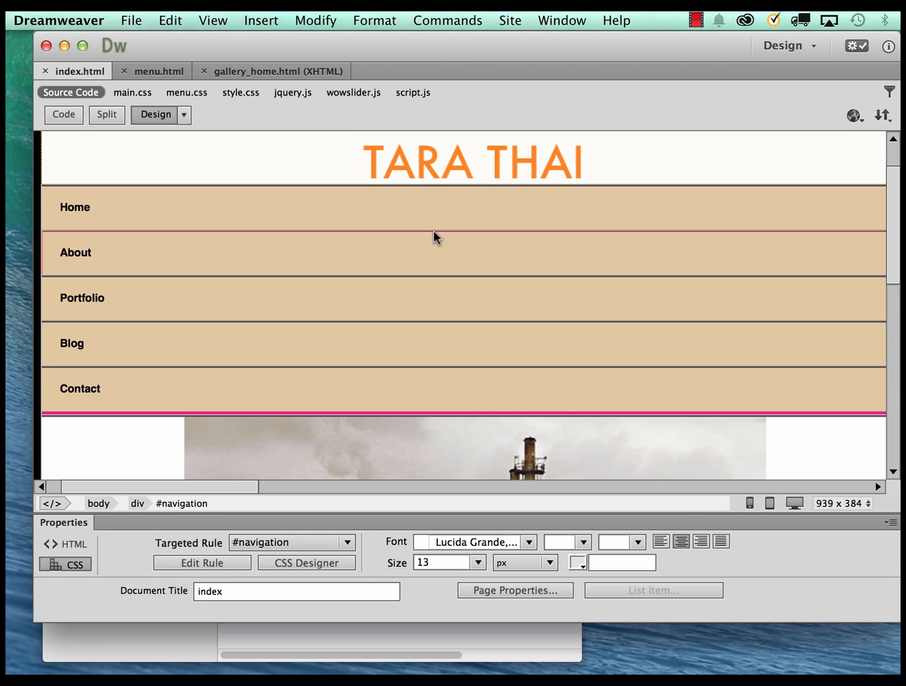
left_click(432, 229)
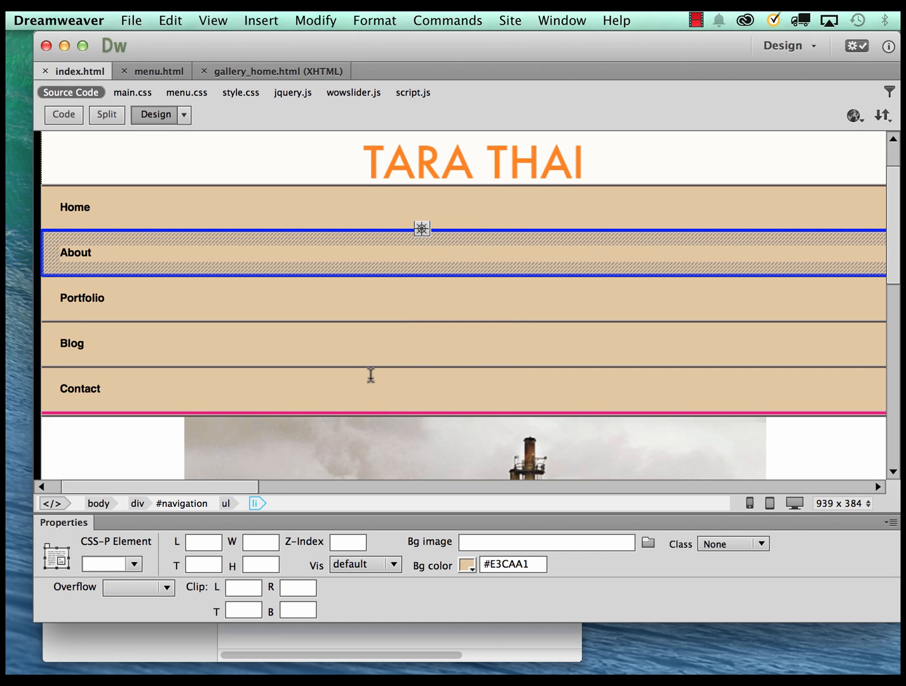
left_click(162, 415)
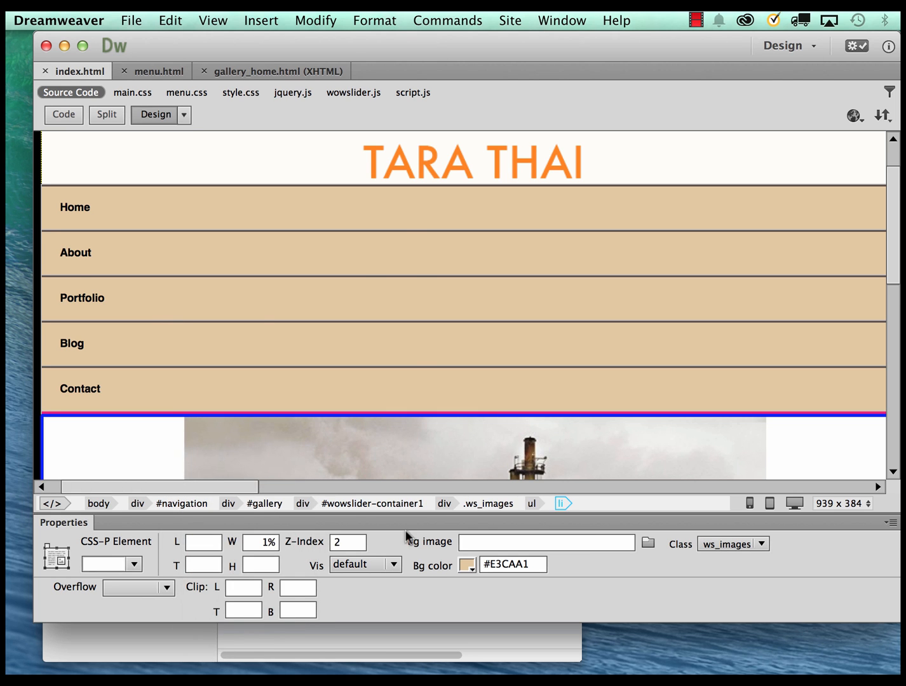
scroll(347, 370, "down", 1)
scroll(347, 363, "down", 10)
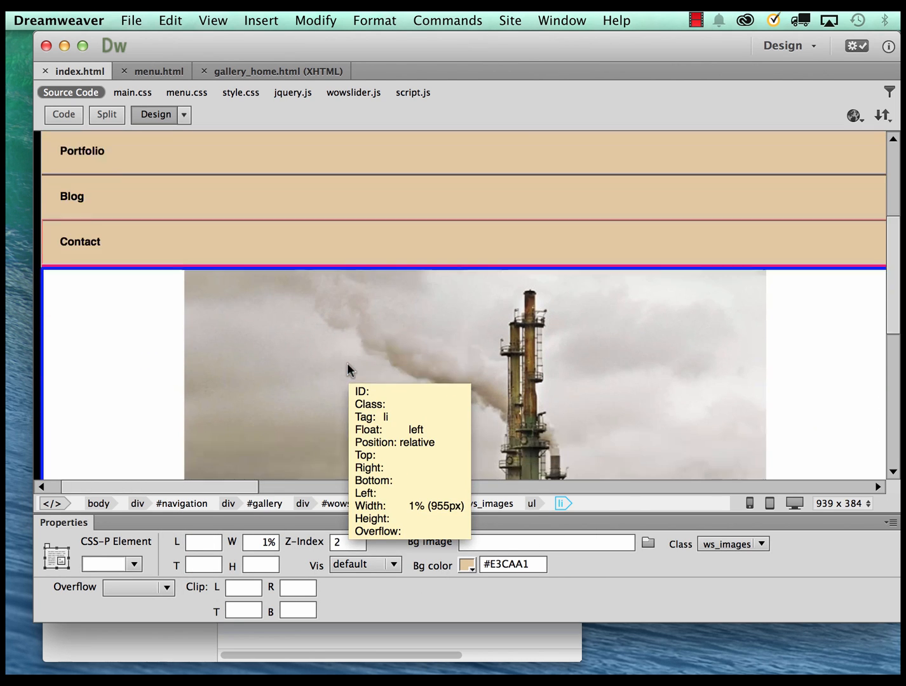
scroll(346, 366, "down", 3)
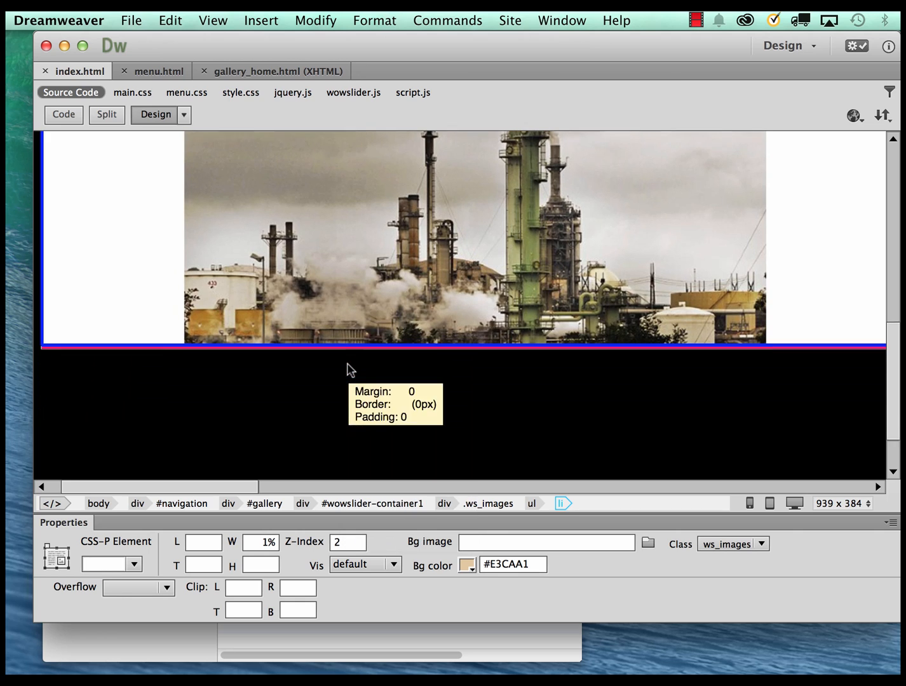
scroll(347, 363, "up", 4)
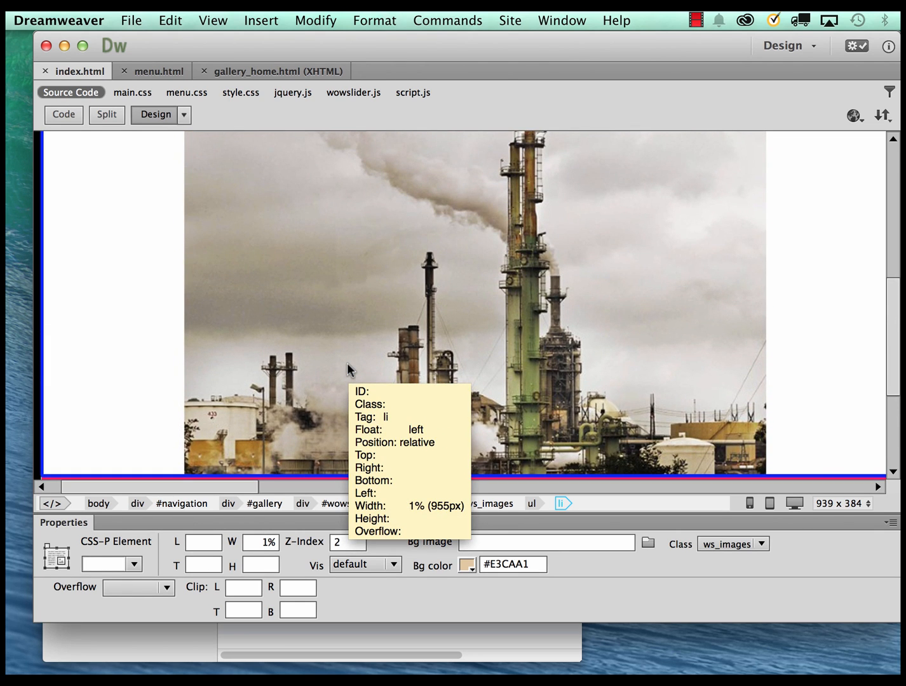
scroll(347, 363, "up", 4)
scroll(346, 364, "down", 5)
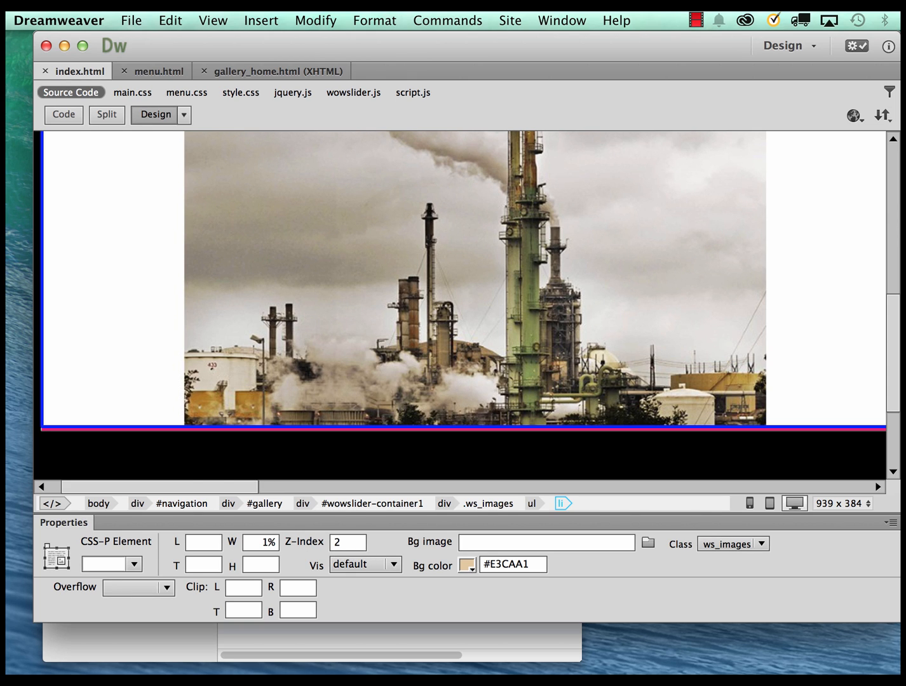
Bring up the CSS Designer and position it so the page's menu and gallery remain in view.
left_click(547, 20)
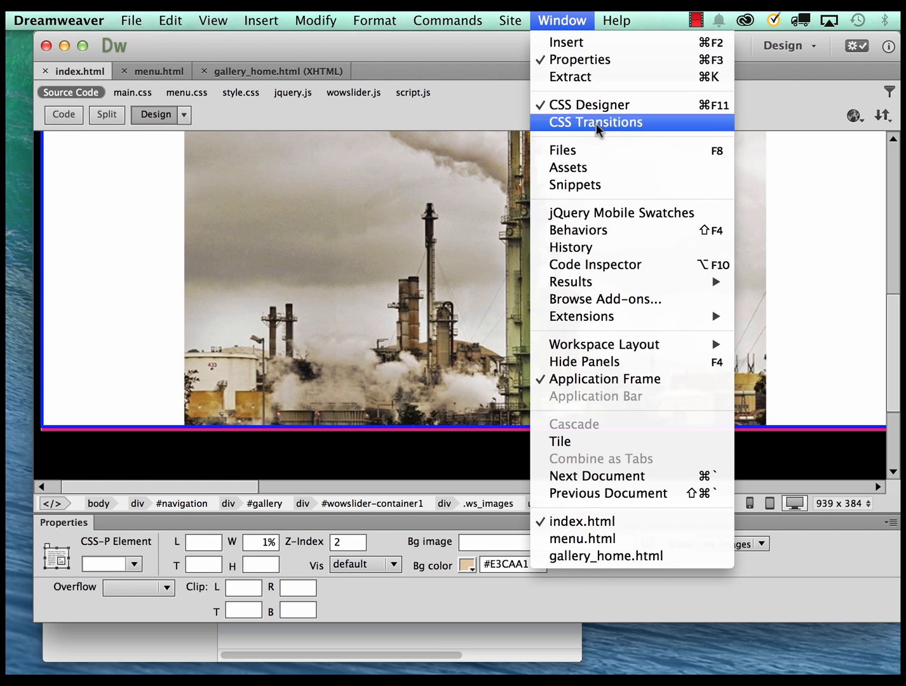
left_click(593, 107)
left_click(563, 20)
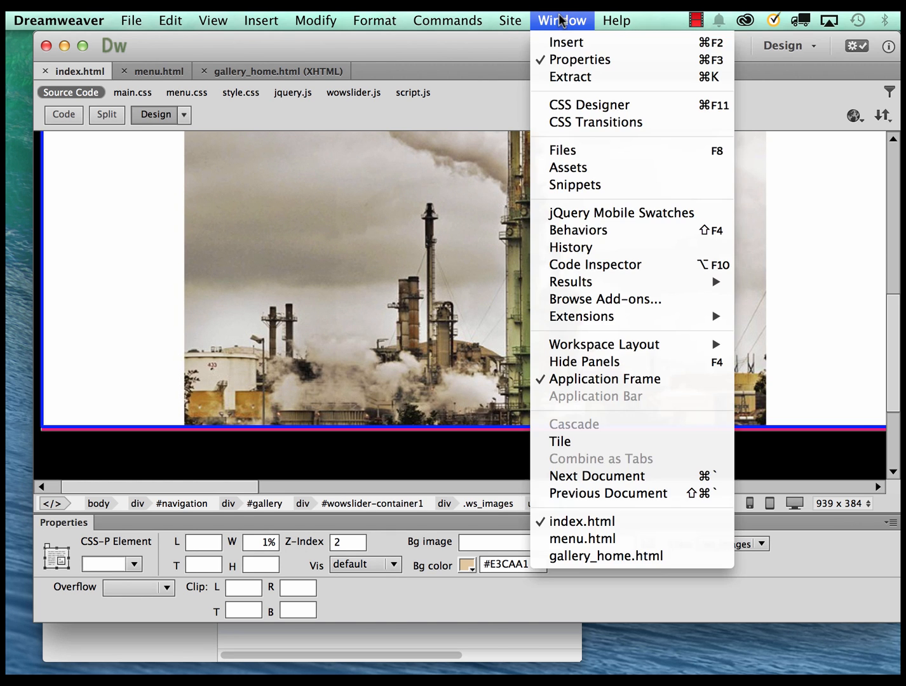
left_click(580, 104)
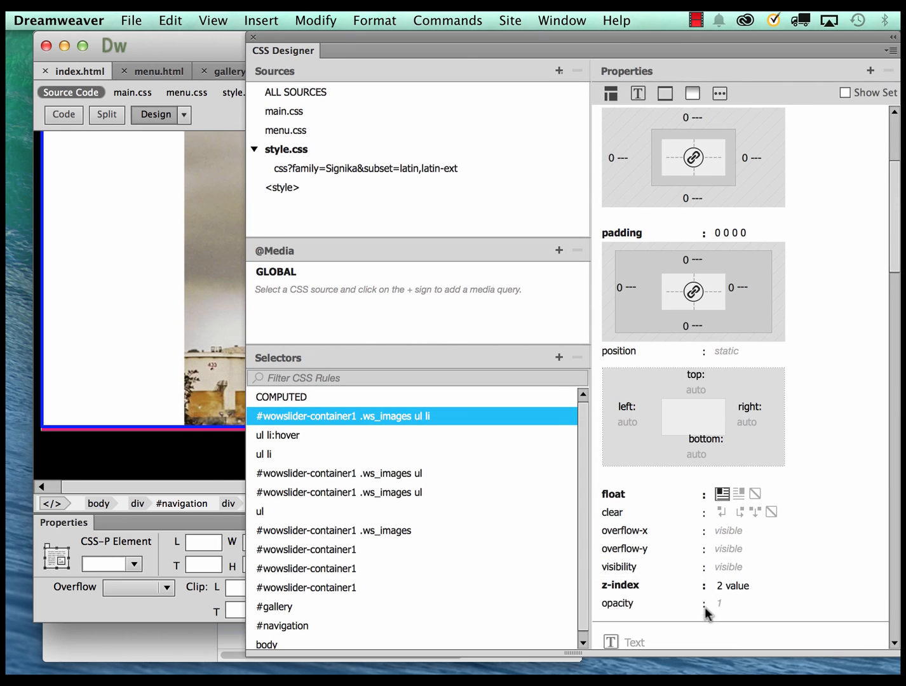
left_click_drag(318, 35, 576, 66)
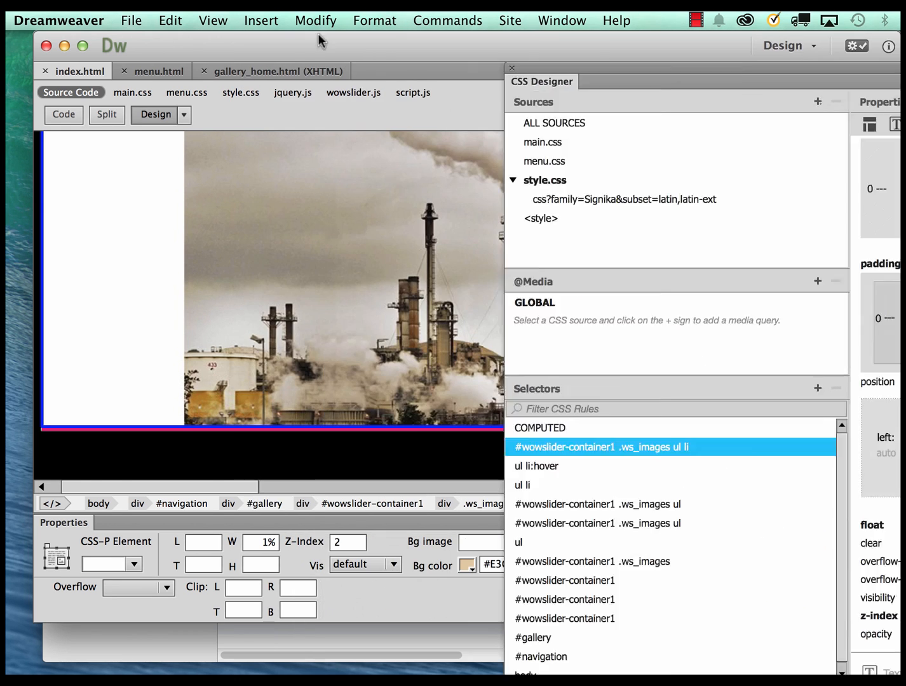
scroll(369, 195, "up", 5)
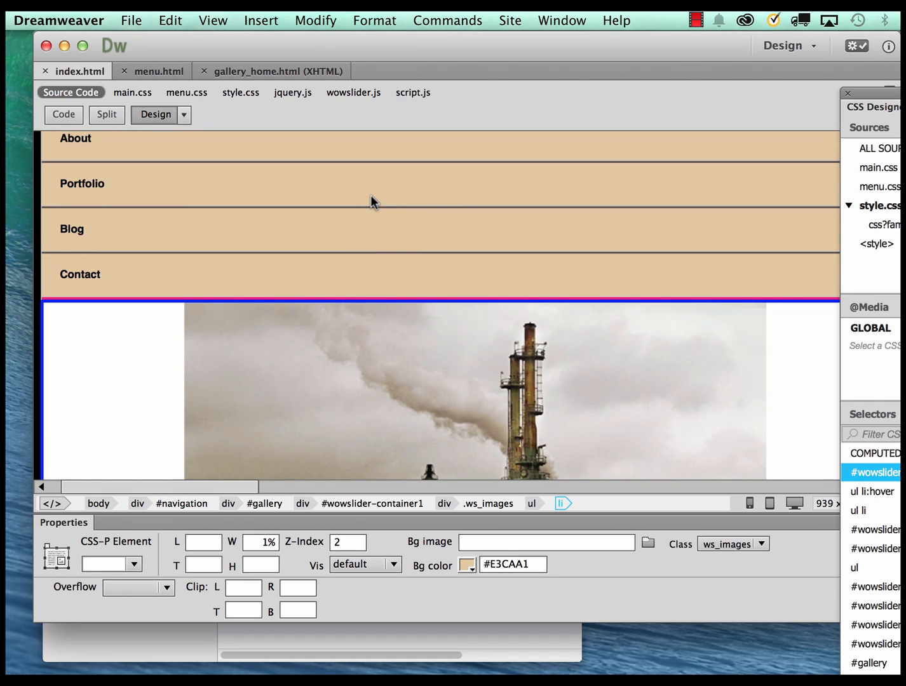
Select the navigation div and check the z-index of its #navigation rule in main.css.
left_click(170, 504)
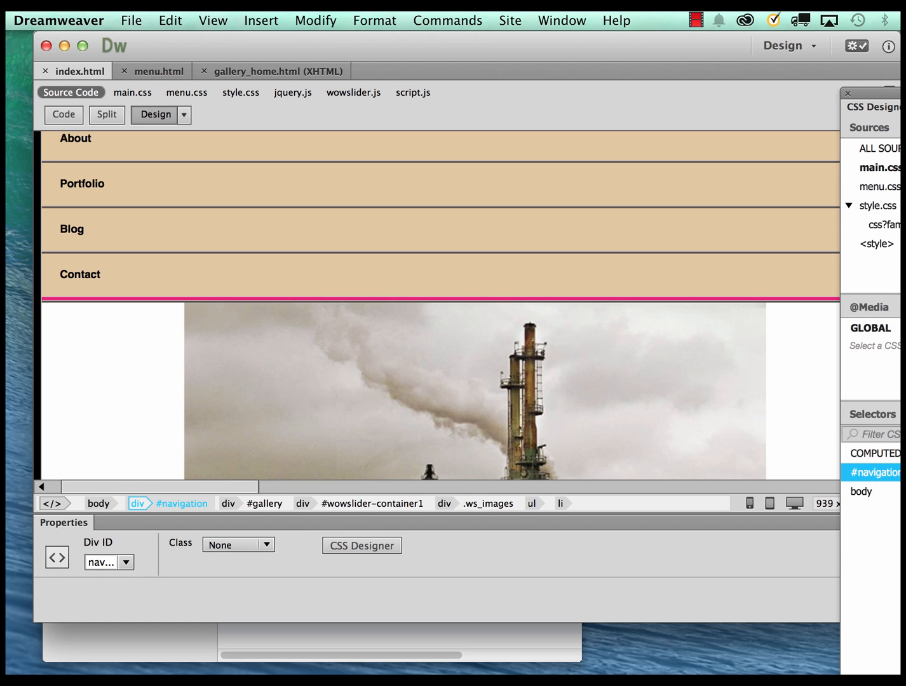
left_click_drag(902, 104, 657, 48)
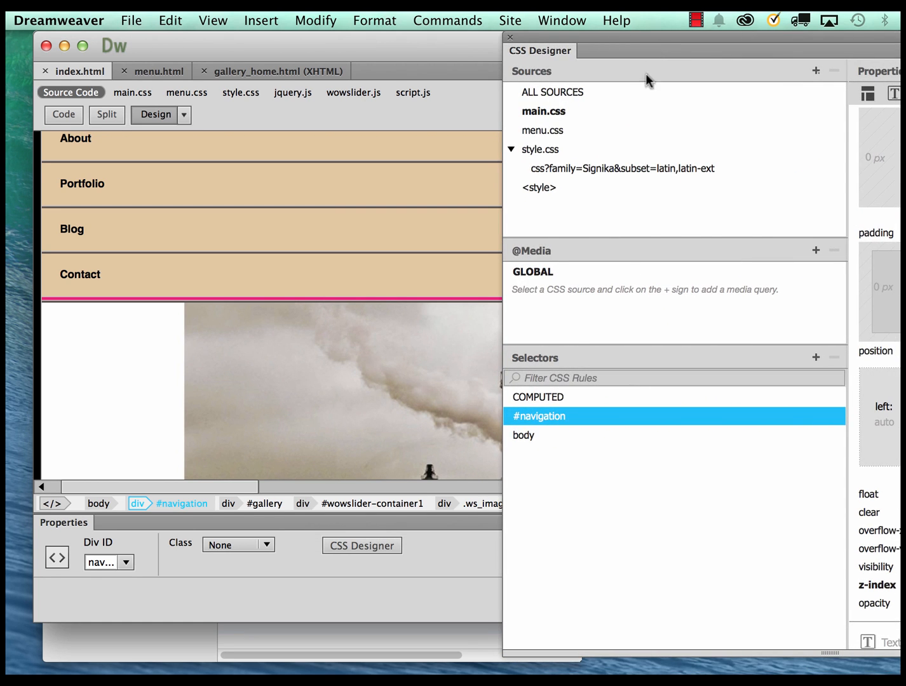
left_click(542, 111)
left_click(546, 436)
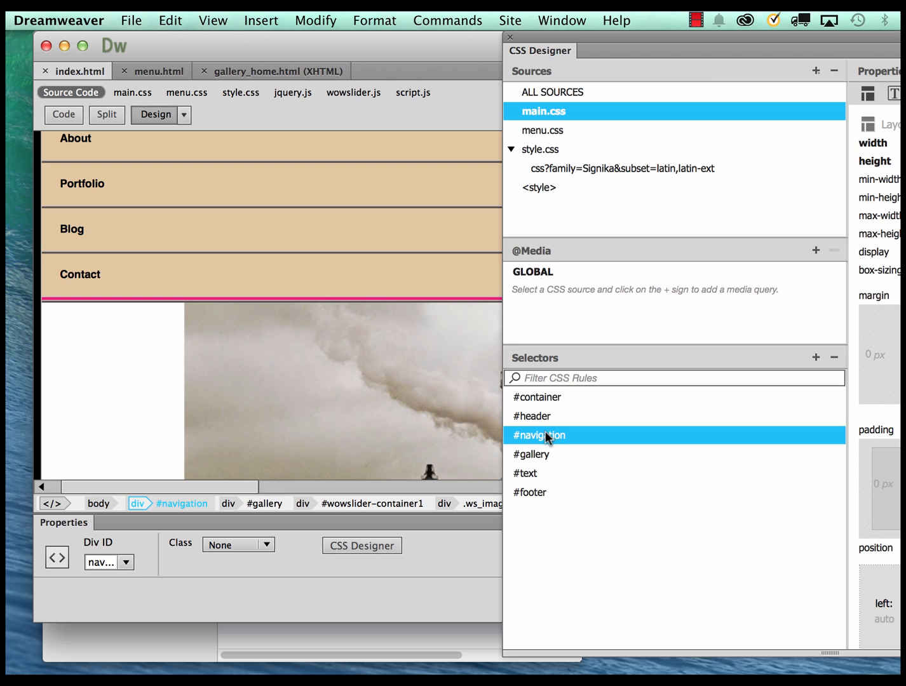
left_click_drag(705, 35, 396, 35)
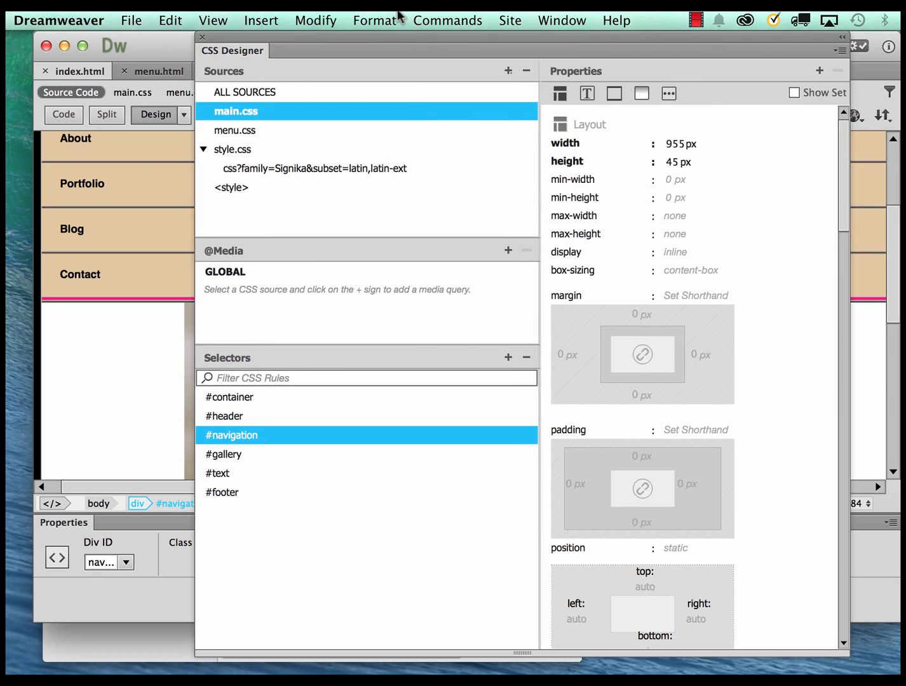
scroll(651, 382, "down", 5)
scroll(652, 382, "down", 2)
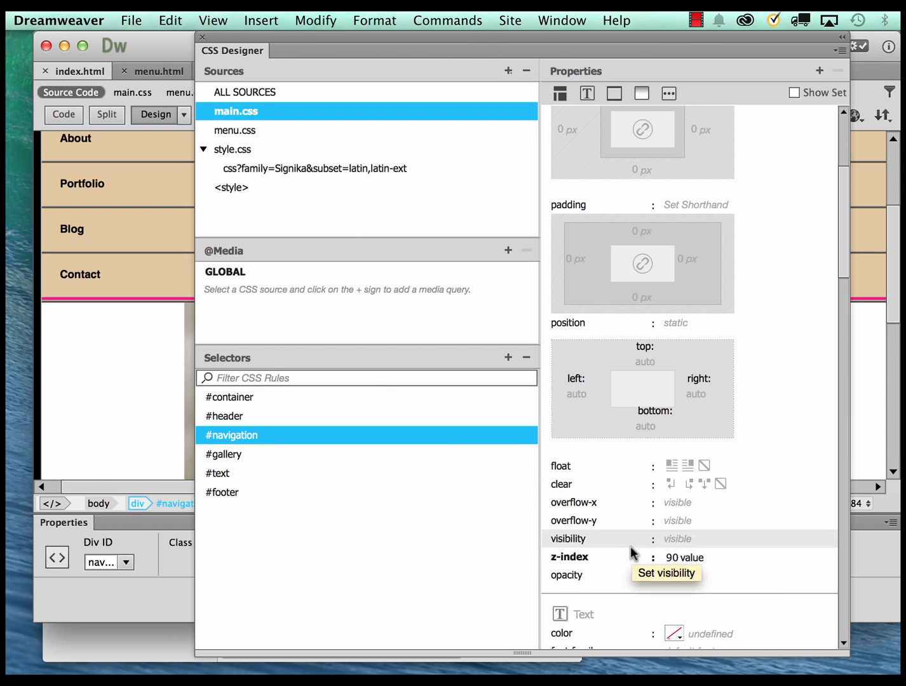
Set the z-index of the menu's ul rule in menu.css to 99 and close the CSS Designer.
left_click_drag(214, 39, 677, 227)
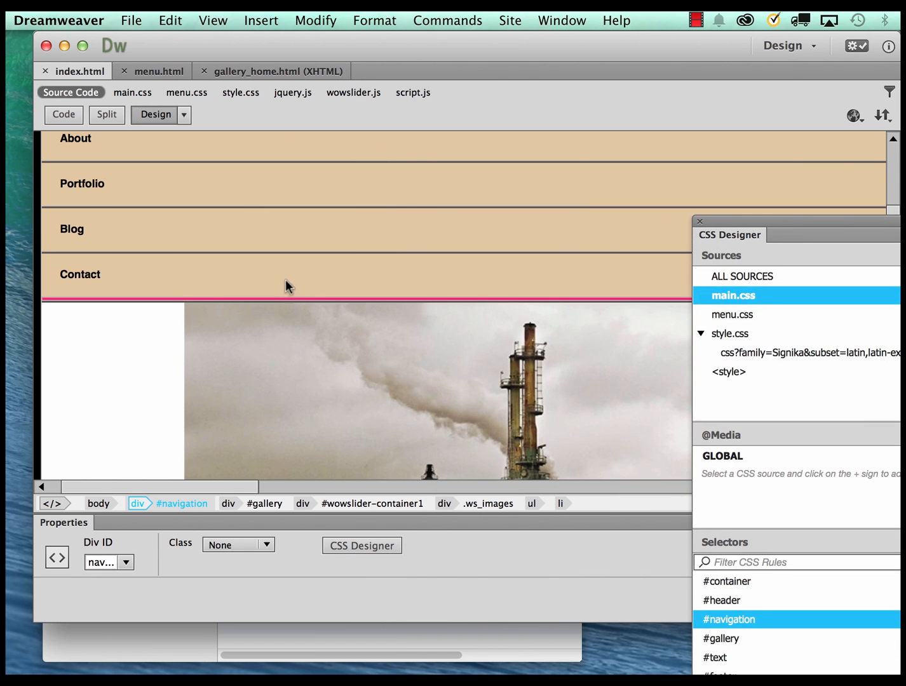
left_click(277, 250)
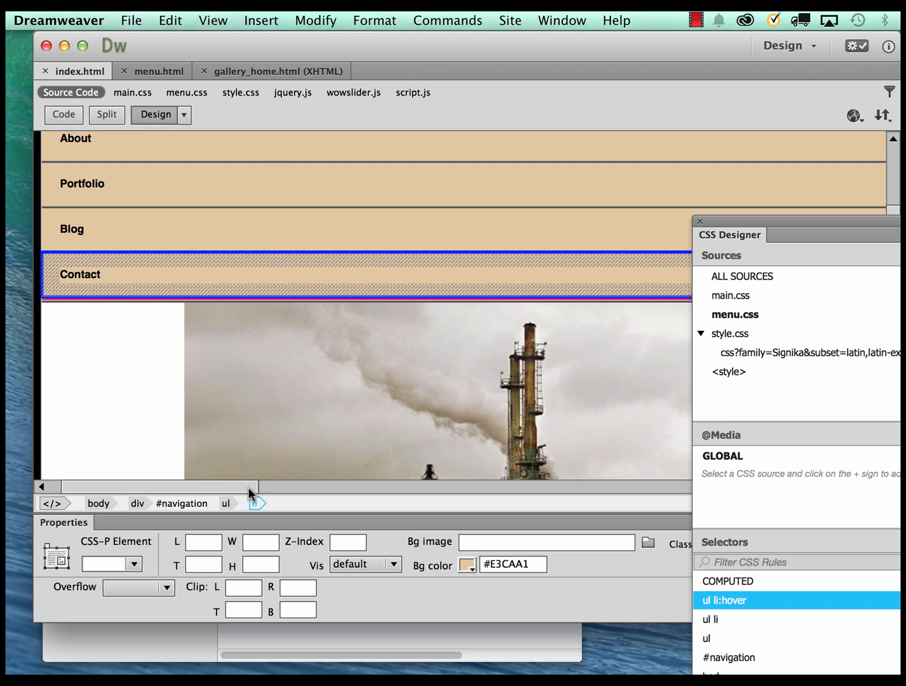
left_click(226, 504)
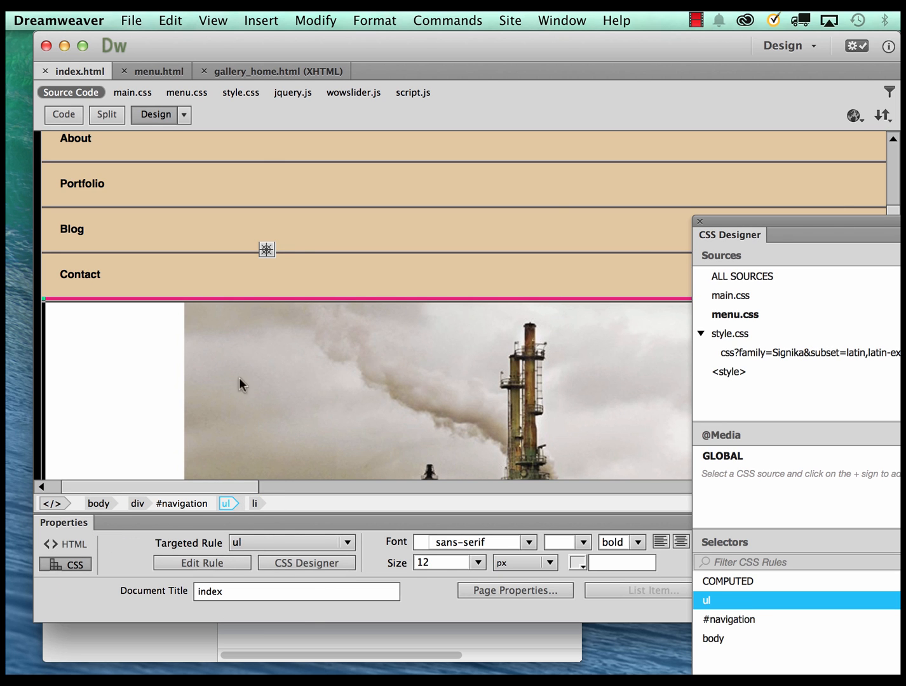
left_click_drag(898, 220, 502, 27)
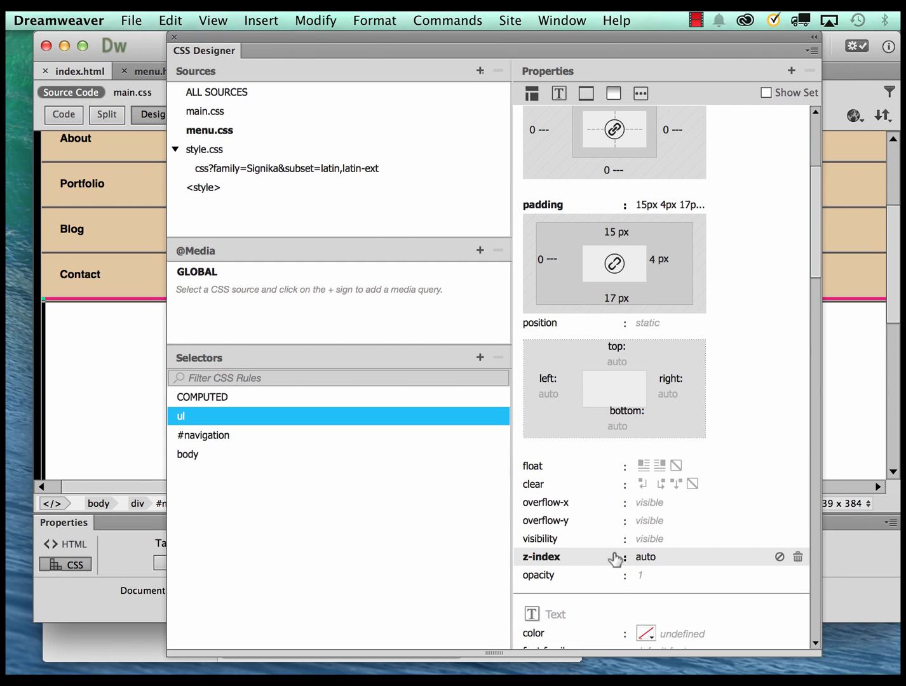
left_click(643, 558)
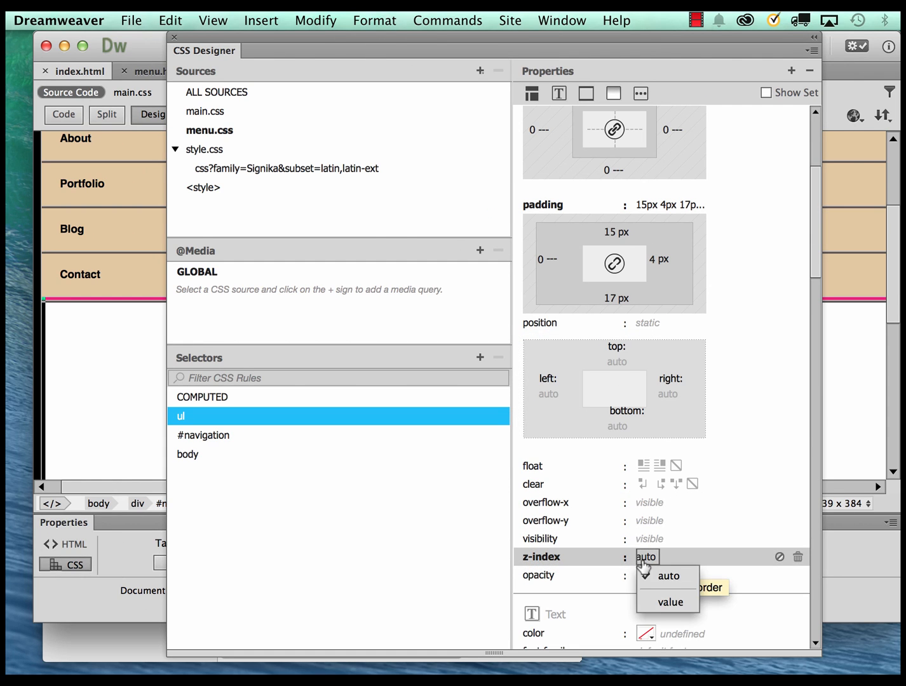
left_click(666, 601)
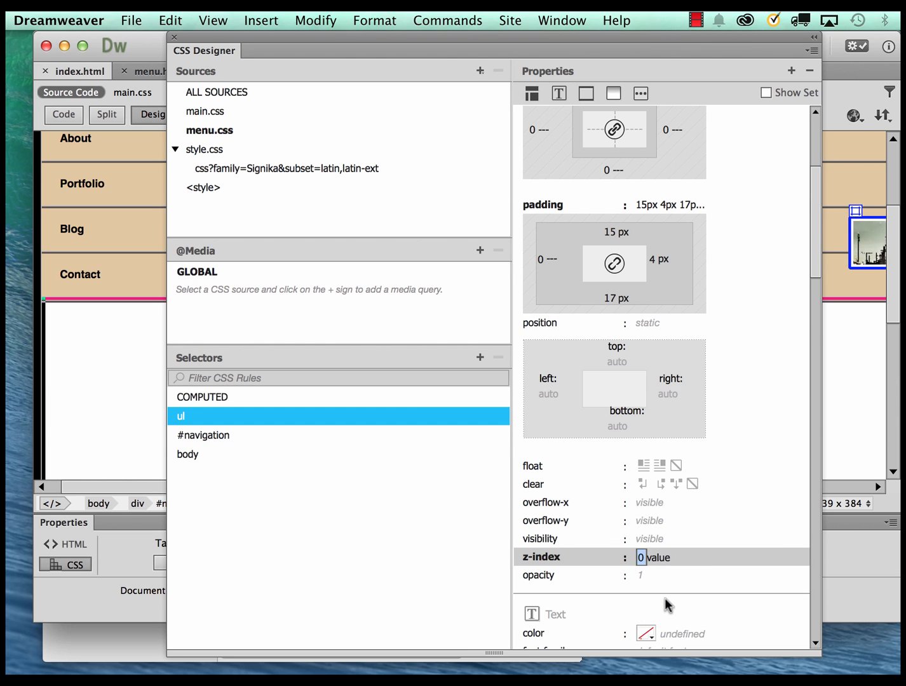
type("99")
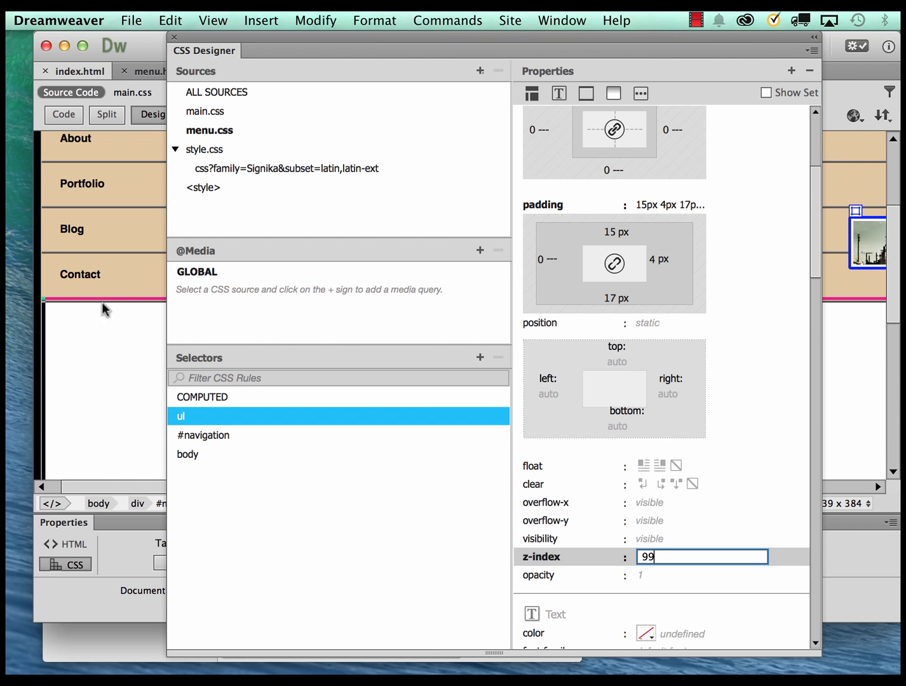
left_click(124, 281)
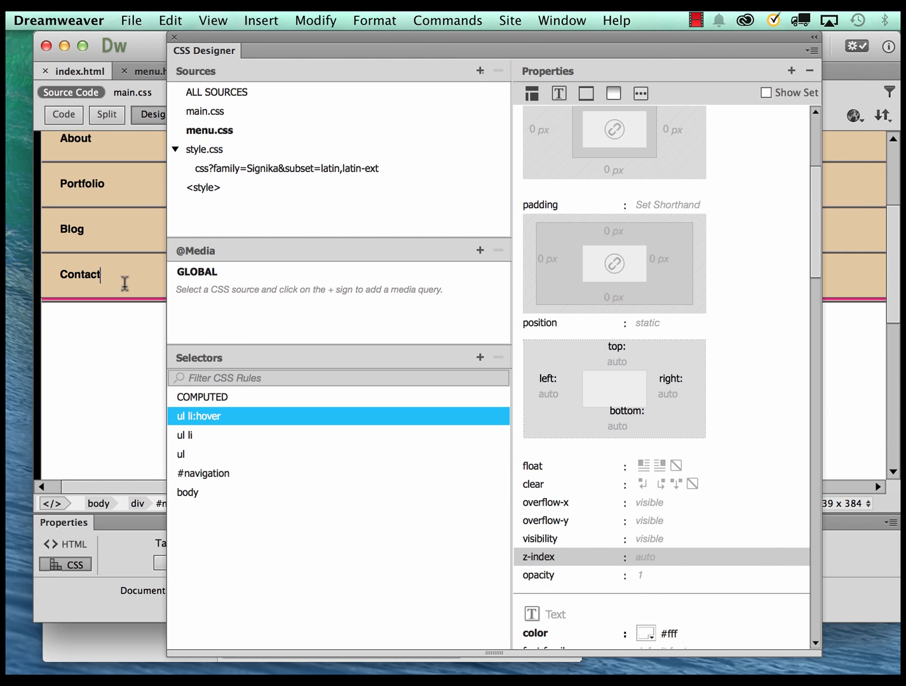
left_click(175, 39)
Preview index.html in the browser, saving the modified menu.css, check the menu above the gallery, and close the browser window.
left_click(854, 116)
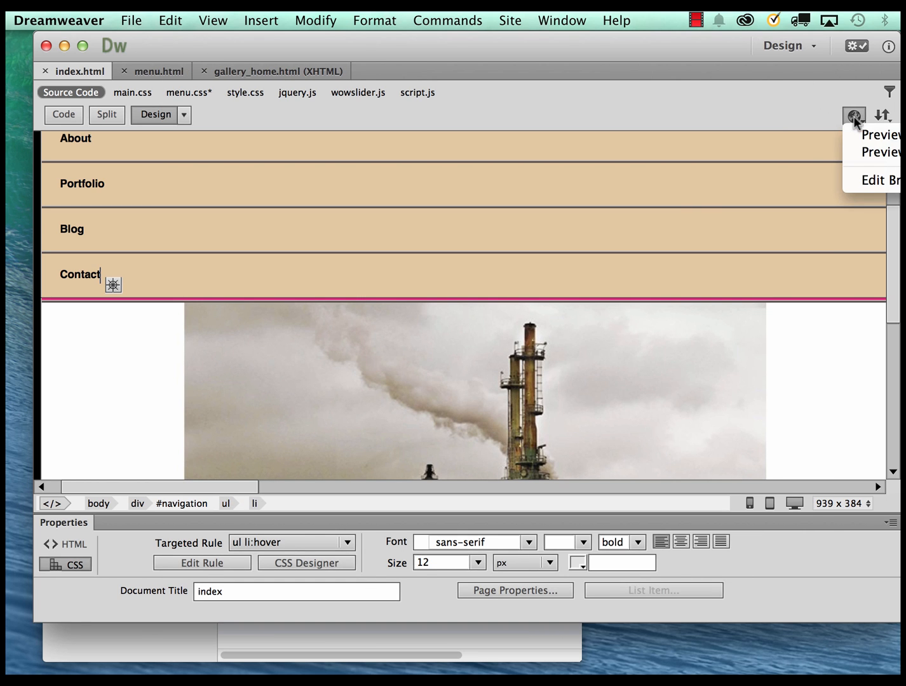
left_click(872, 135)
left_click(792, 448)
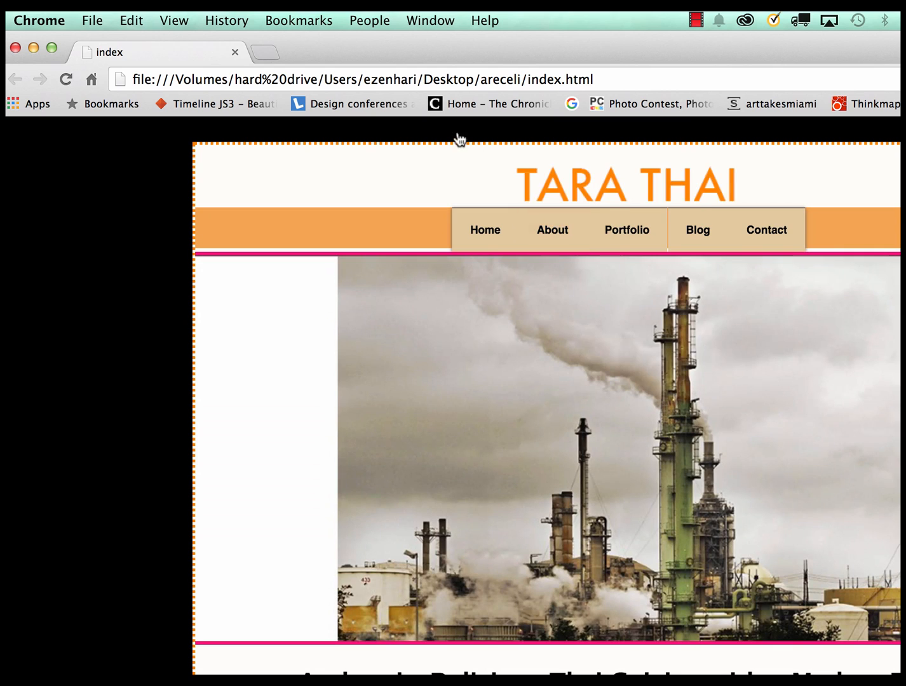
mouse_move(612, 233)
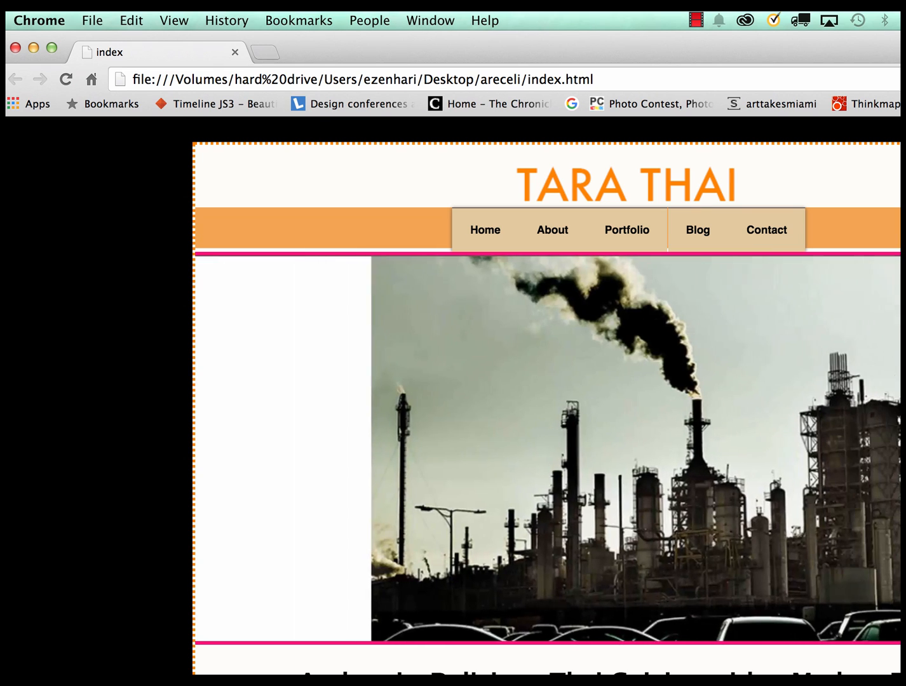
left_click(16, 47)
Examine the page layout in Design view, from the footer up to the header and across to the area beside the gallery.
scroll(446, 245, "down", 5)
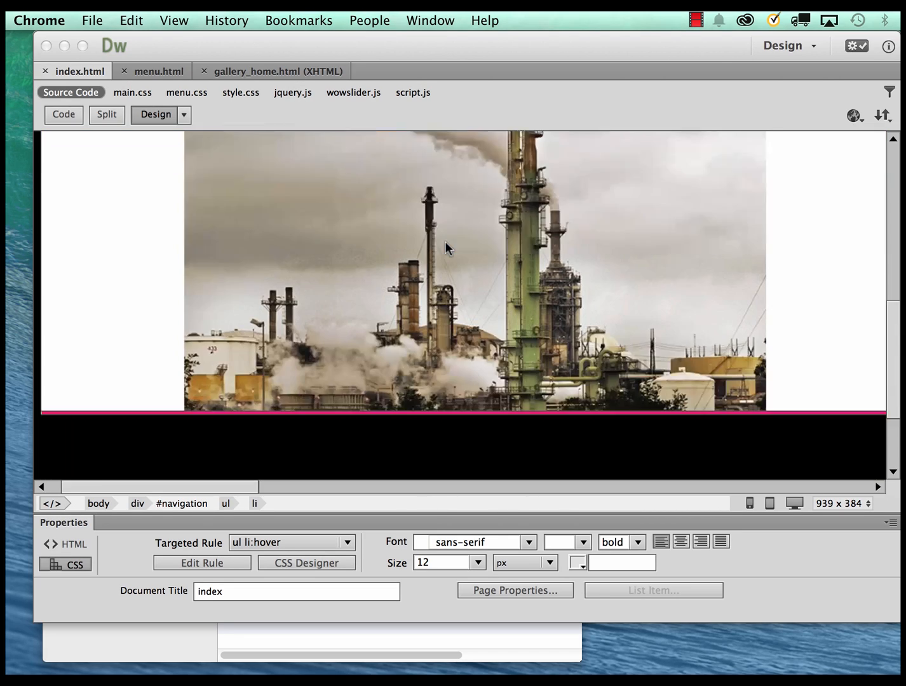
scroll(445, 244, "up", 2)
scroll(446, 244, "down", 2)
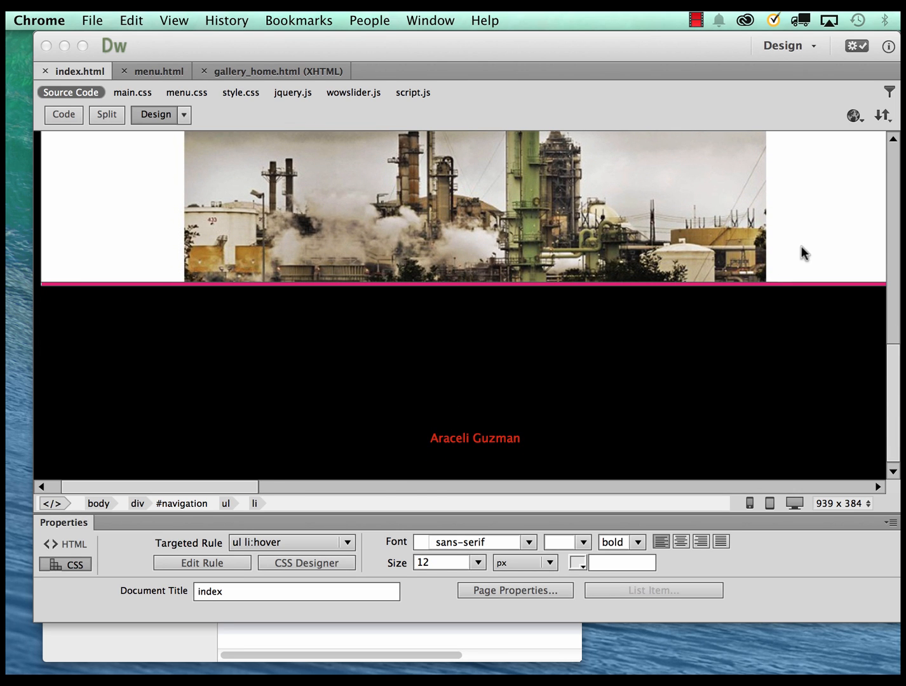
scroll(754, 424, "up", 10)
scroll(755, 424, "right", 2)
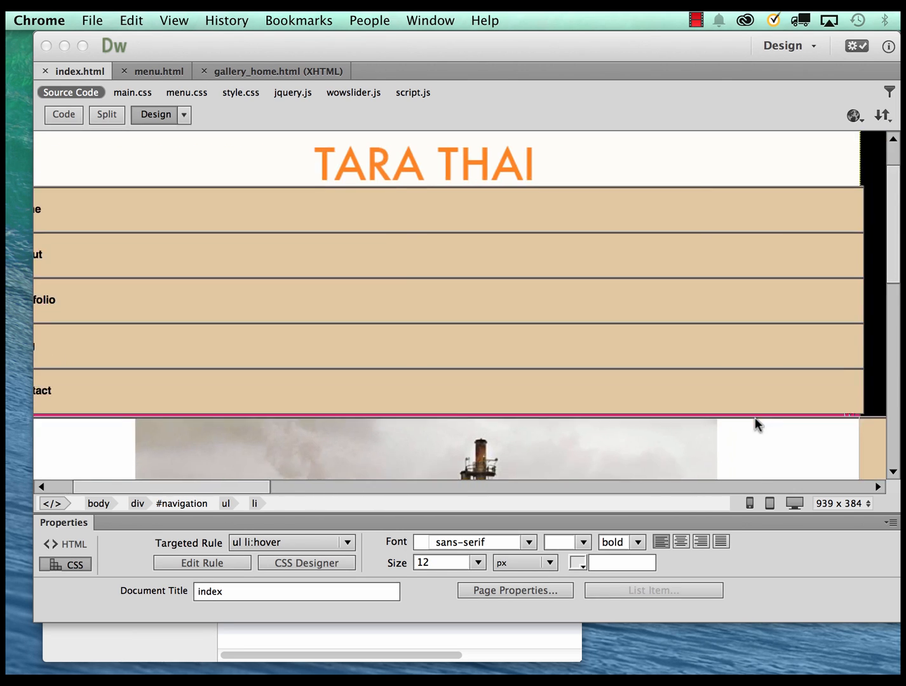
scroll(755, 417, "down", 5)
scroll(755, 418, "right", 2)
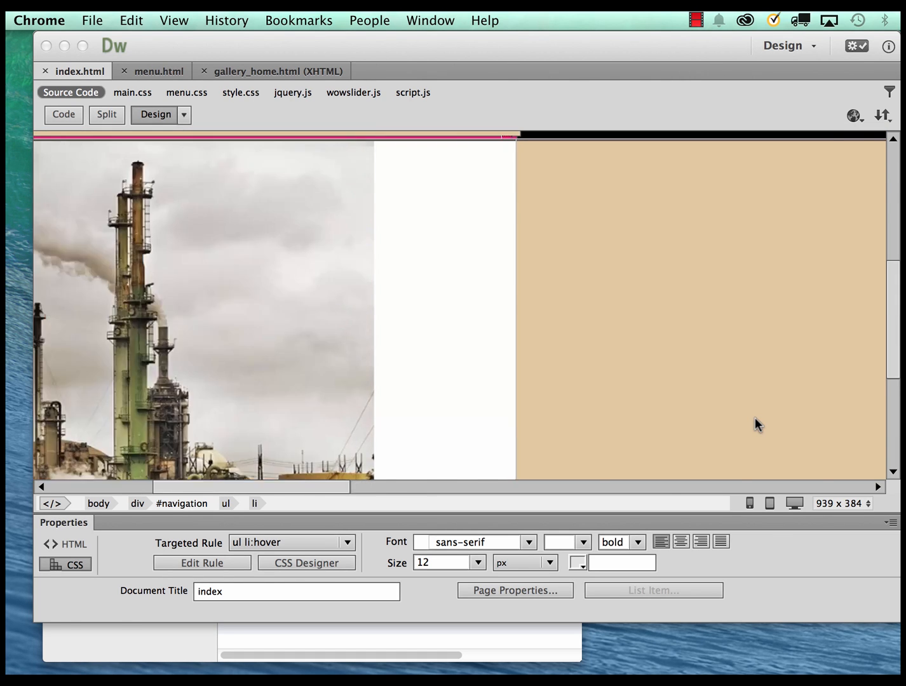
Check the gallery in Design view, switch index.html to Code view and examine its code up to the internal style block.
scroll(754, 417, "left", 3)
scroll(755, 418, "down", 3)
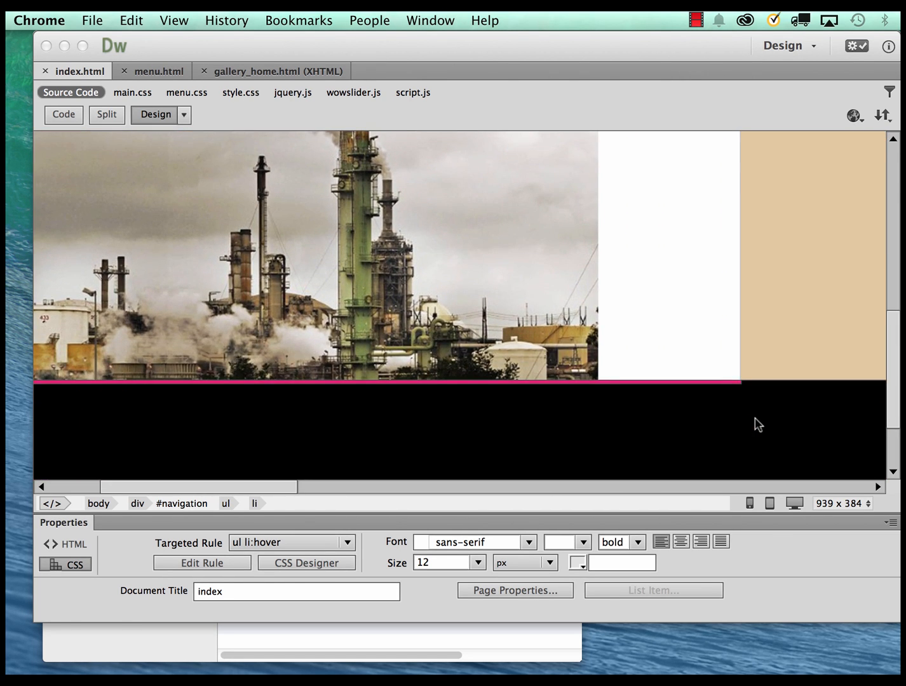
scroll(756, 425, "up", 3)
left_click(854, 116)
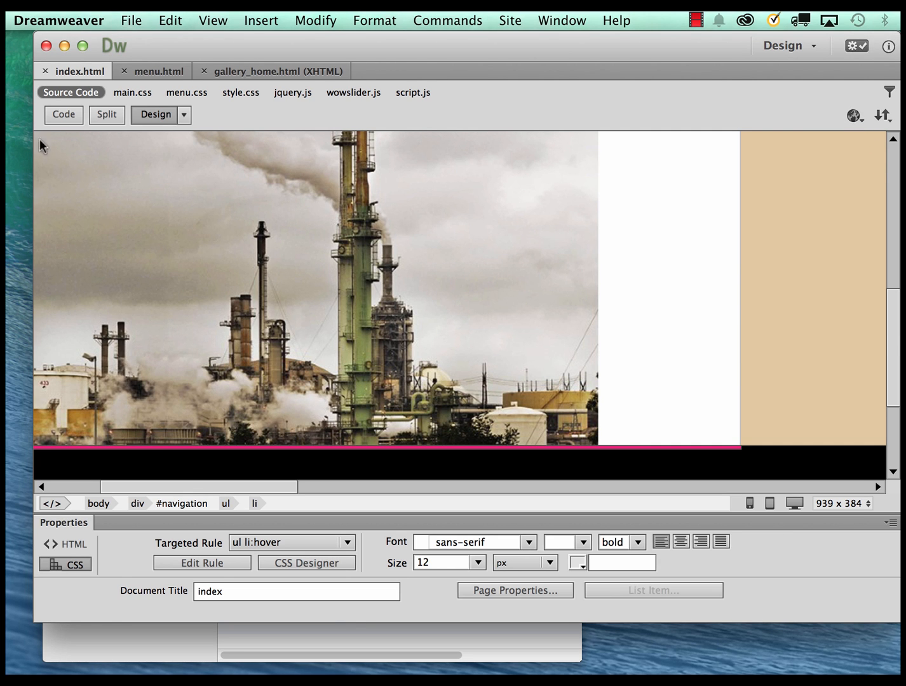
left_click(64, 115)
scroll(260, 329, "down", 2)
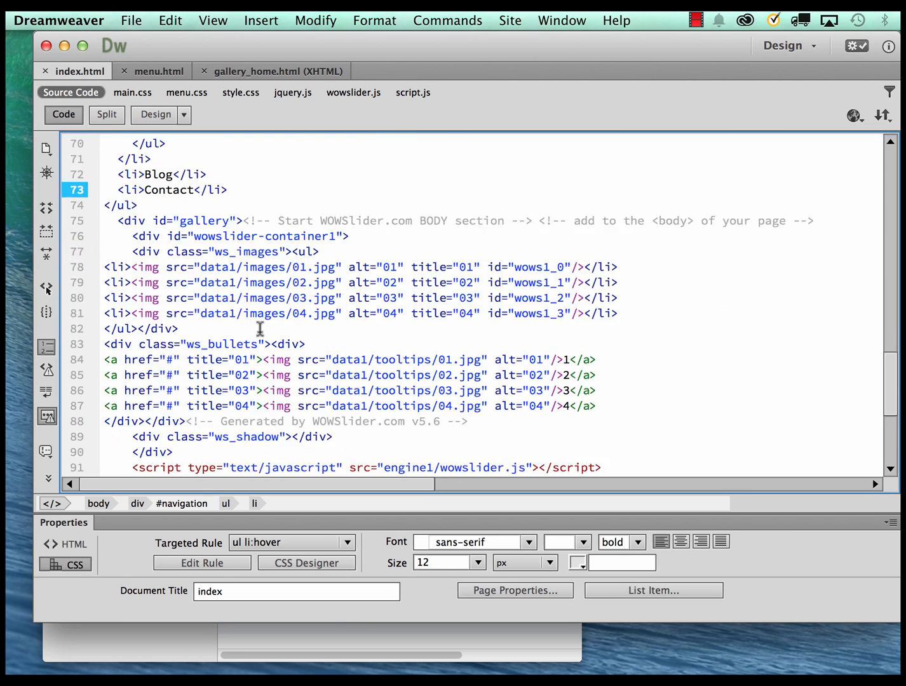
scroll(260, 329, "down", 5)
scroll(260, 329, "up", 20)
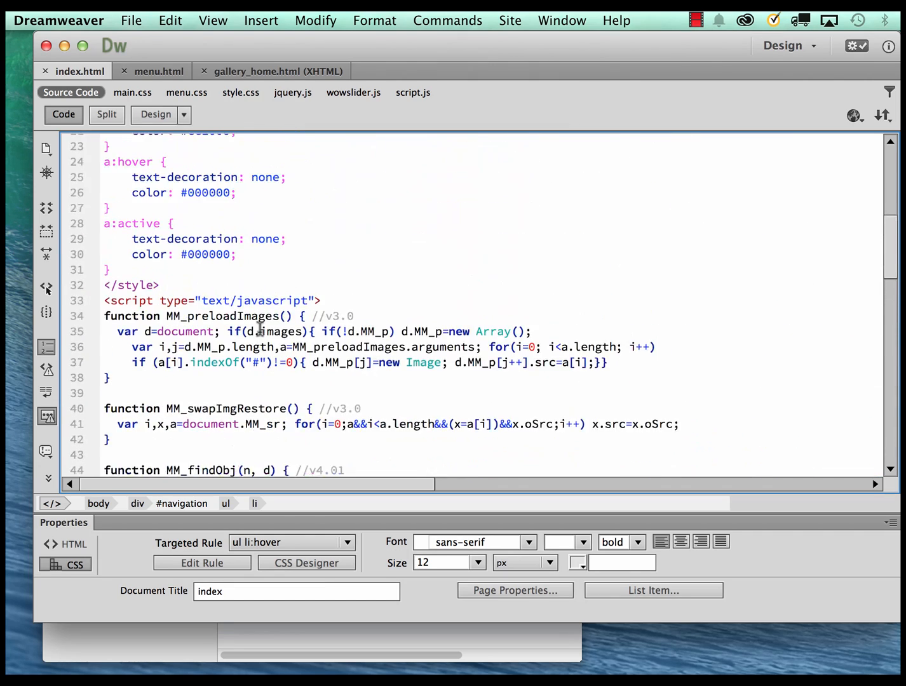
scroll(260, 328, "up", 5)
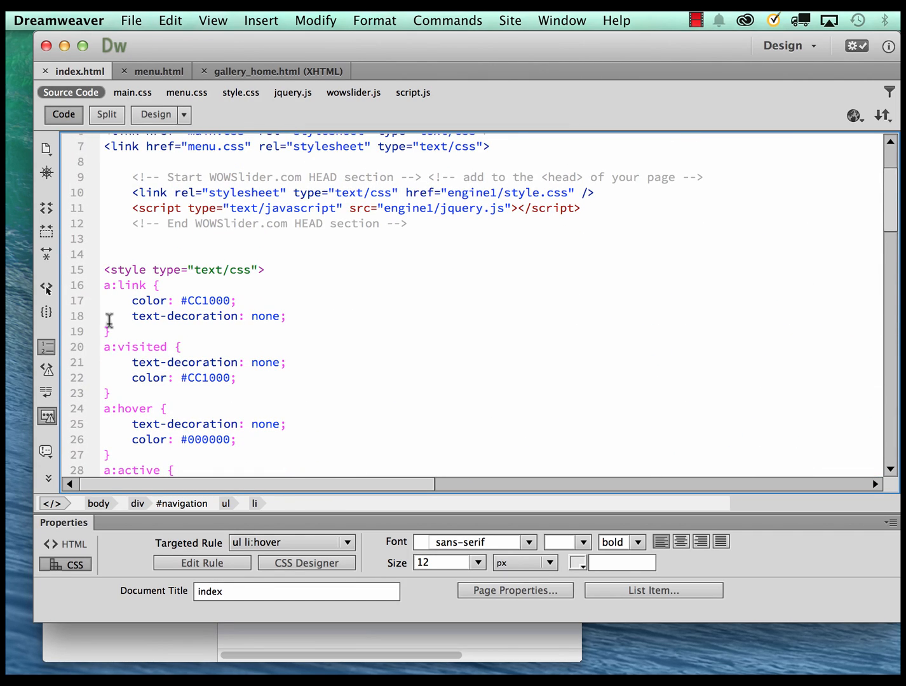
Open CSS Designer and move the a:link, a:visited, a:hover and a:active rules out of the internal <style> source into main.css.
left_click(571, 19)
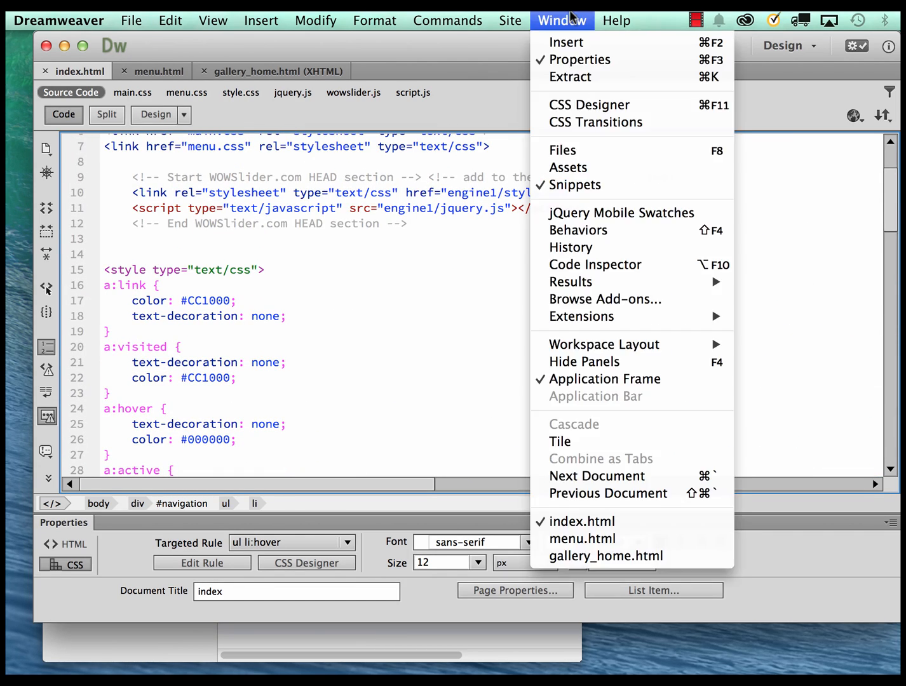
left_click(593, 109)
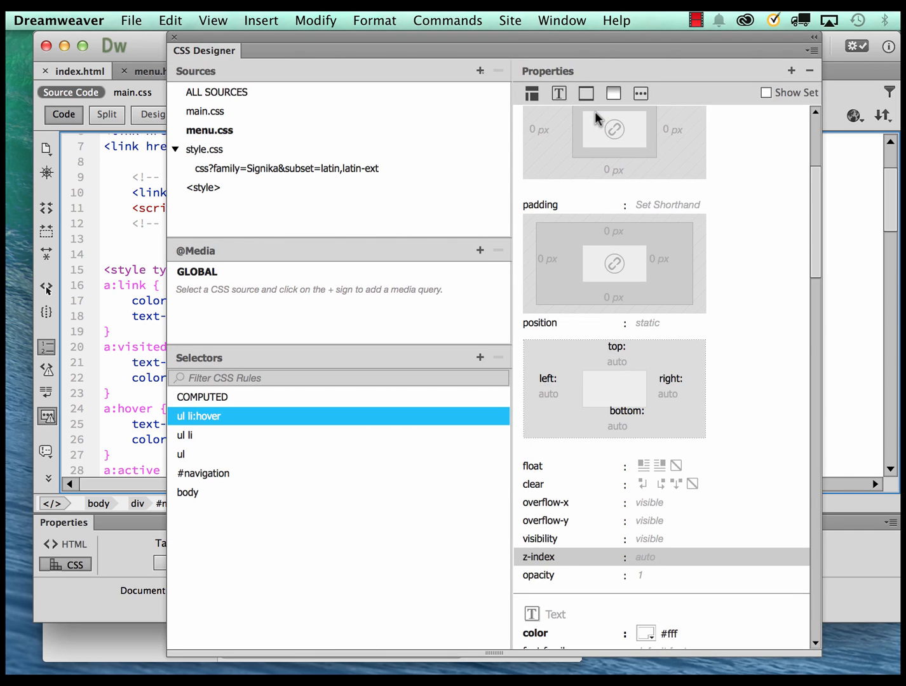
left_click(209, 187)
left_click(188, 399)
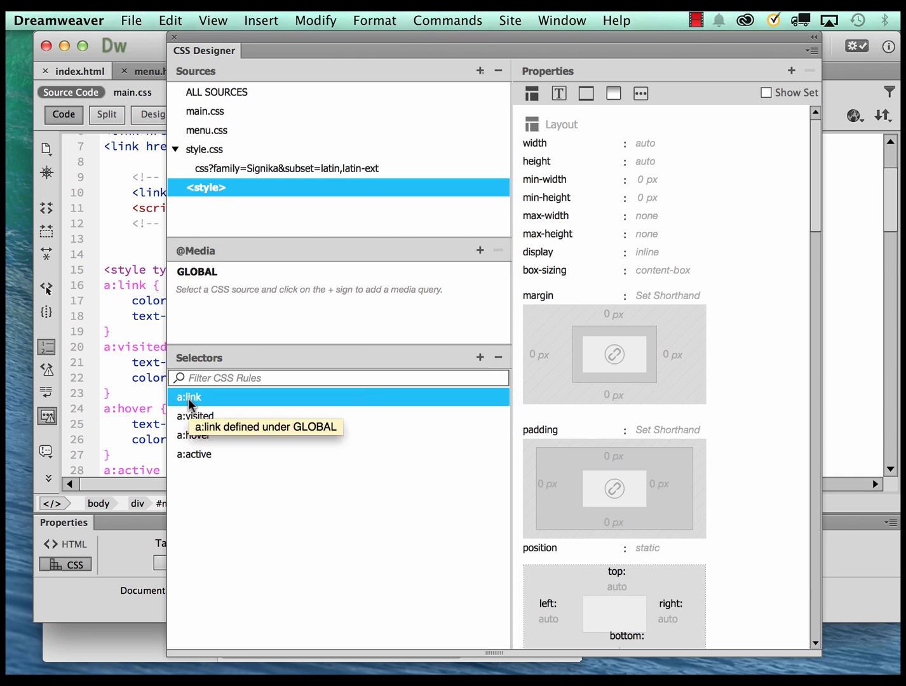
left_click(190, 454, "shift")
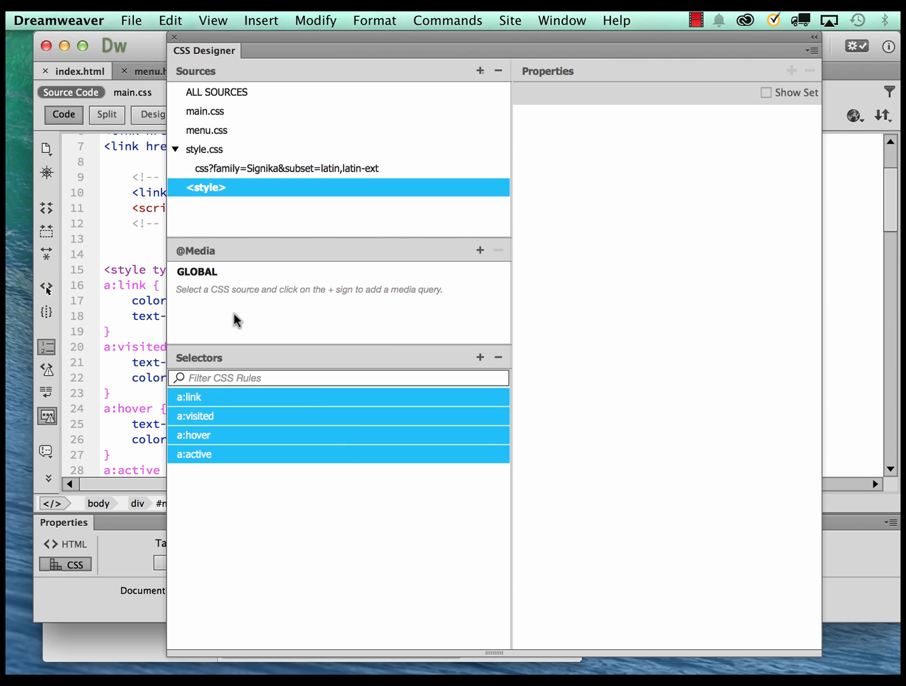
key("Delete")
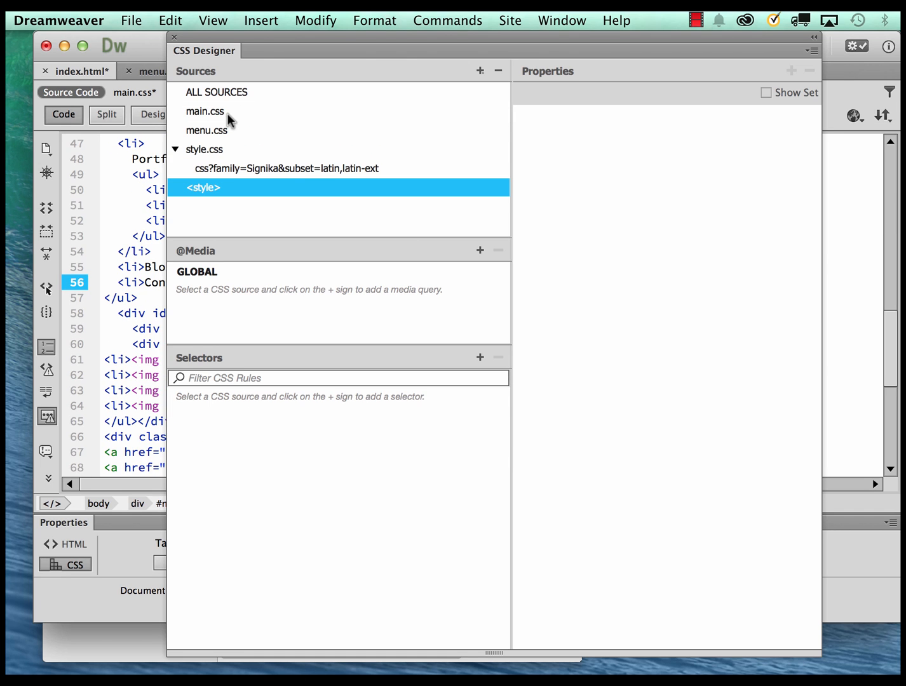
Place the CSS Designer clear of the code and undo the transfer of the link rules to main.css.
left_click(109, 190)
left_click_drag(188, 33, 686, 152)
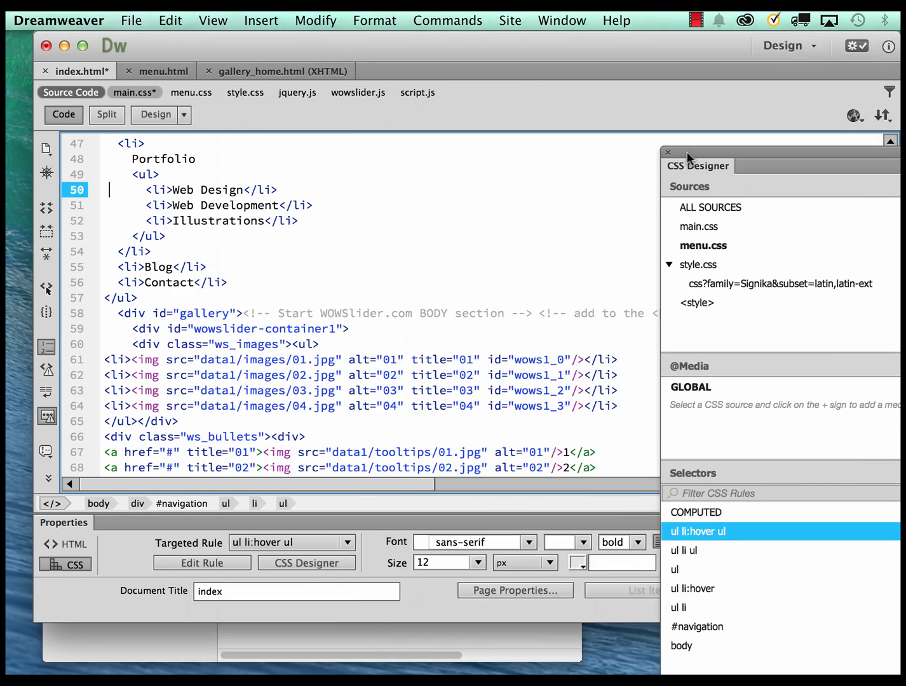
key("super+z")
left_click(740, 223)
left_click(487, 231)
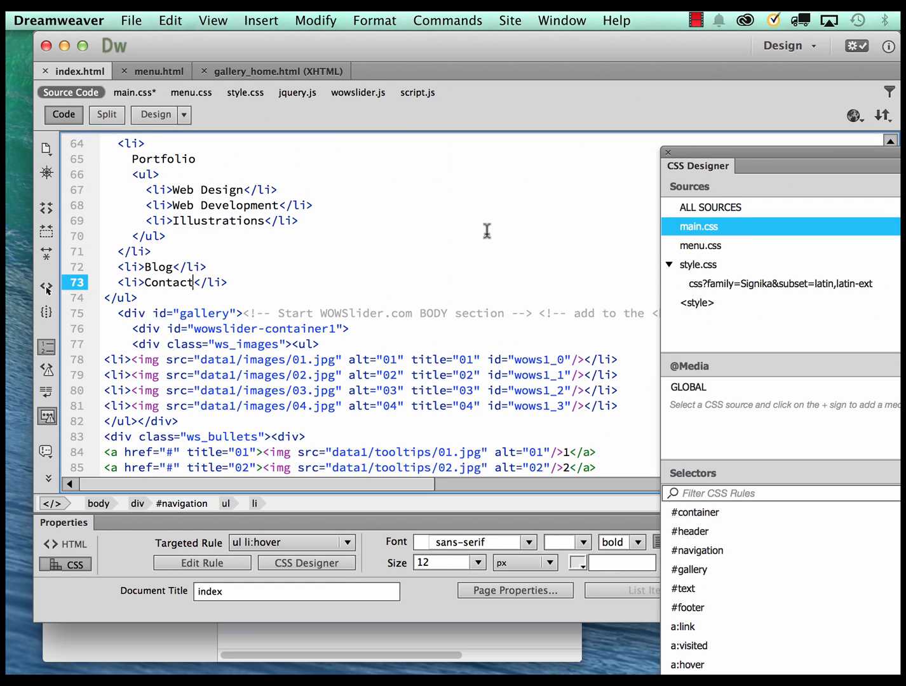
key("super+z")
left_click(419, 267)
key("super+z")
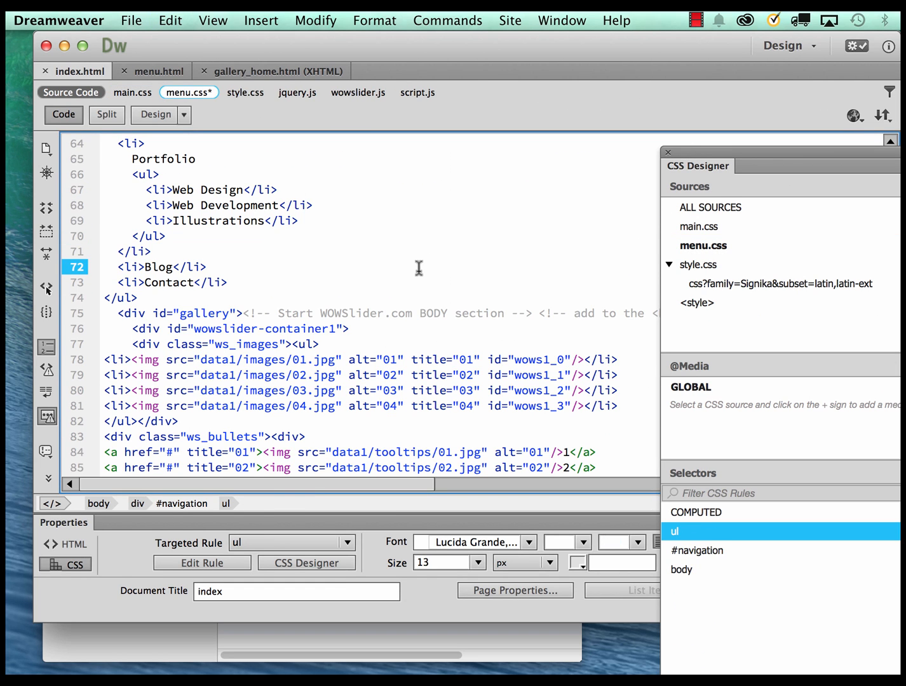
key("super+z")
Review the internal a:link to a:active rules in index.html's code and try to redo the last undone edit.
scroll(418, 266, "down", 7)
scroll(419, 267, "up", 20)
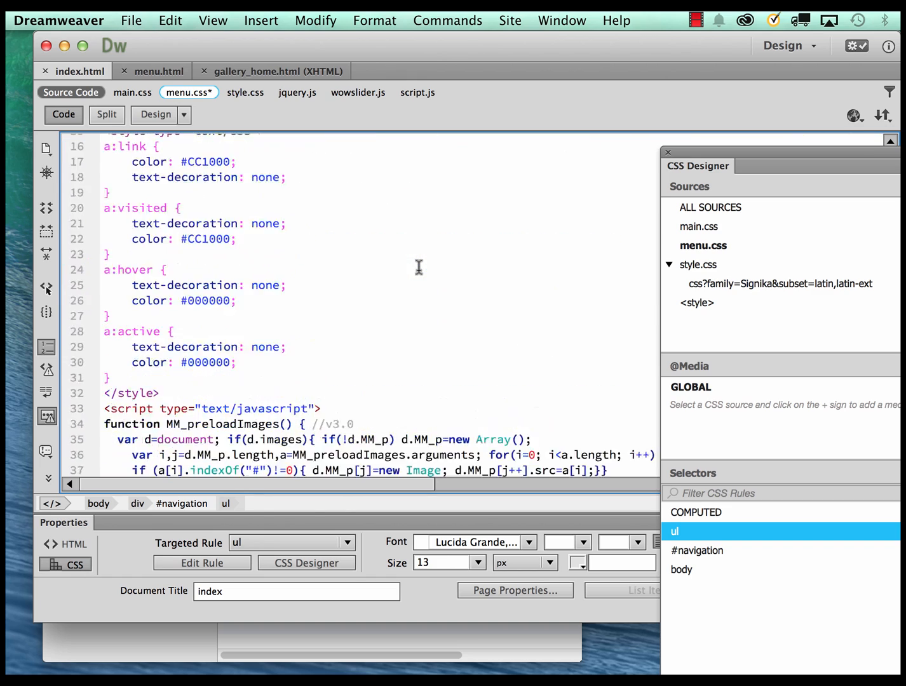
scroll(419, 266, "down", 6)
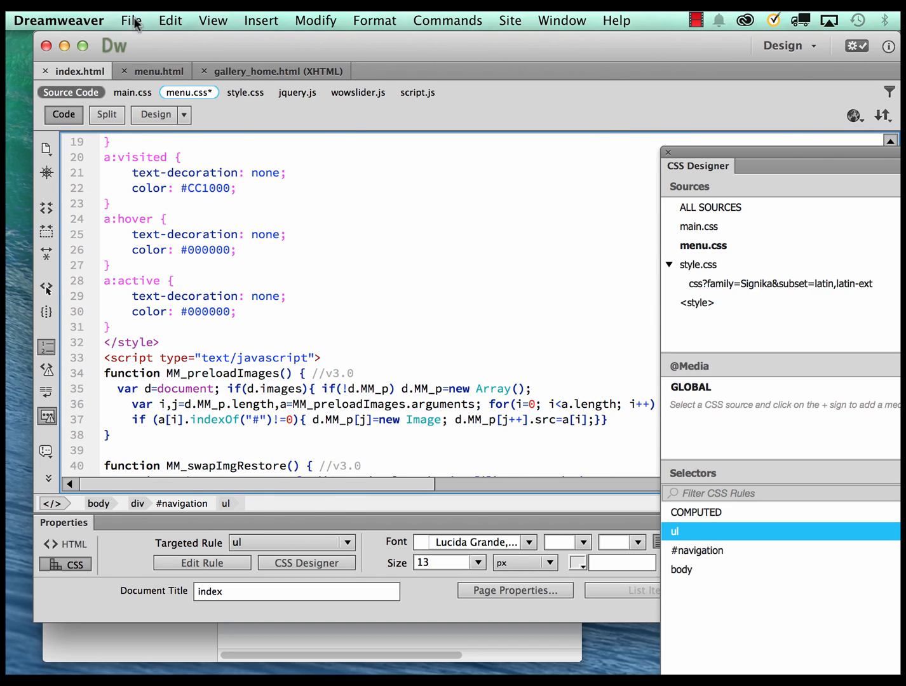
left_click(170, 21)
left_click(182, 59)
scroll(180, 203, "up", 1)
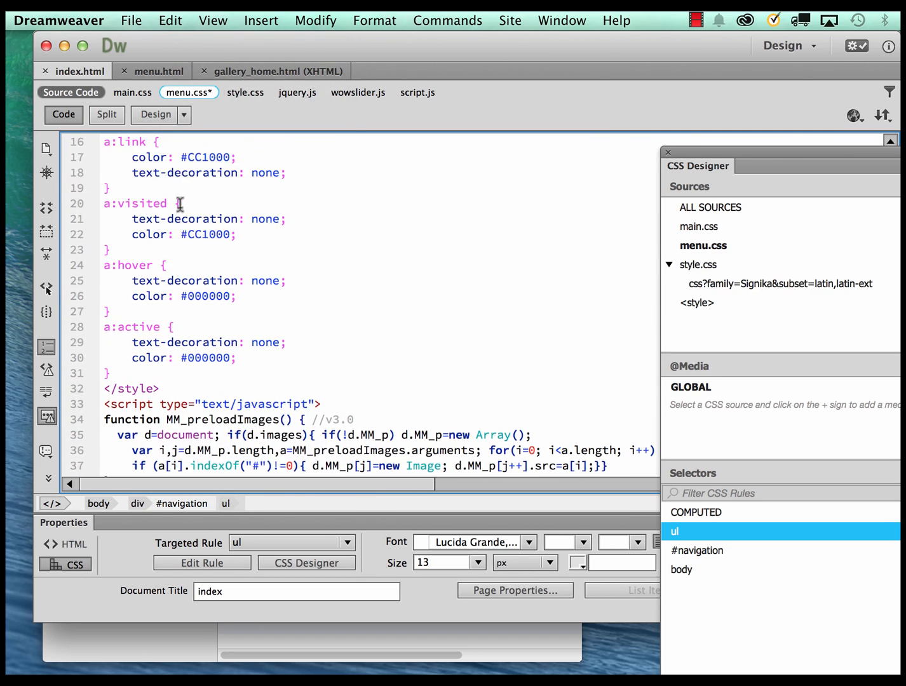
scroll(180, 204, "up", 2)
Select the a:link through a:active rules in the code and try to move them with the Move CSS Rules command.
left_click_drag(105, 237, 283, 468)
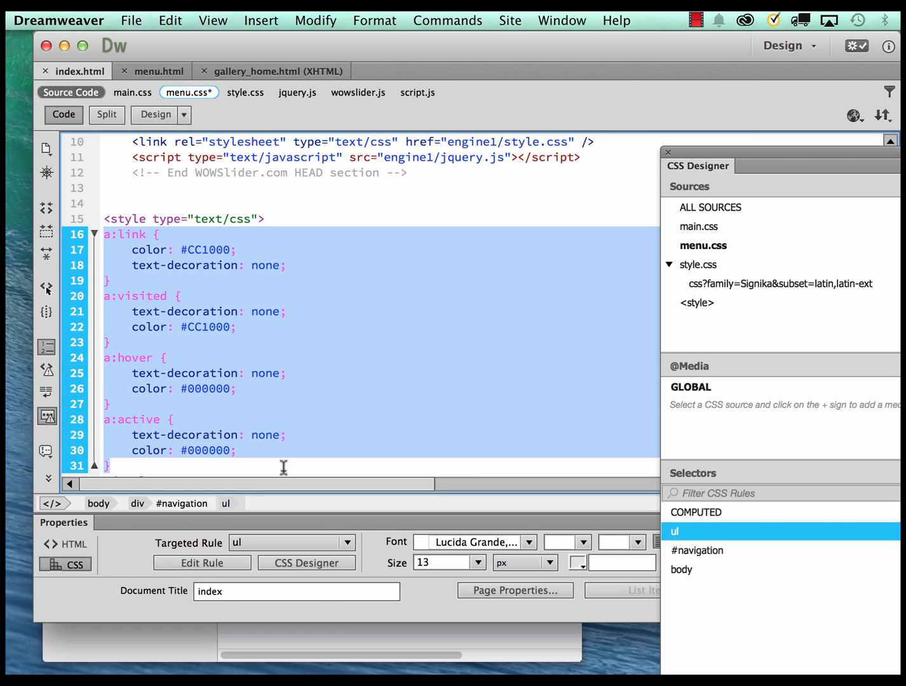
scroll(283, 468, "down", 2)
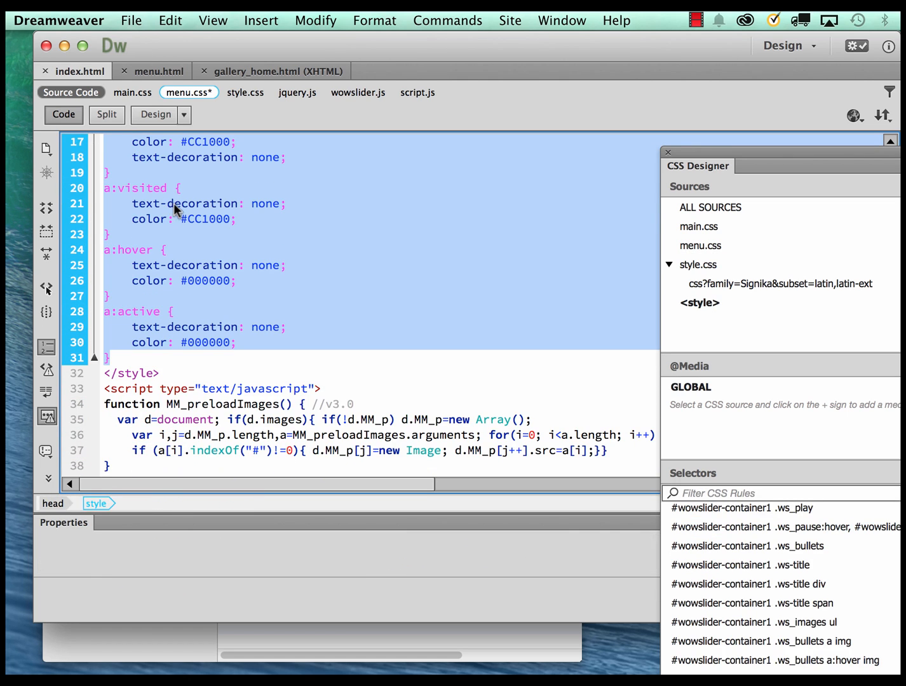
right_click(174, 203)
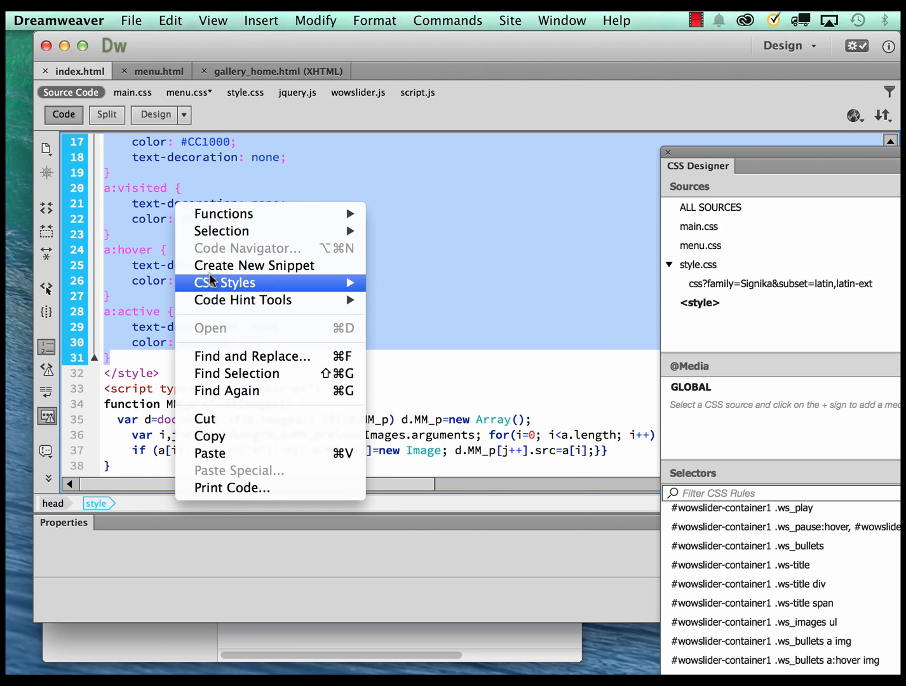
mouse_move(211, 289)
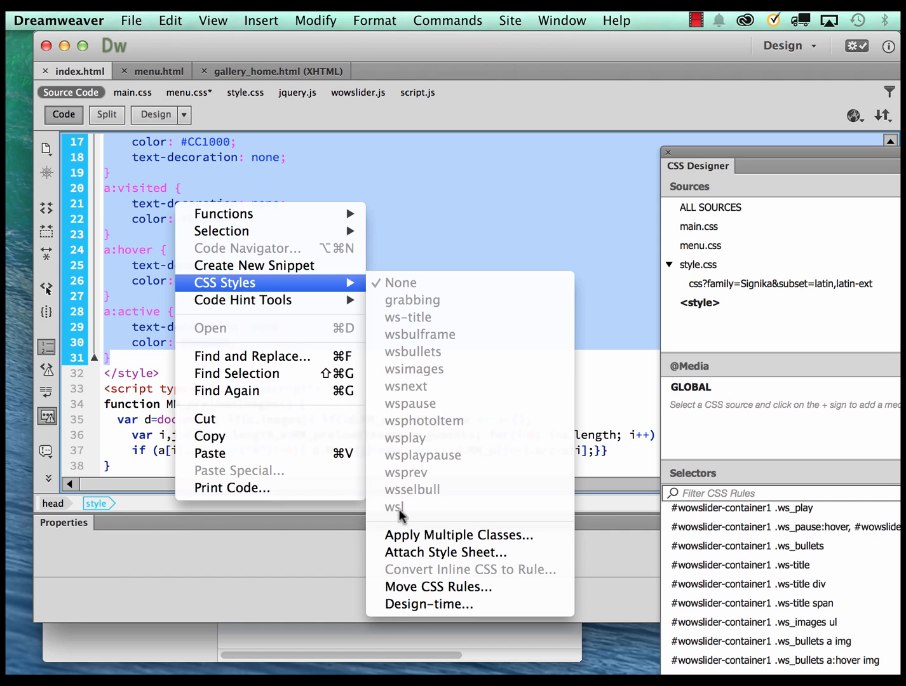
left_click(416, 587)
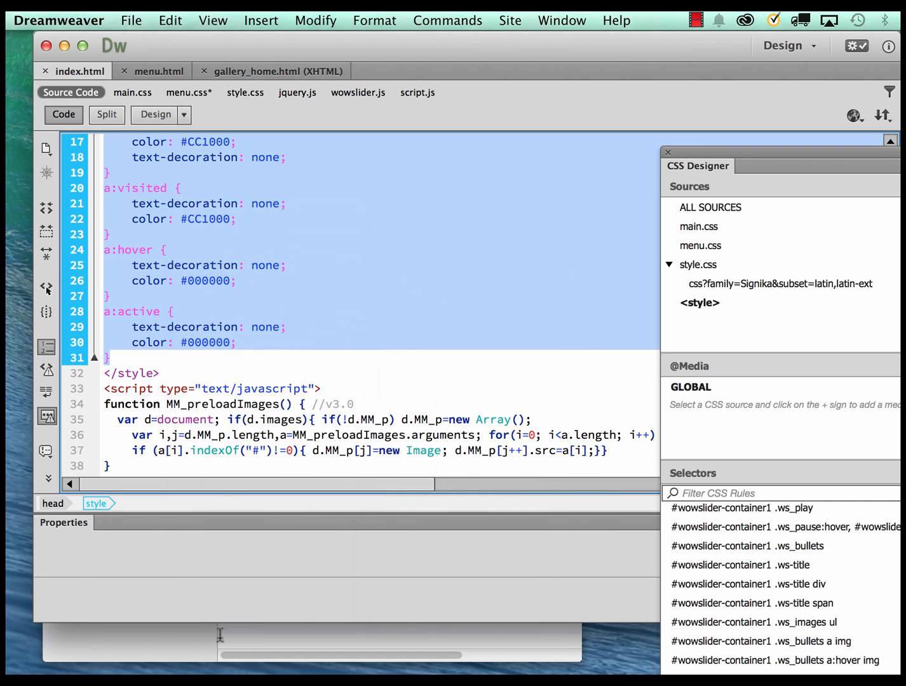
Transfer all four link rules from the <style> source to main.css, highlight the main.css link in the code, and close CSS Designer.
left_click(696, 303)
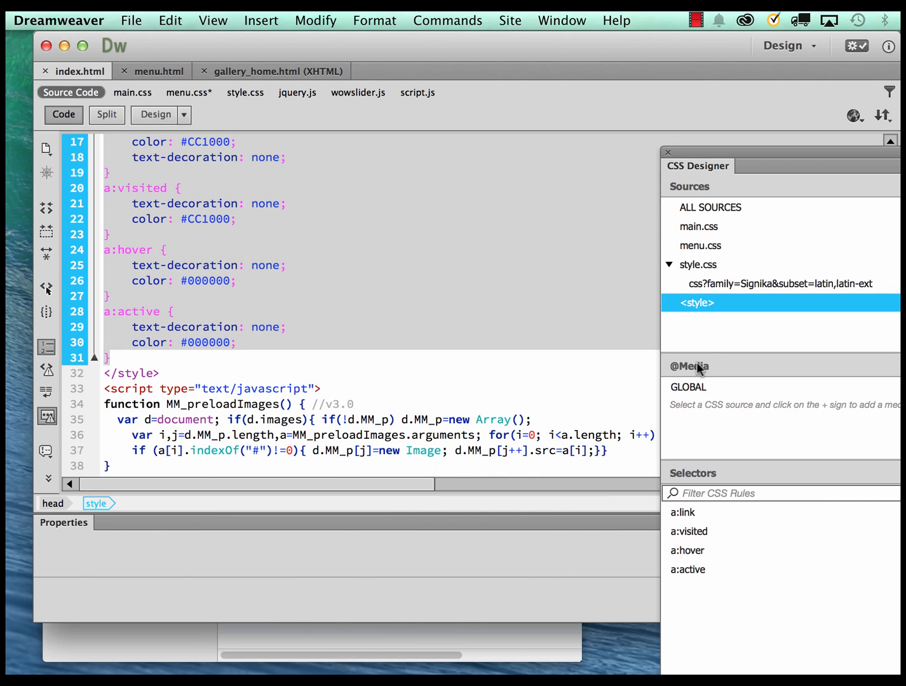
left_click(694, 569)
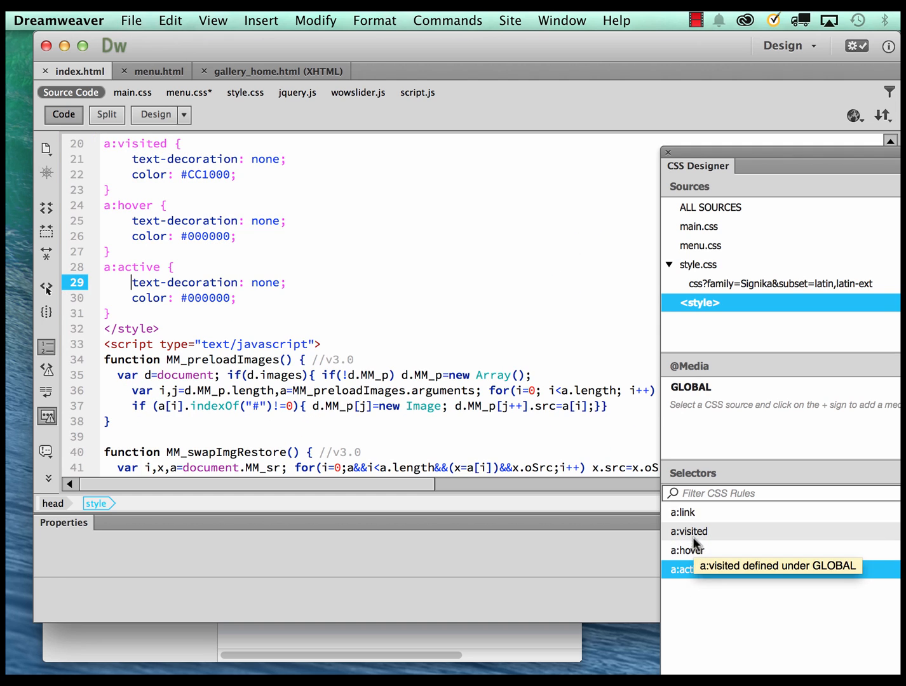
left_click(691, 516, "shift")
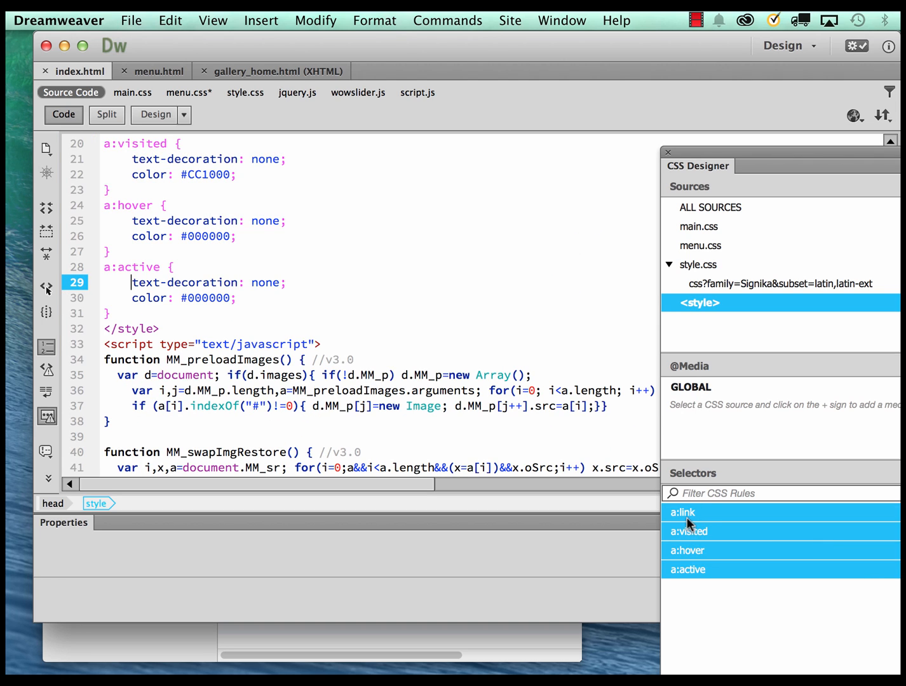
left_click_drag(686, 515, 698, 228)
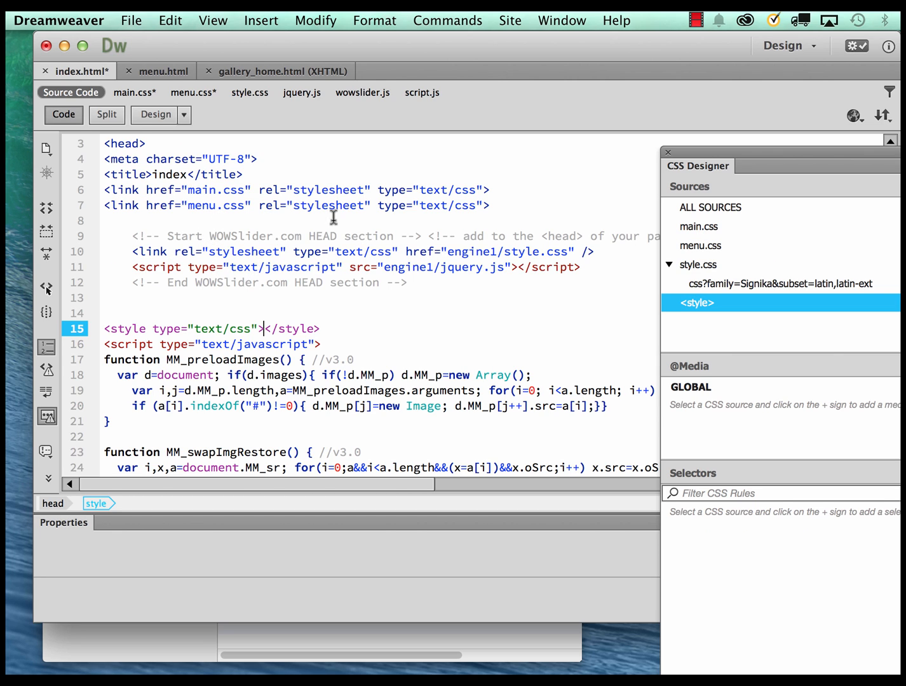
mouse_move(148, 190)
left_mouse_down()
mouse_move(420, 204)
mouse_move(490, 185)
left_mouse_up()
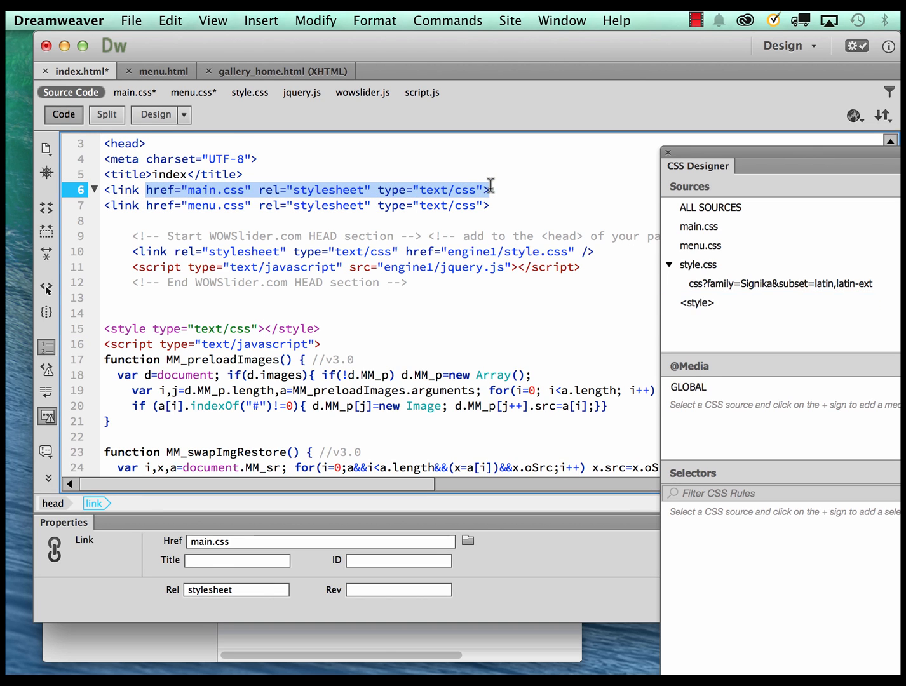
left_click(667, 154)
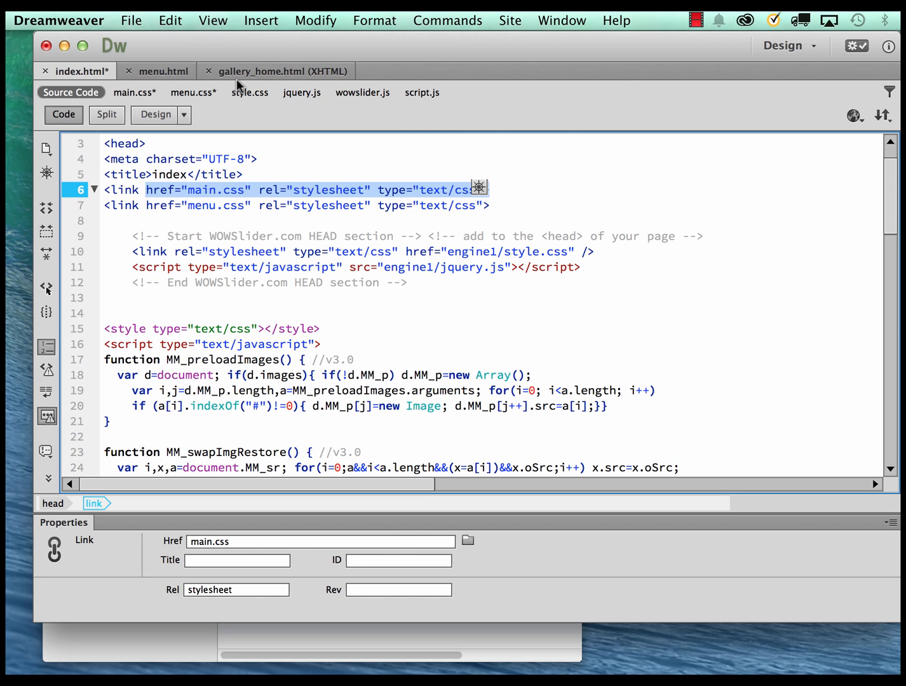
Preview index.html in the browser, saving the page and the modified style sheets.
left_click(852, 118)
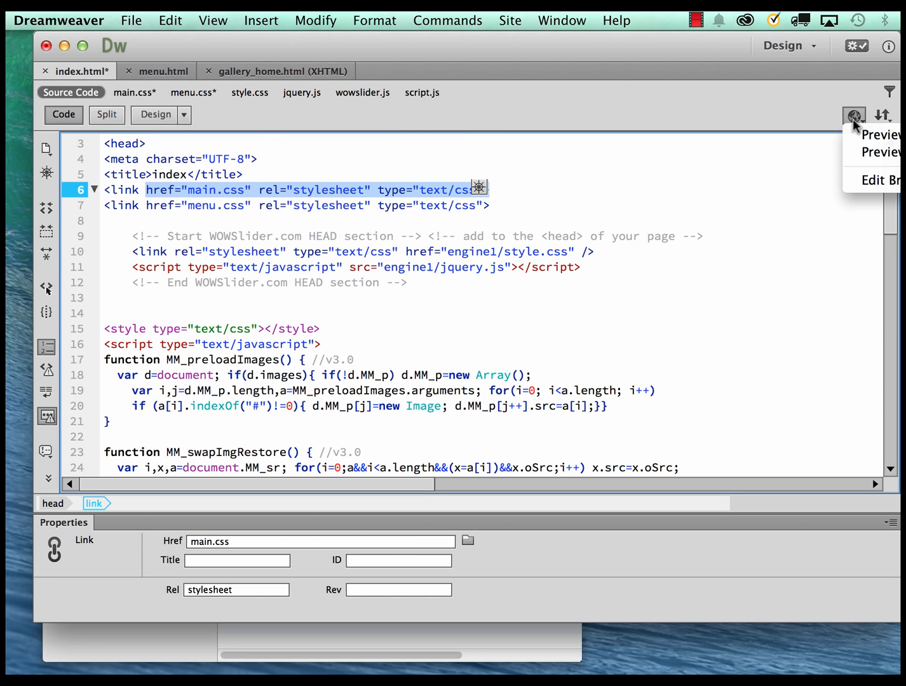
left_click(865, 134)
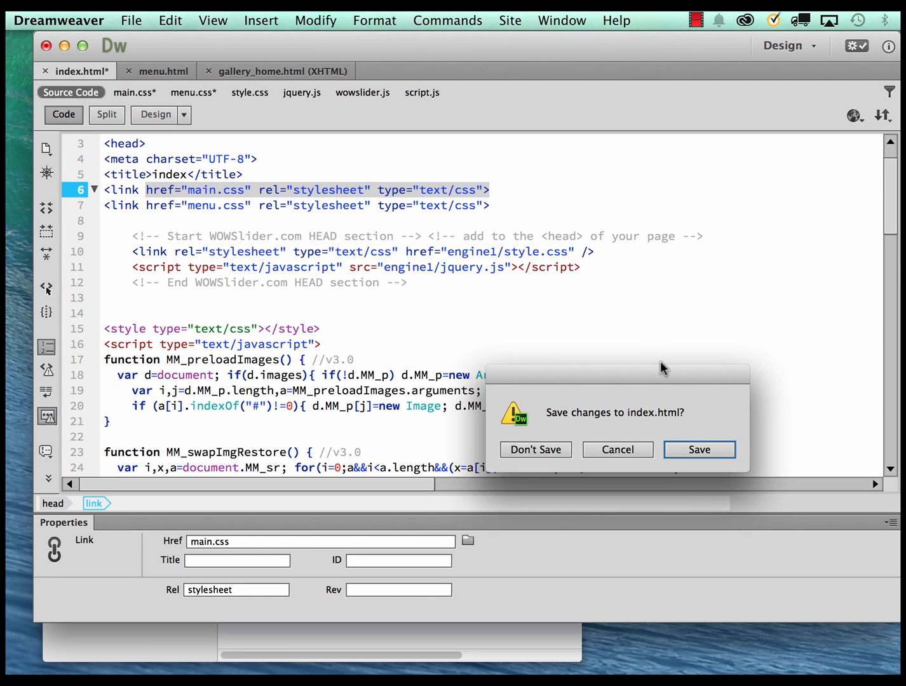
left_click(697, 450)
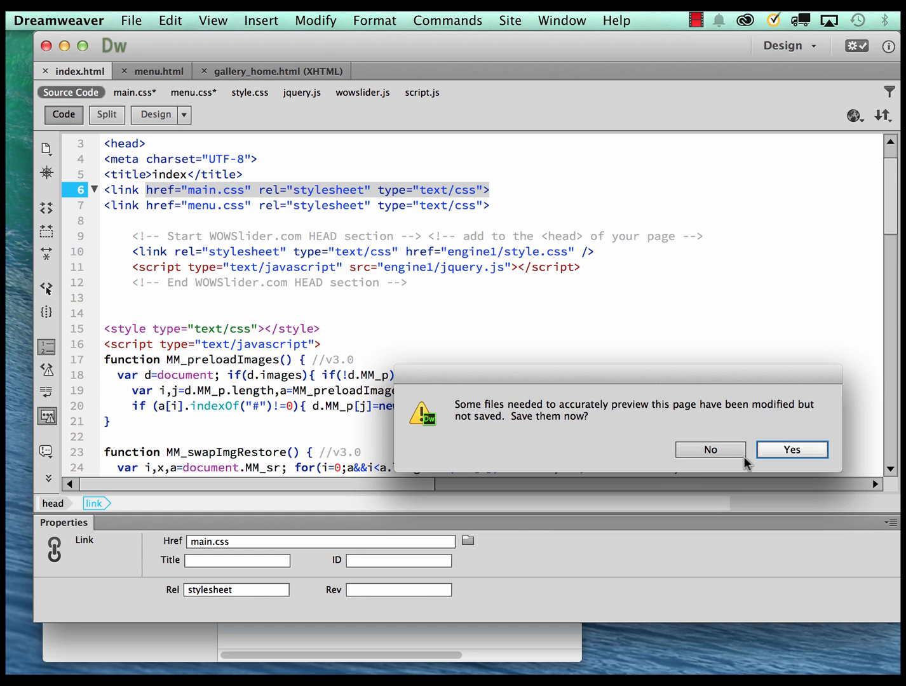
left_click(791, 449)
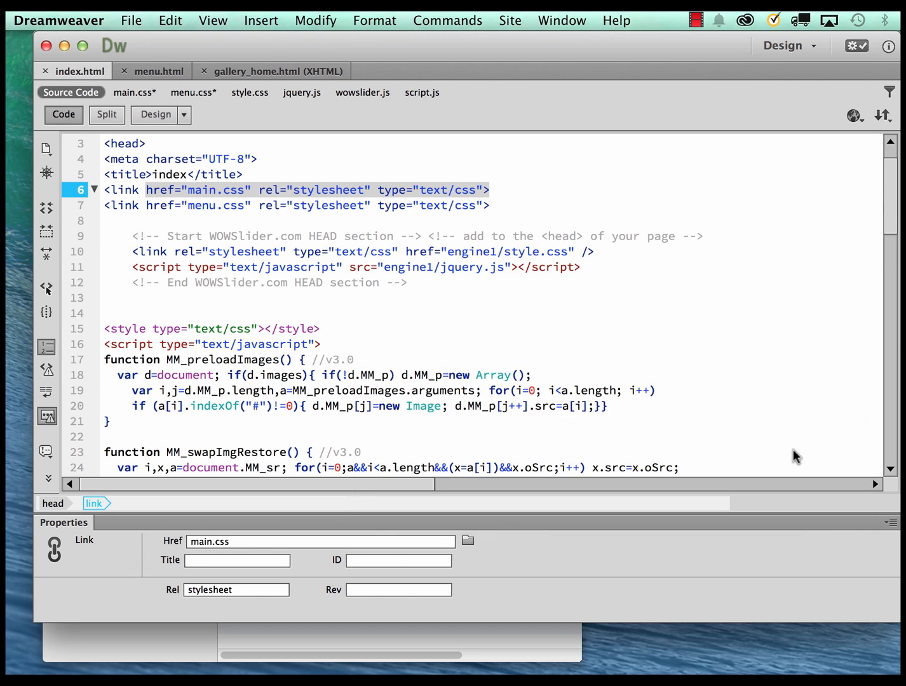
Check the menu and home gallery in the browser, advancing the slideshow by one image and repositioning the window.
left_click_drag(692, 42, 538, 15)
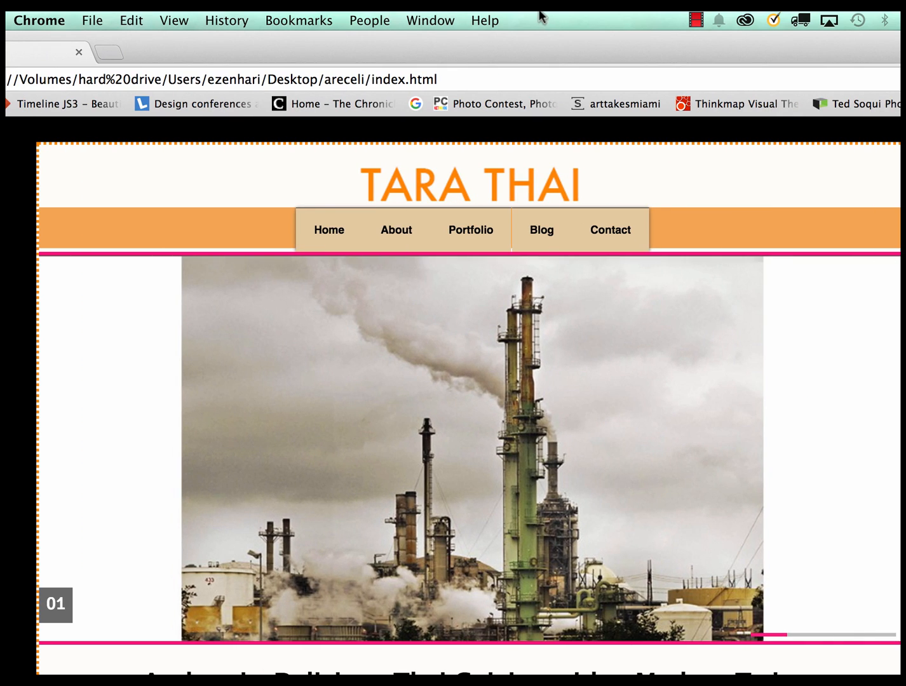
scroll(647, 578, "down", 1)
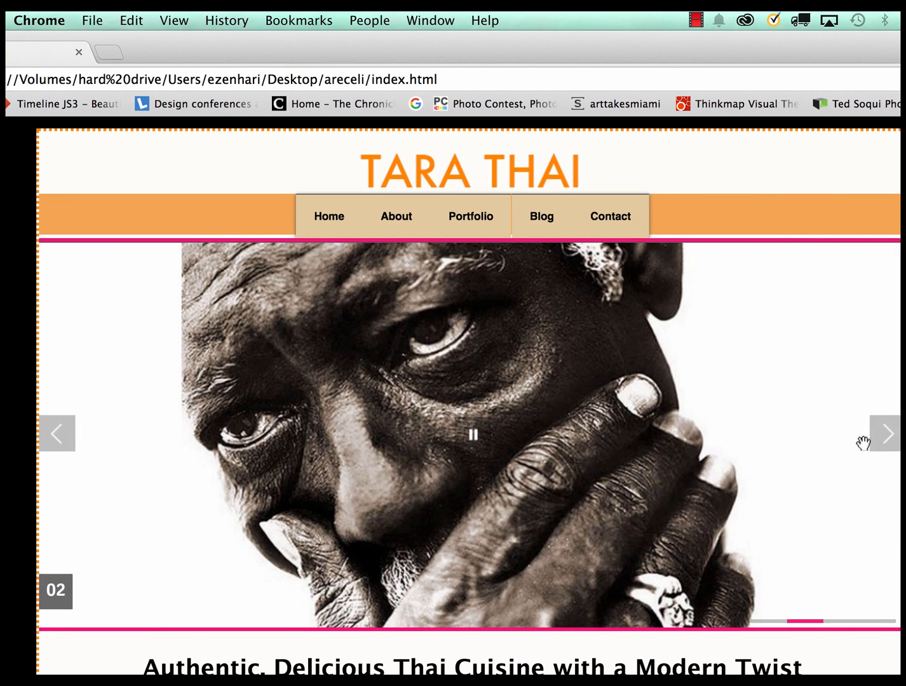
left_click(885, 434)
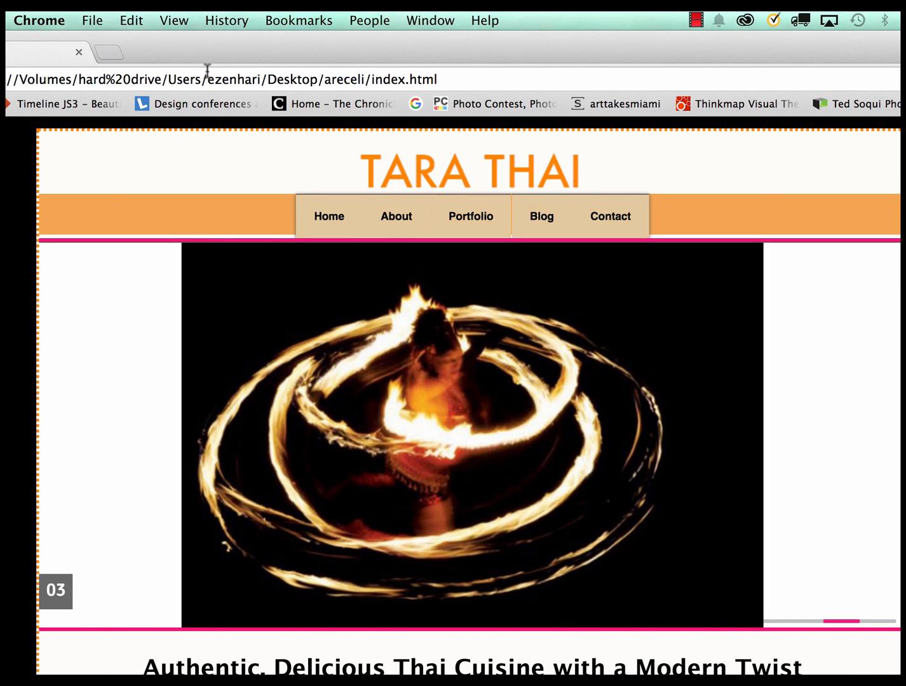
left_click_drag(151, 42, 331, 44)
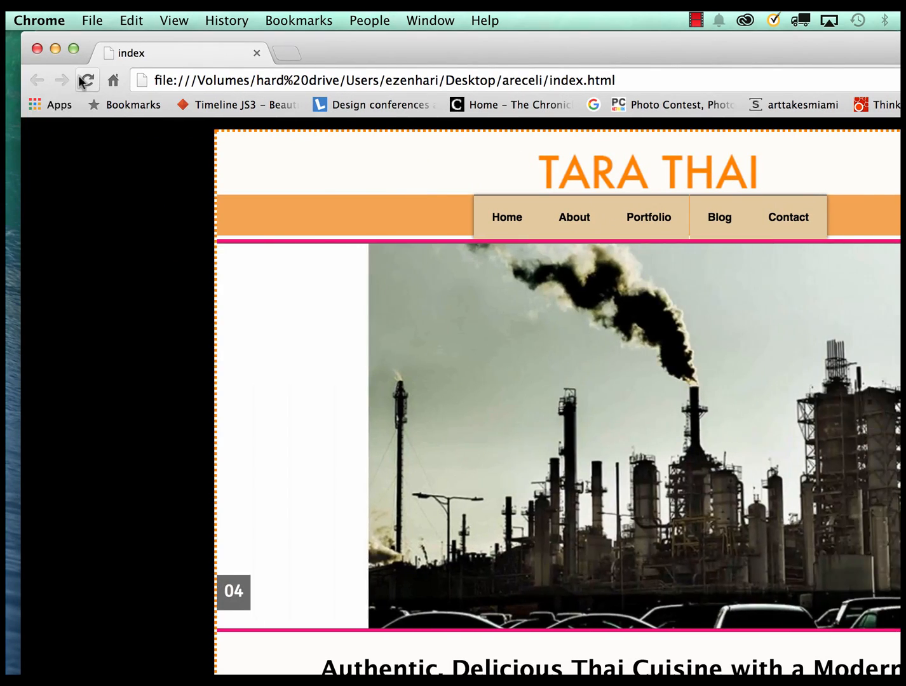
Reload and close the browser preview, returning to Dreamweaver with index.html shown in Split view.
left_click(88, 80)
left_click(37, 49)
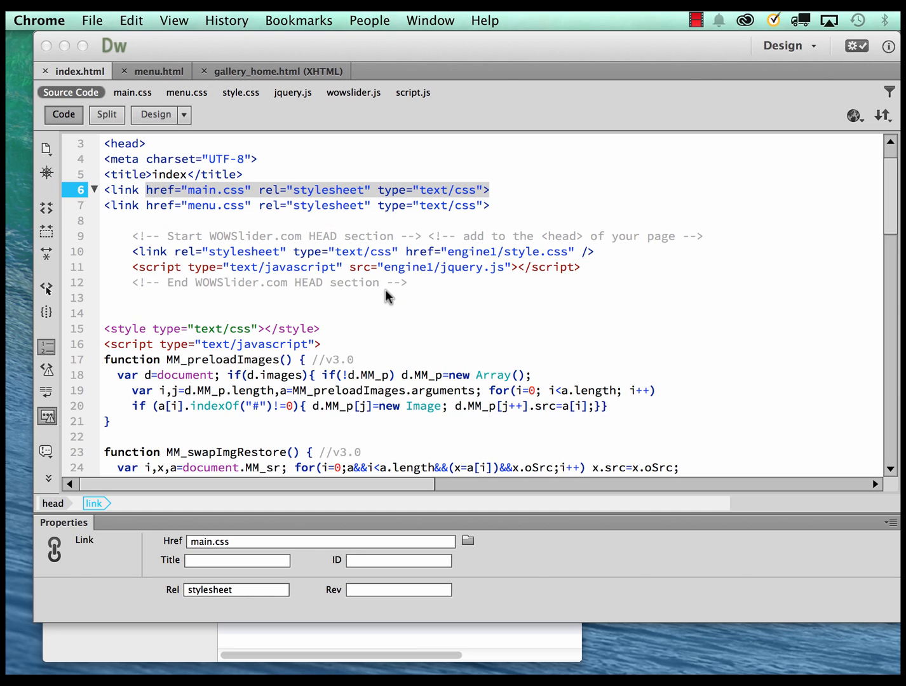
scroll(385, 288, "up", 2)
left_click(101, 117)
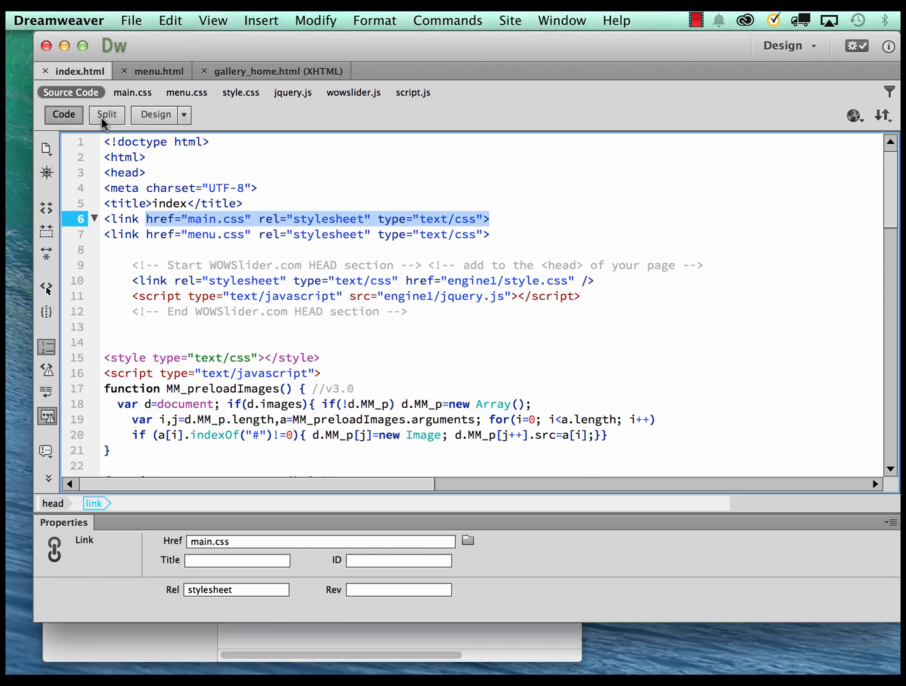
left_click(102, 115)
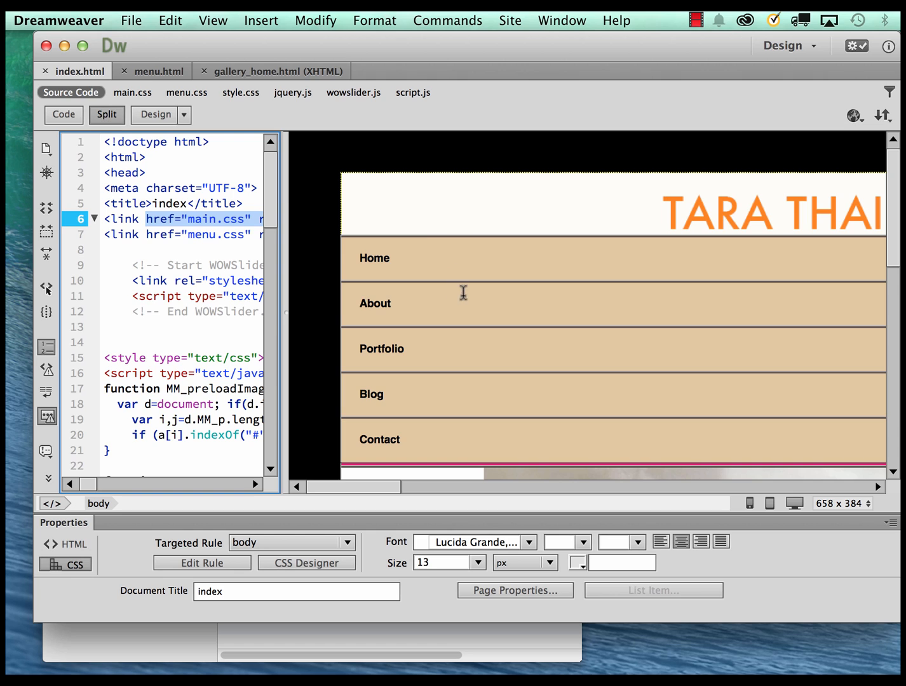
Select the Portfolio list item in the navigation menu and set its Z-Index to 99.
left_click(463, 331)
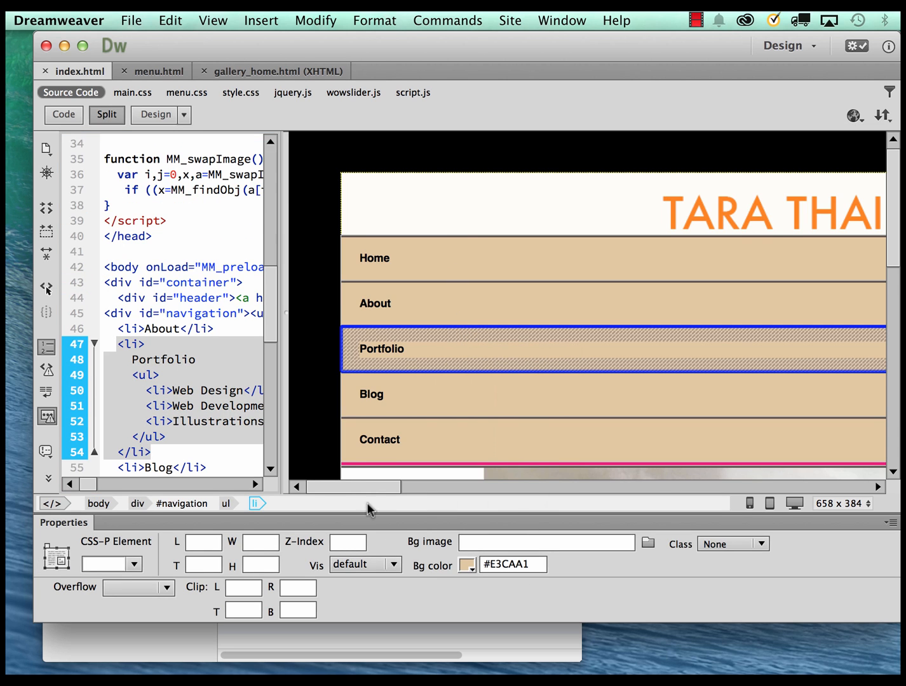
left_click(342, 545)
type("99")
left_click(455, 294)
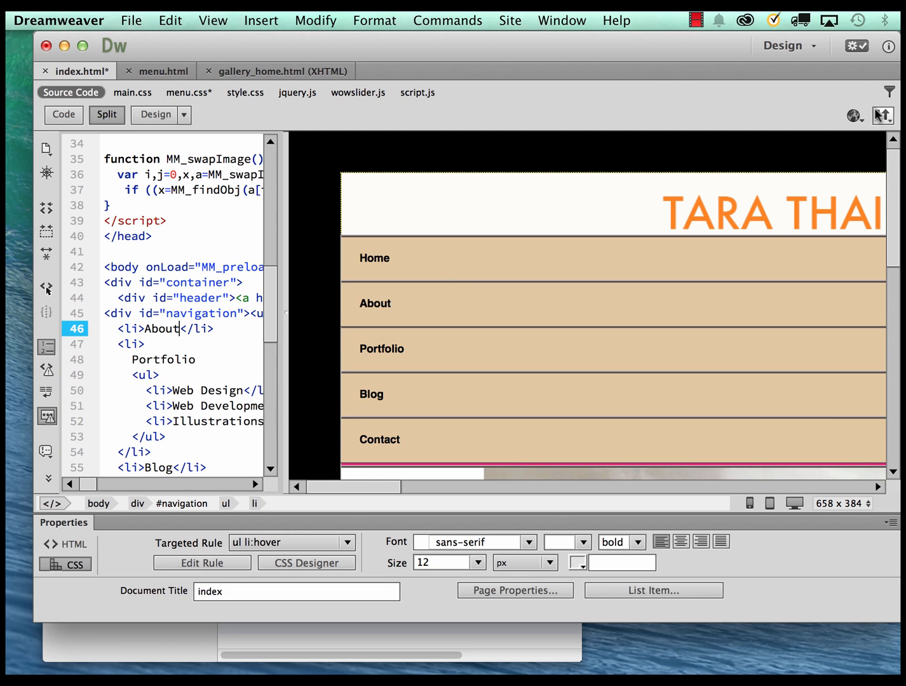
Save index.html and the modified menu.css while previewing the page in Chrome to check the Portfolio submenu over the gallery.
left_click(854, 115)
left_click(862, 147)
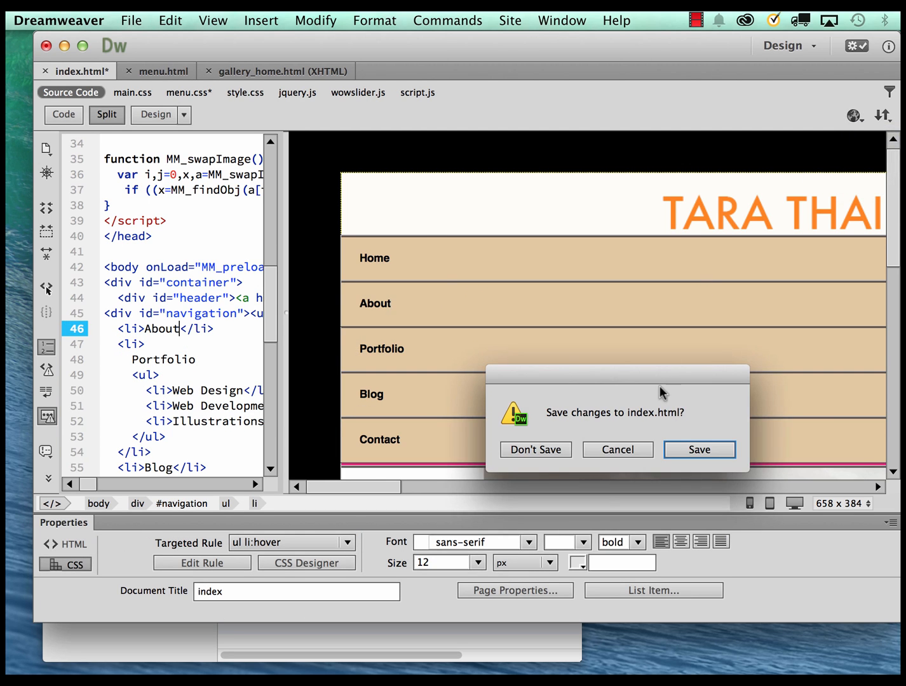
left_click(690, 446)
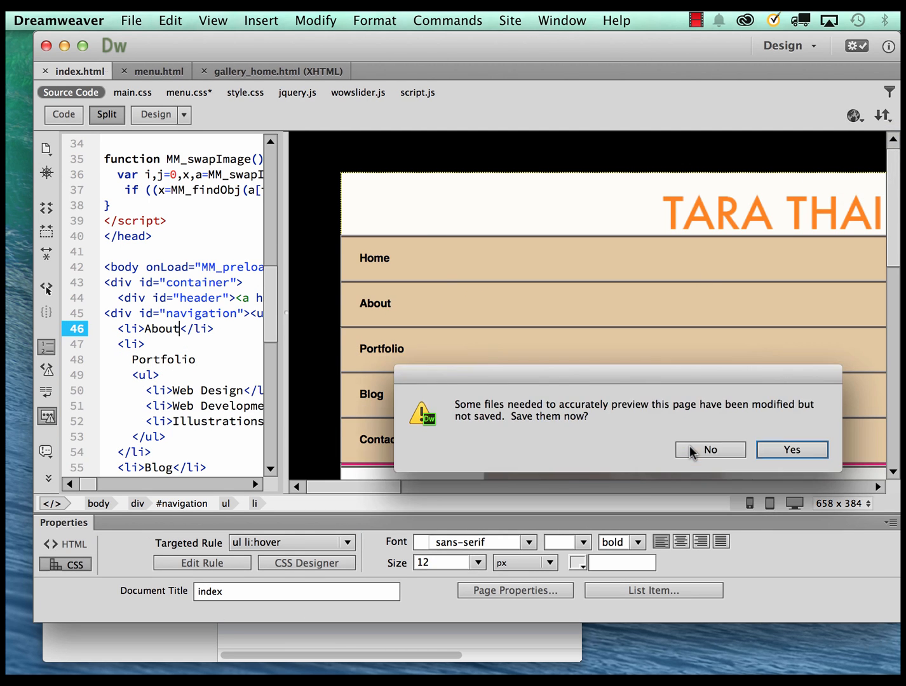
left_click(794, 451)
mouse_move(604, 248)
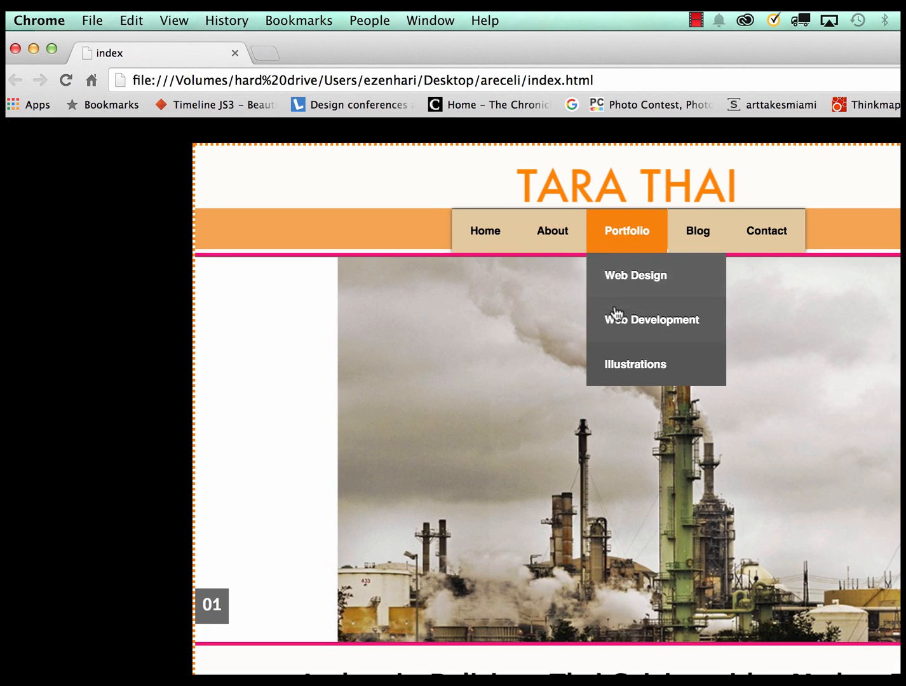